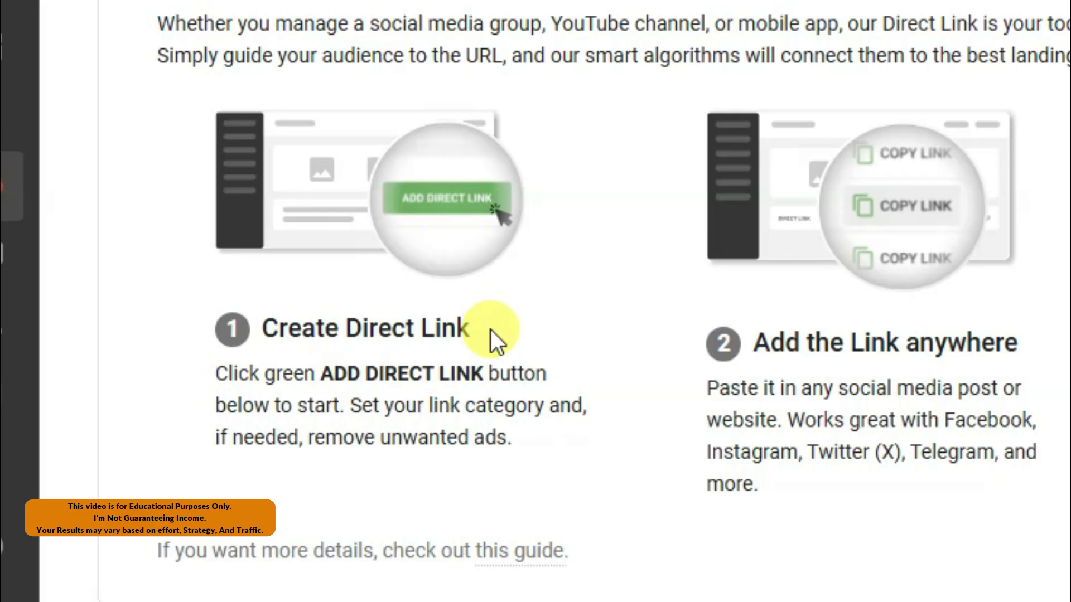
# - Highlight the Create Direct Link and Add the Link anywhere headings and the supported platforms list
pyautogui.moveTo(297, 336); pyautogui.dragTo(458, 336)
pyautogui.moveTo(761, 348); pyautogui.dragTo(801, 349)
pyautogui.moveTo(441, 296); pyautogui.dragTo(605, 306)
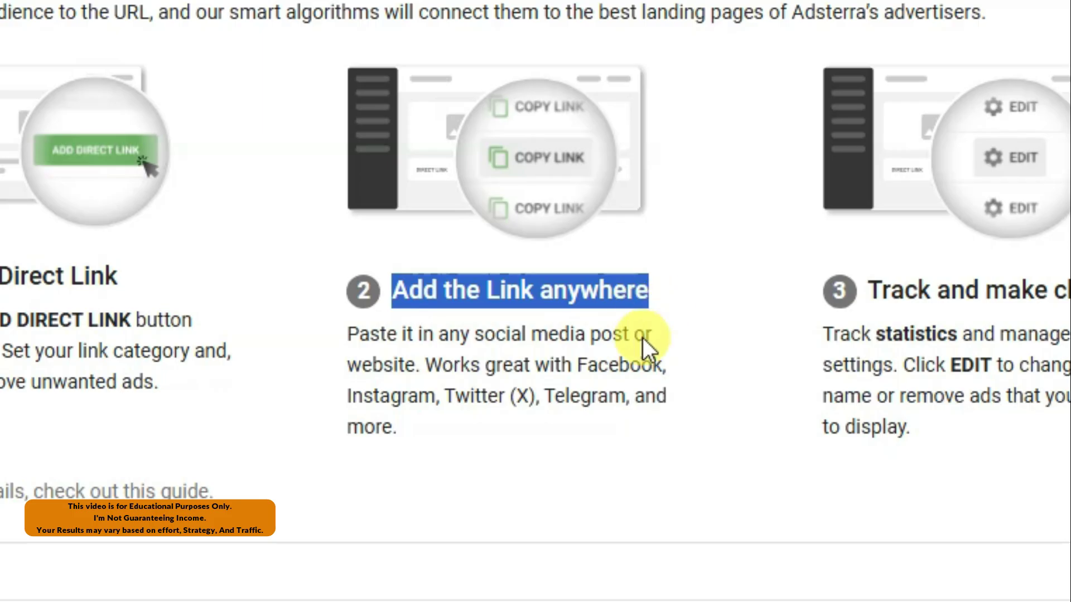
pyautogui.click(570, 380)
pyautogui.moveTo(504, 353); pyautogui.dragTo(509, 362)
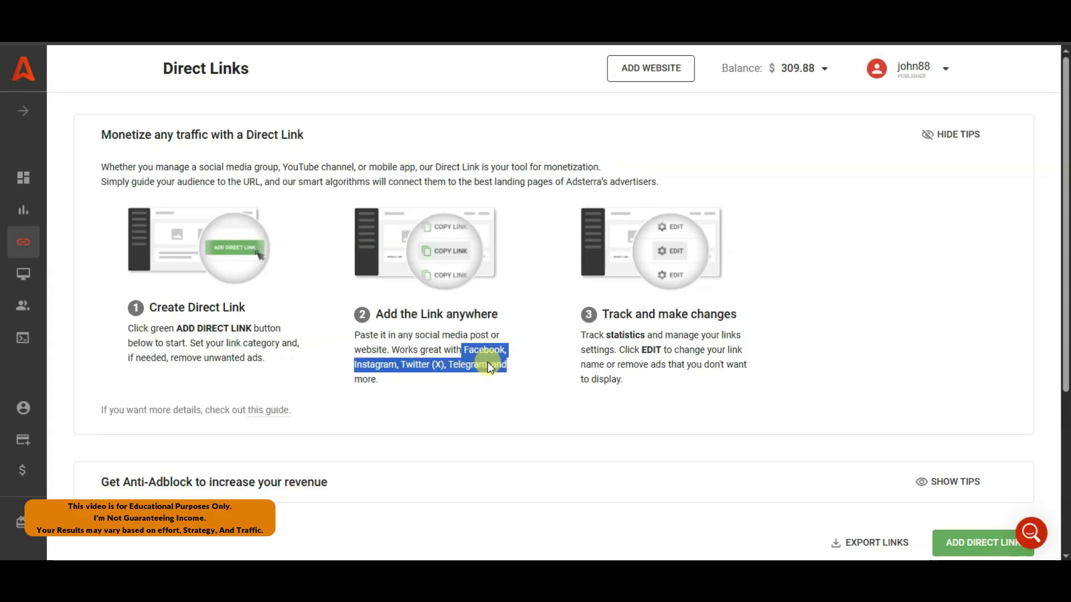
pyautogui.click(486, 369)
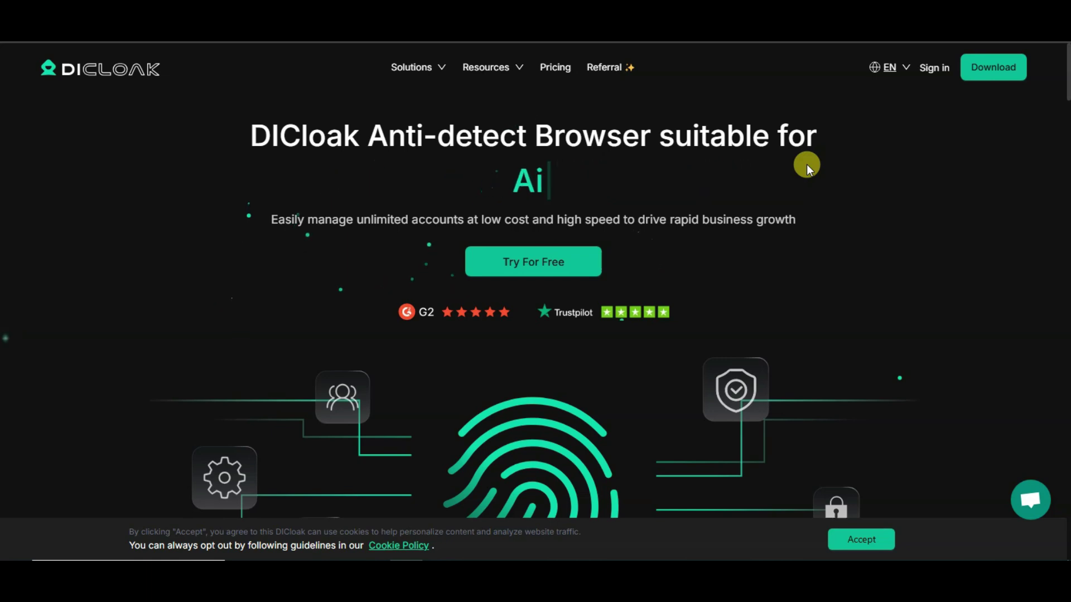
# - Scroll the homepage and go to the Download page for the version 2.6.11 installers
pyautogui.scroll(-10, 478, 277)
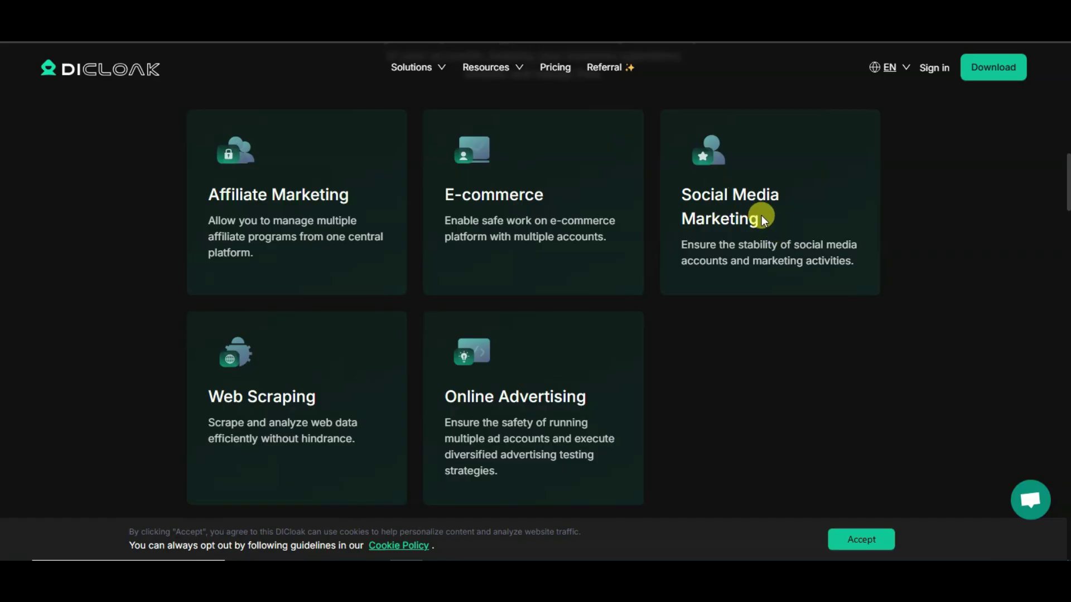
pyautogui.scroll(-3, 317, 317)
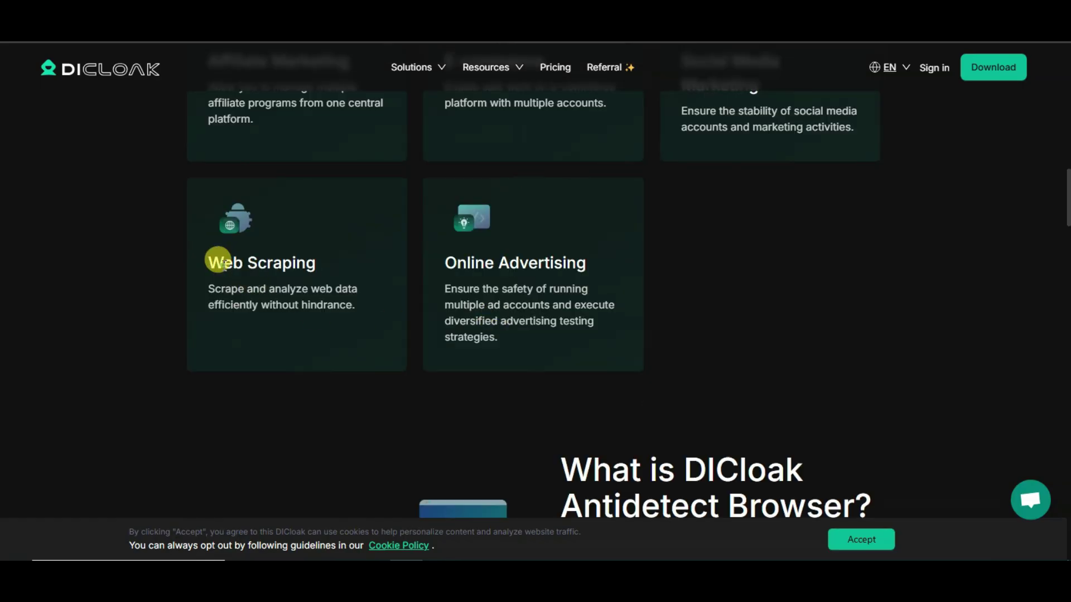
pyautogui.moveTo(444, 263); pyautogui.dragTo(602, 263)
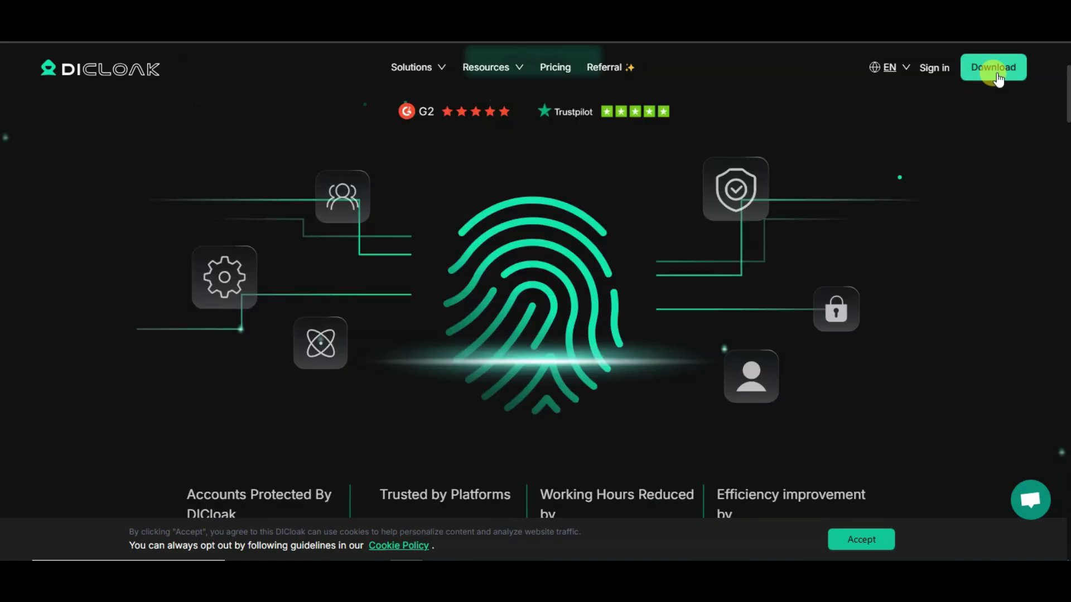
pyautogui.click(998, 78)
pyautogui.scroll(-3, 577, 221)
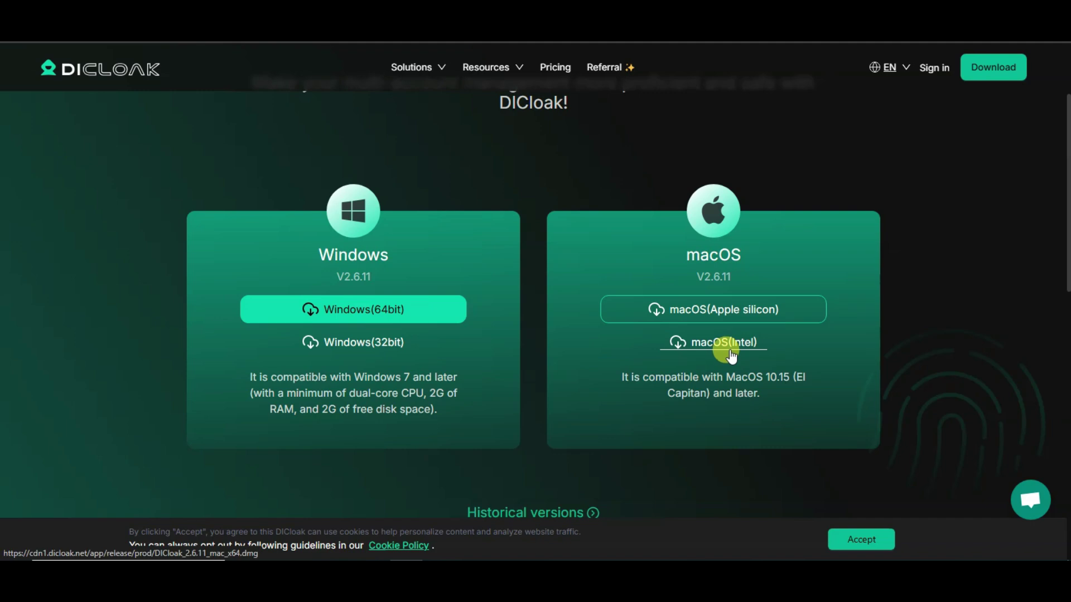
pyautogui.scroll(3, 577, 208)
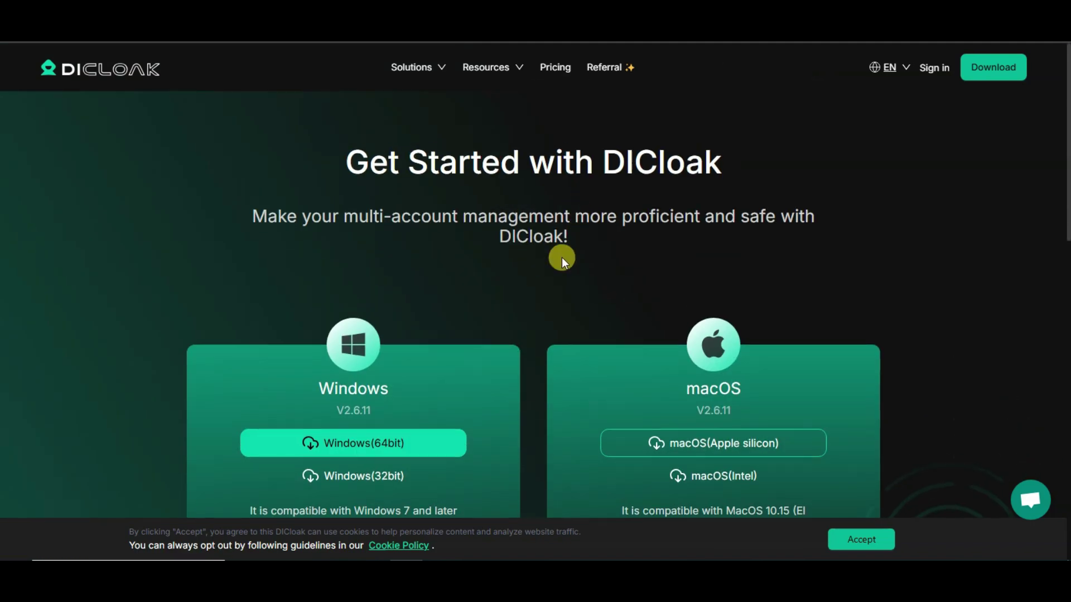
pyautogui.scroll(-3, 545, 304)
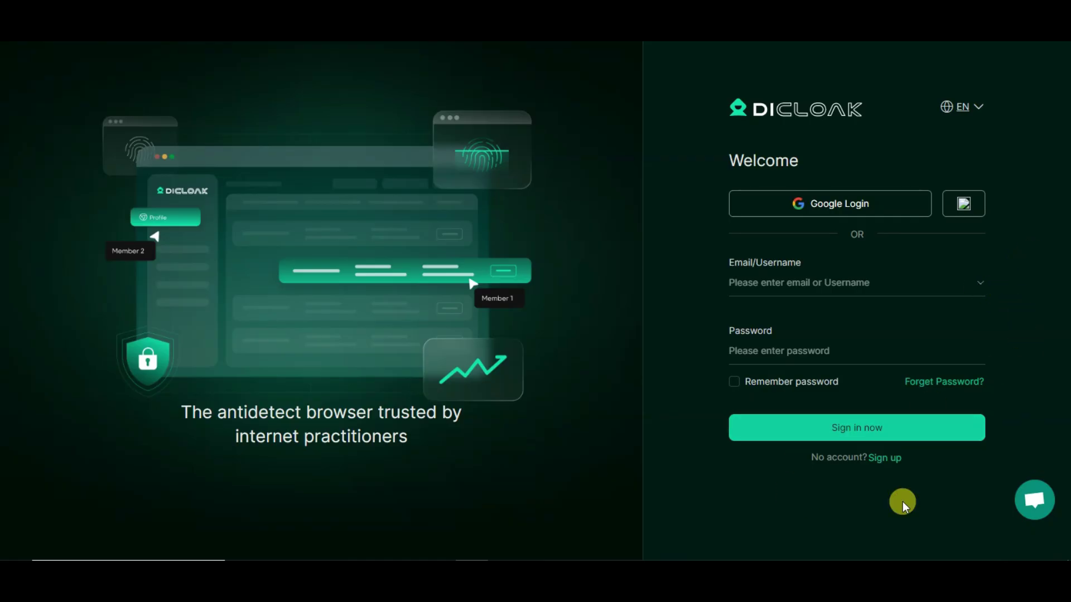
# - Switch to Sign up, go through the Email, Verification code, Password and Referral code fields, and accept the terms
pyautogui.click(884, 458)
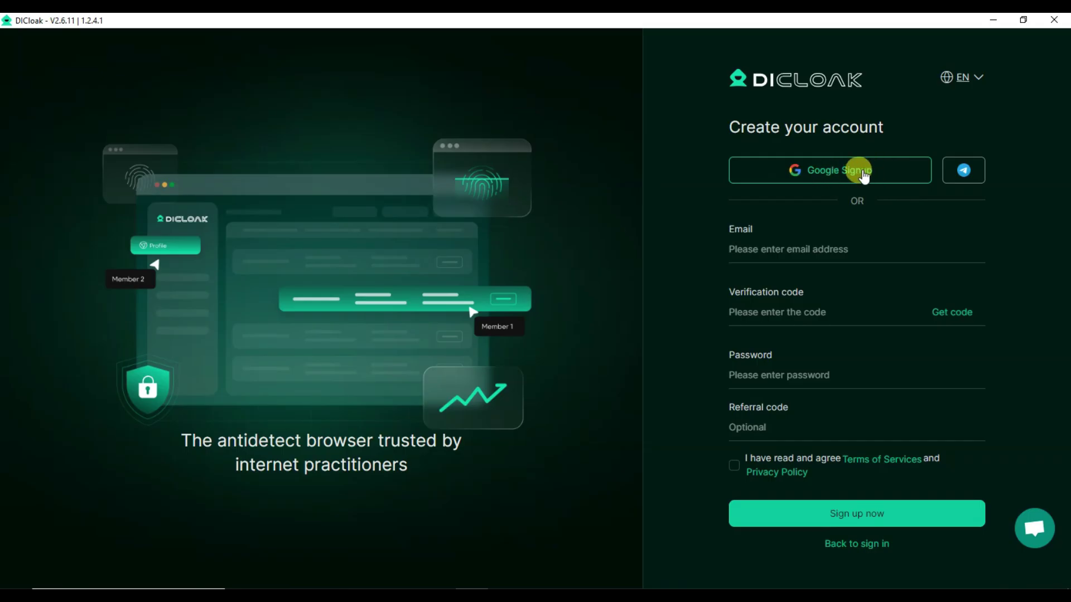
pyautogui.click(767, 250)
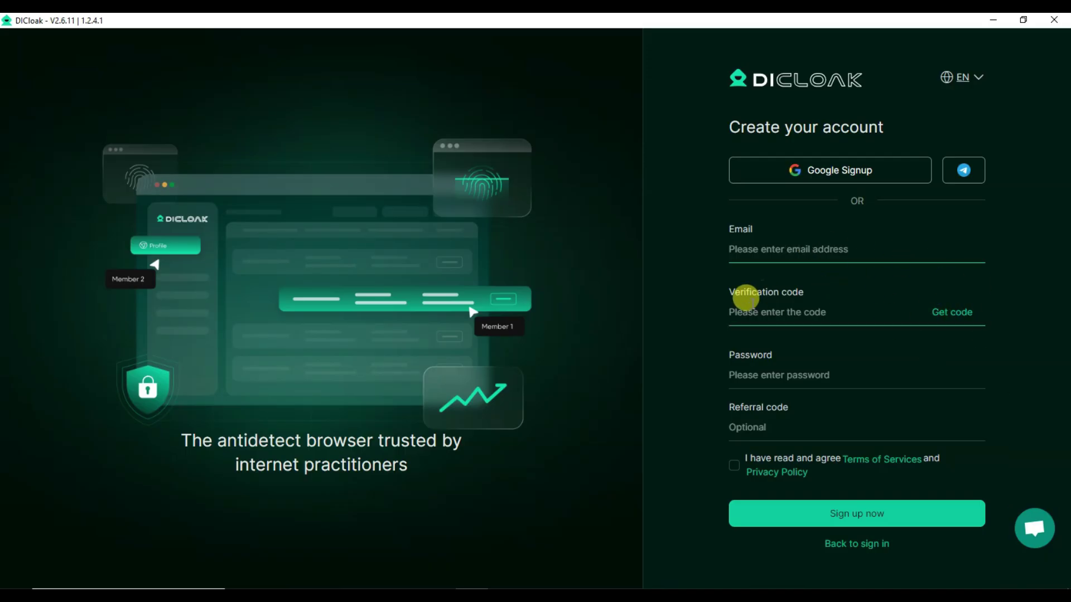
pyautogui.click(729, 297)
pyautogui.moveTo(728, 296); pyautogui.dragTo(859, 279)
pyautogui.click(863, 285)
pyautogui.click(804, 312)
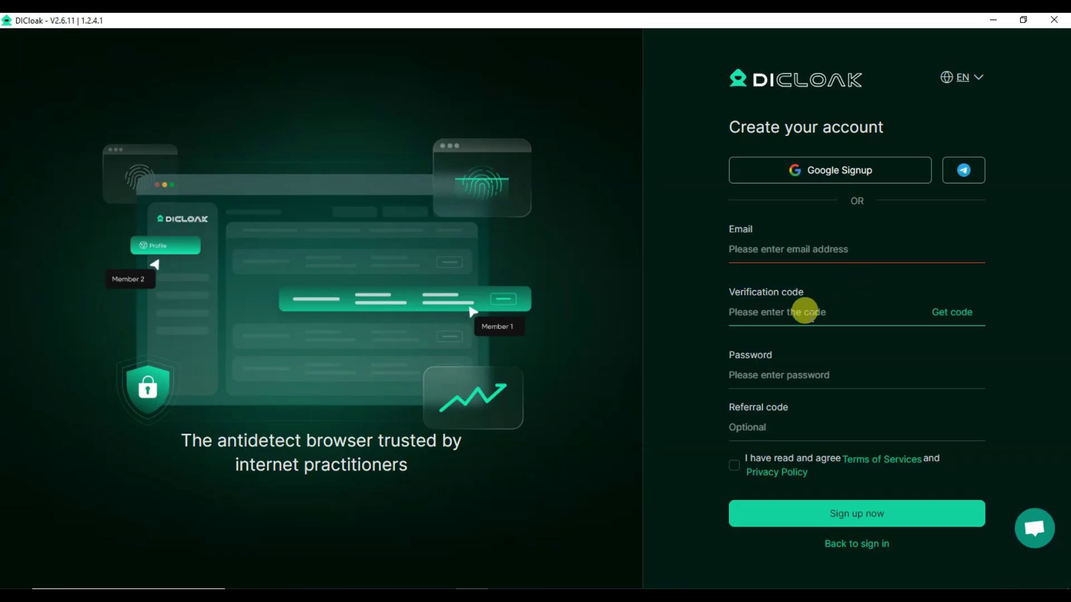
pyautogui.click(808, 367)
pyautogui.click(818, 428)
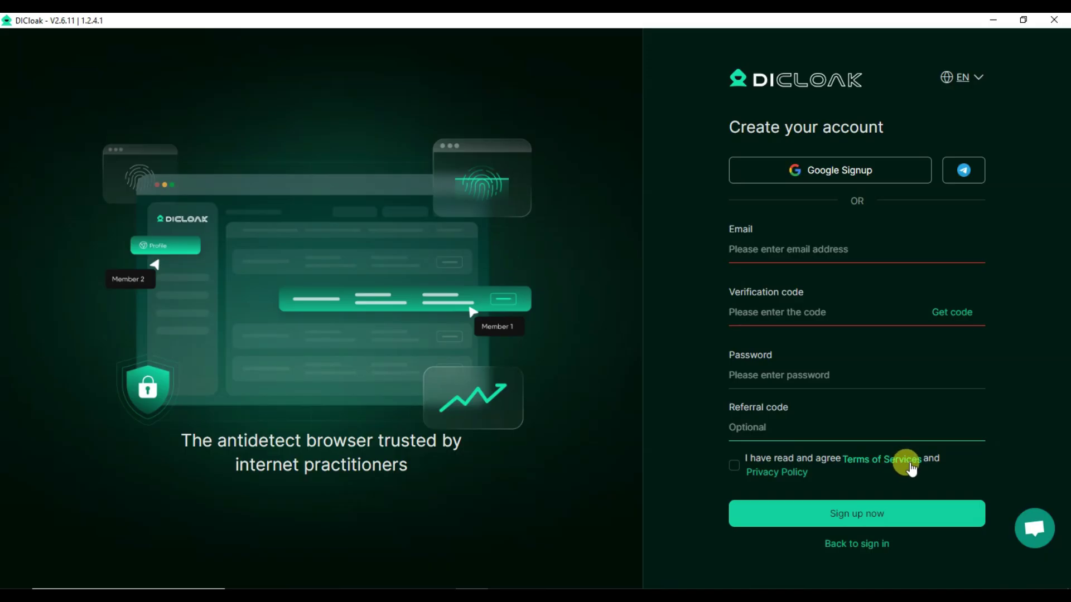
pyautogui.click(734, 465)
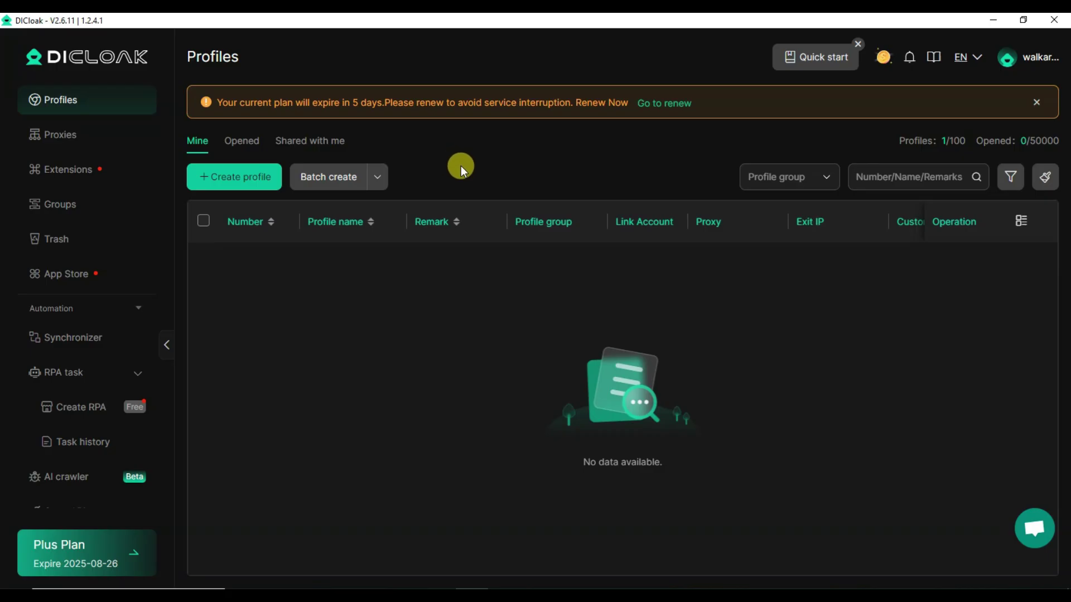
# - Show the Quick start guide and scroll down to its Upgrade plan price table
pyautogui.moveTo(188, 57); pyautogui.dragTo(330, 72)
pyautogui.click(236, 86)
pyautogui.click(816, 58)
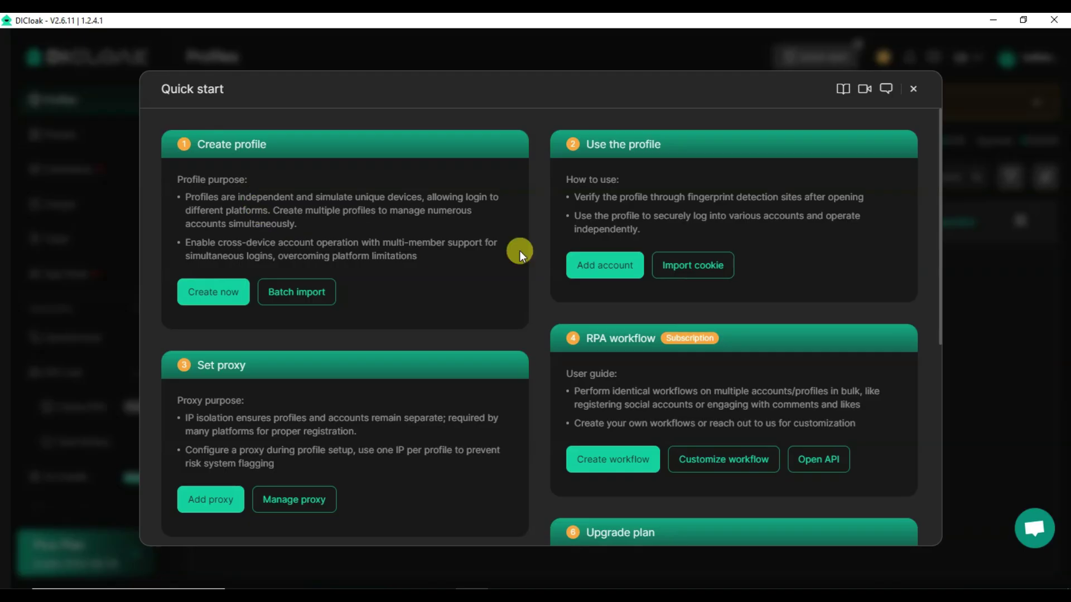
pyautogui.scroll(-3, 670, 195)
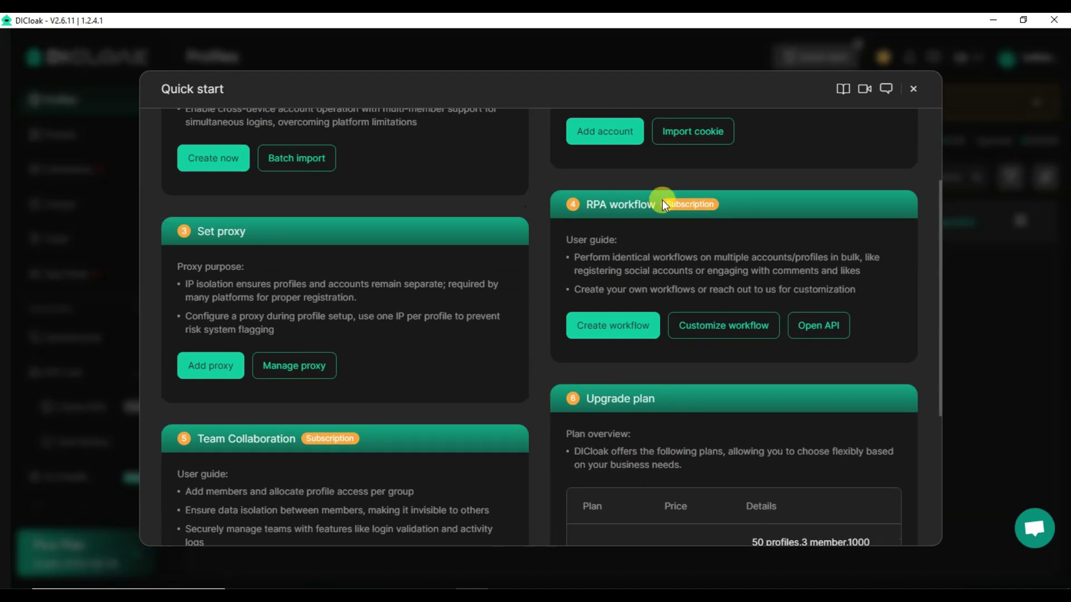
pyautogui.scroll(-3, 282, 253)
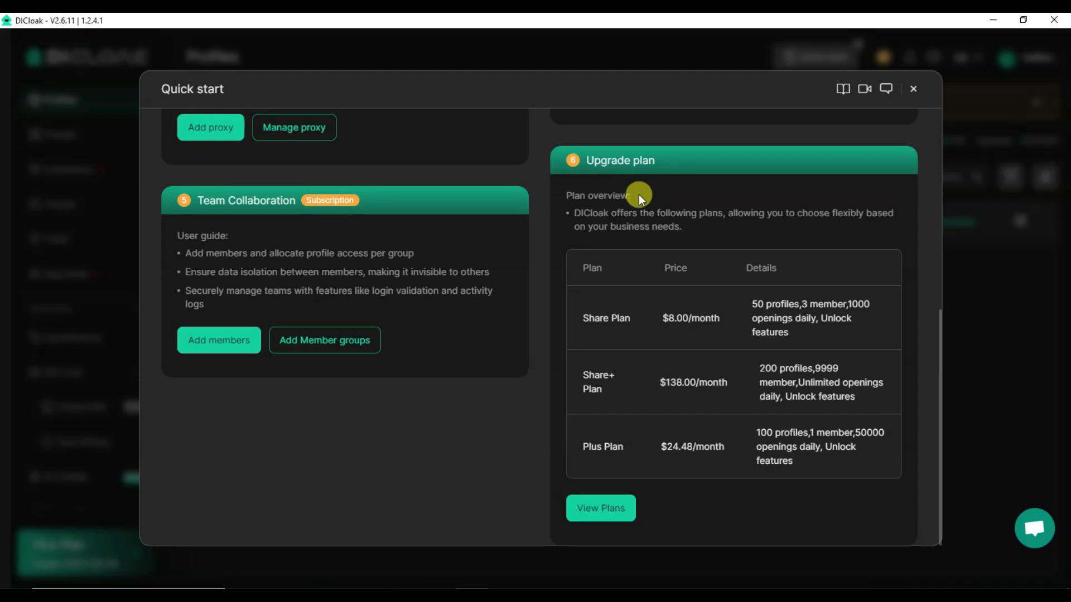
# - In Change plan, compare the Free Plan limits and daily open times with the Plus Plan figures
pyautogui.click(611, 510)
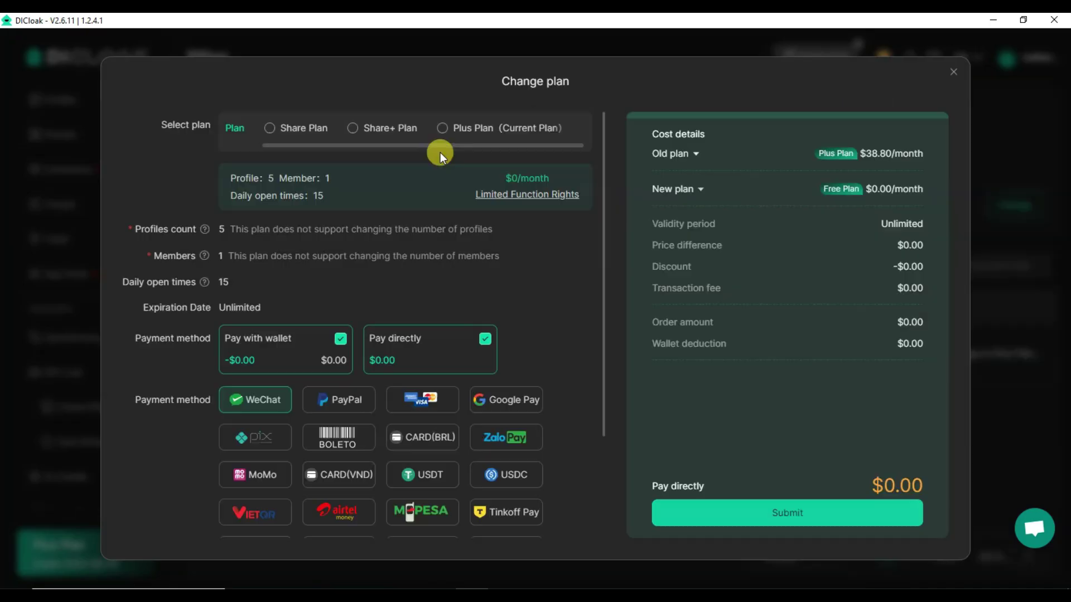
pyautogui.moveTo(376, 157); pyautogui.dragTo(268, 148)
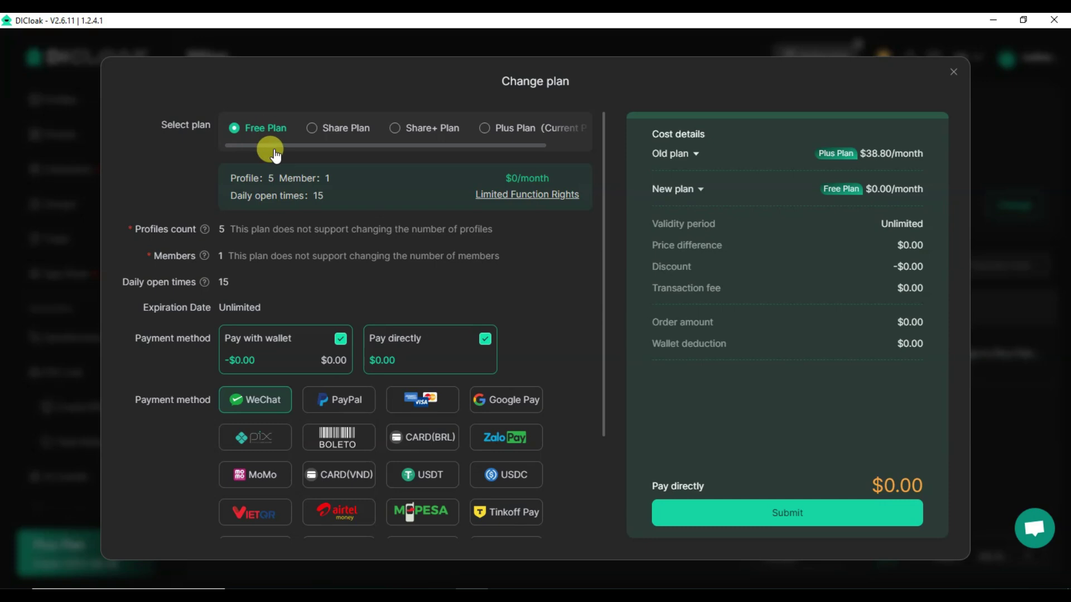
pyautogui.moveTo(415, 145); pyautogui.dragTo(477, 148)
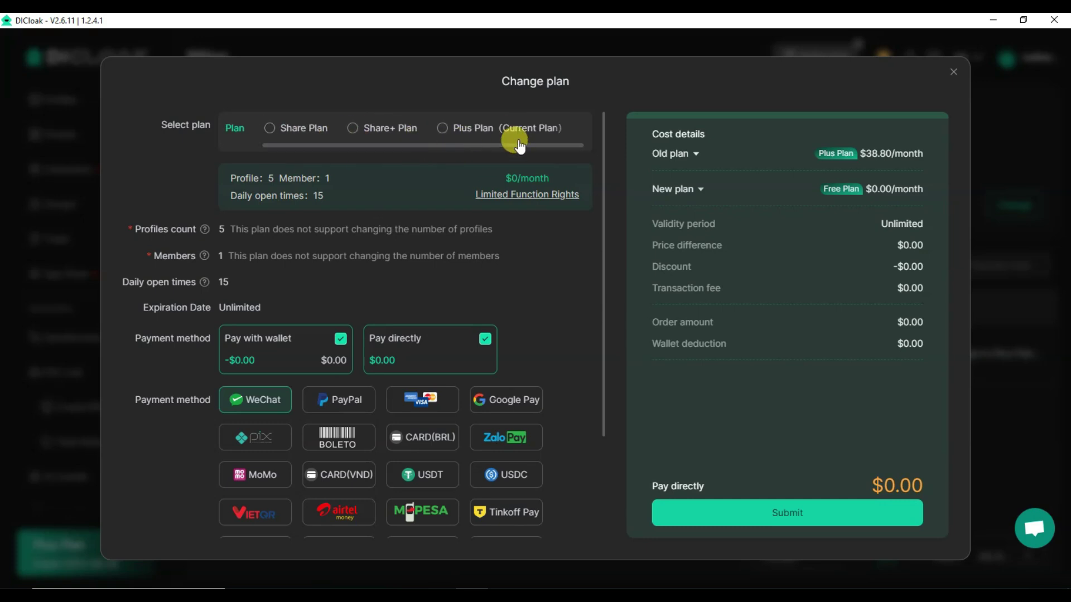
pyautogui.moveTo(438, 146); pyautogui.dragTo(246, 141)
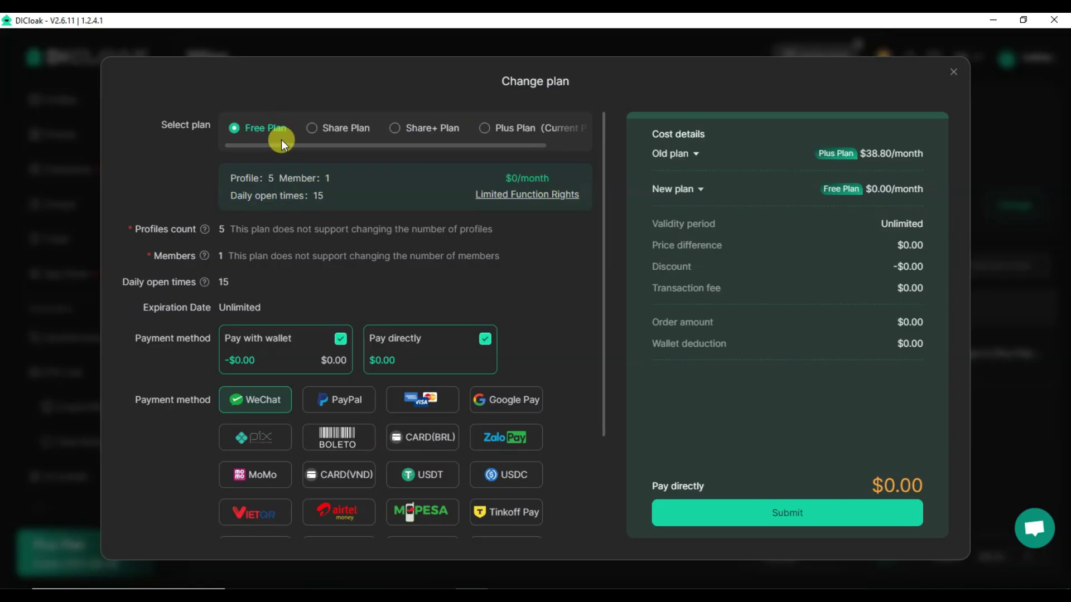
pyautogui.moveTo(225, 177); pyautogui.dragTo(292, 176)
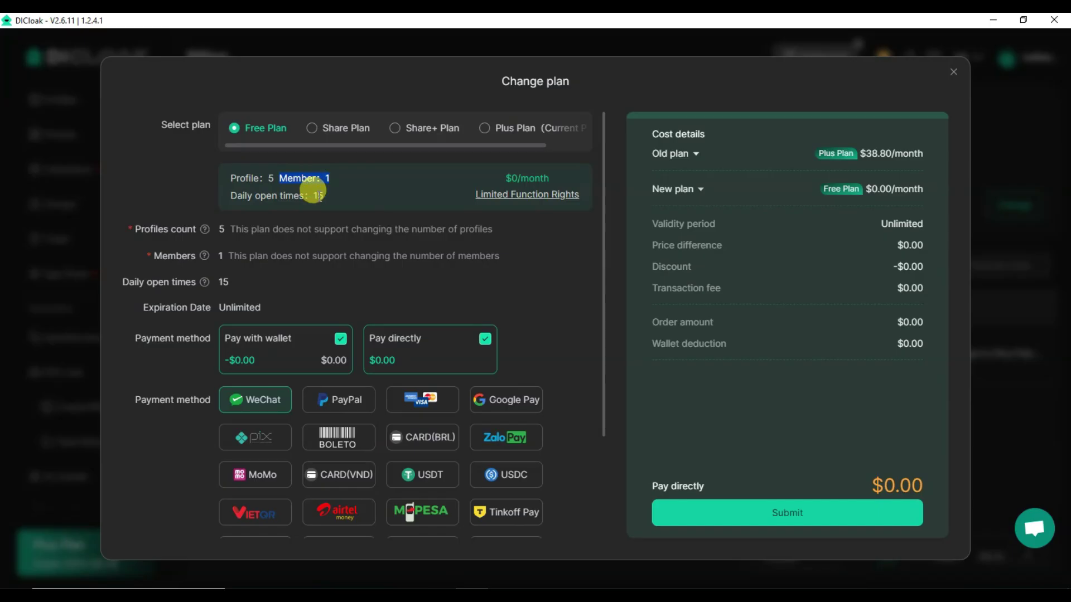
pyautogui.tripleClick(326, 198)
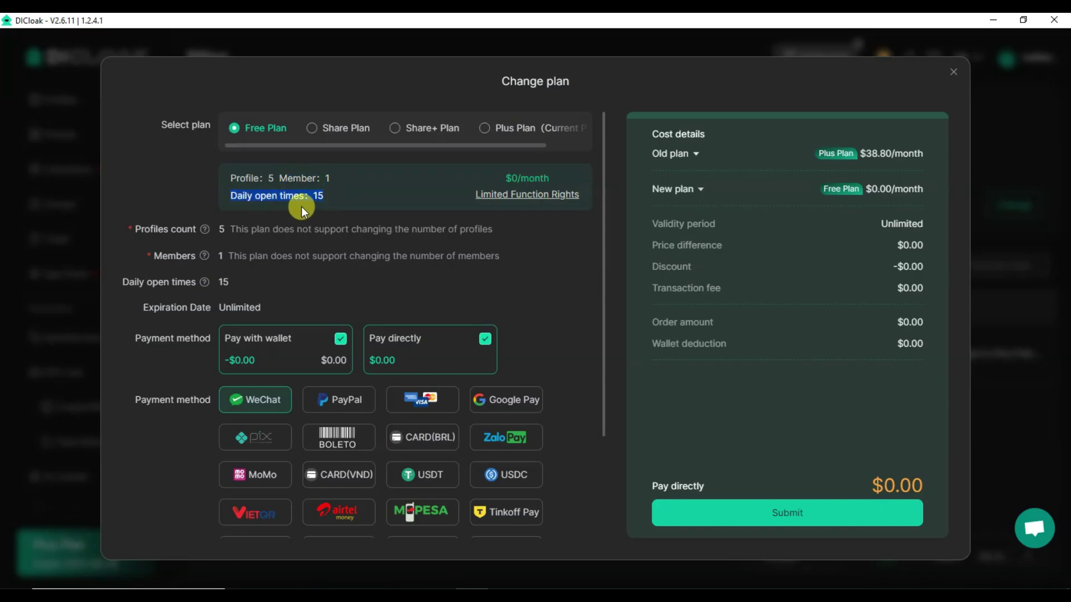
pyautogui.click(493, 129)
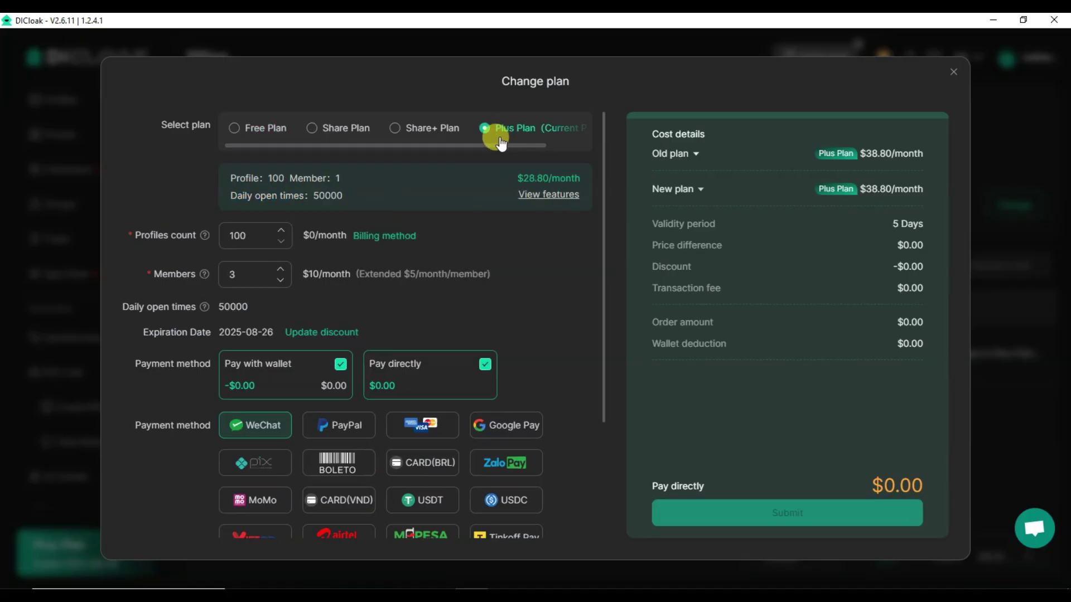
pyautogui.doubleClick(256, 175)
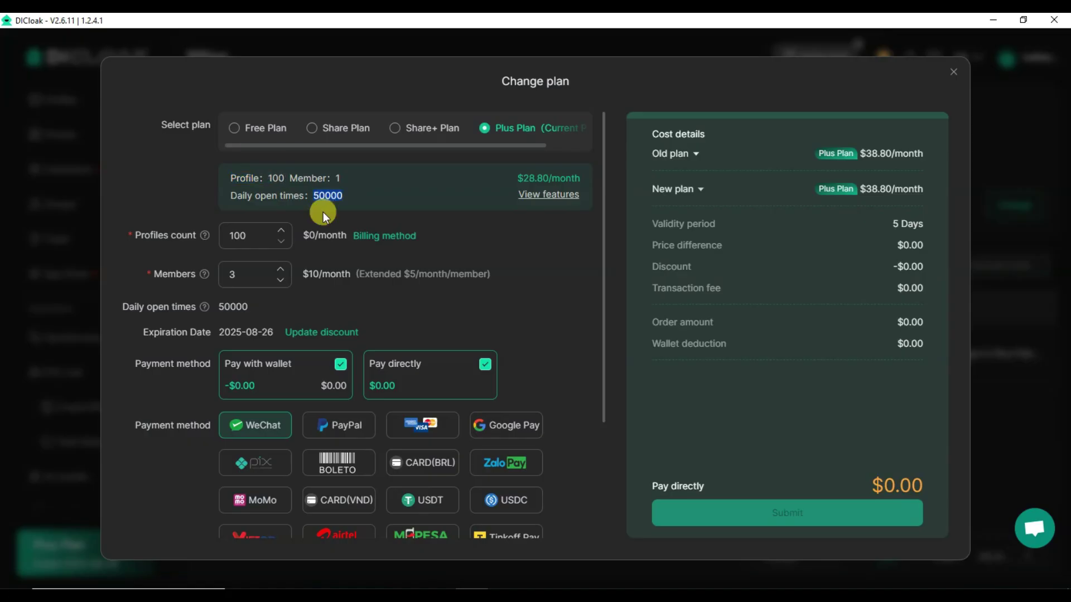
# - Review the Plus Plan feature comparison table, then close it
pyautogui.click(532, 195)
pyautogui.scroll(-3, 528, 217)
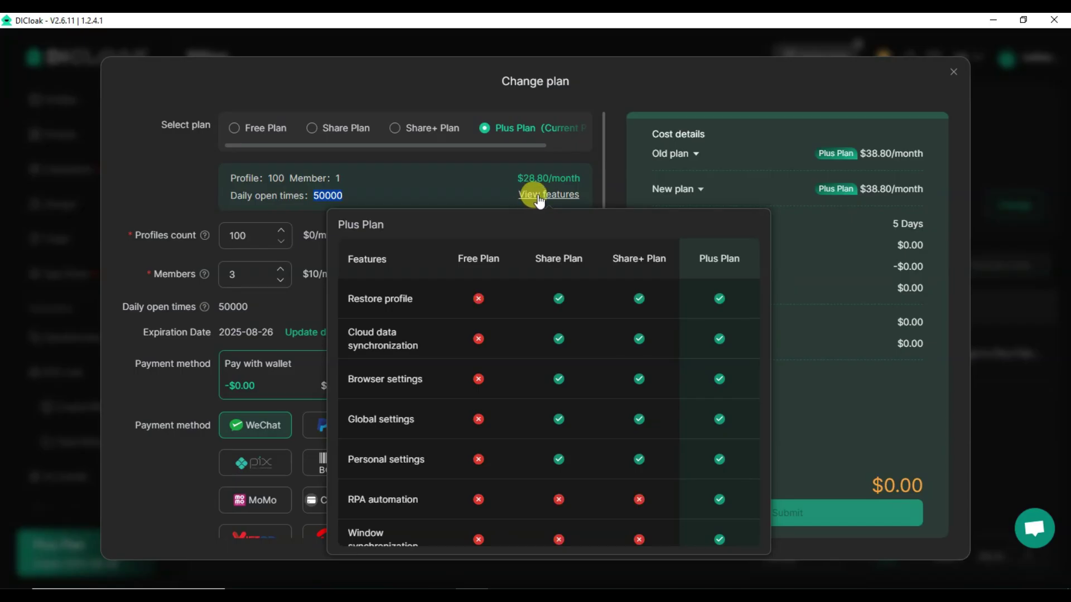
pyautogui.scroll(5, 455, 320)
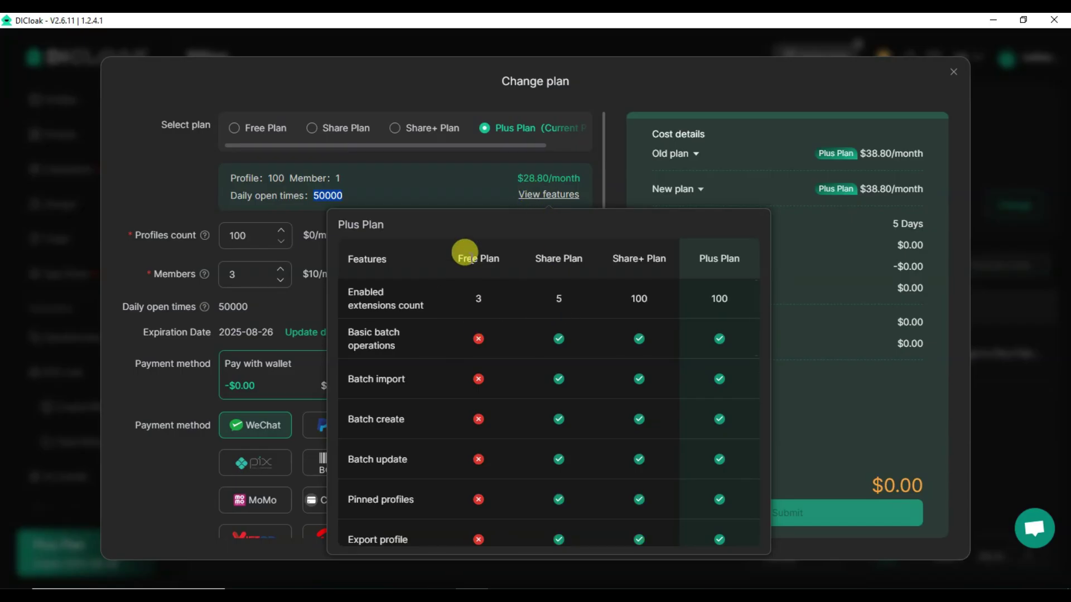
pyautogui.click(475, 258)
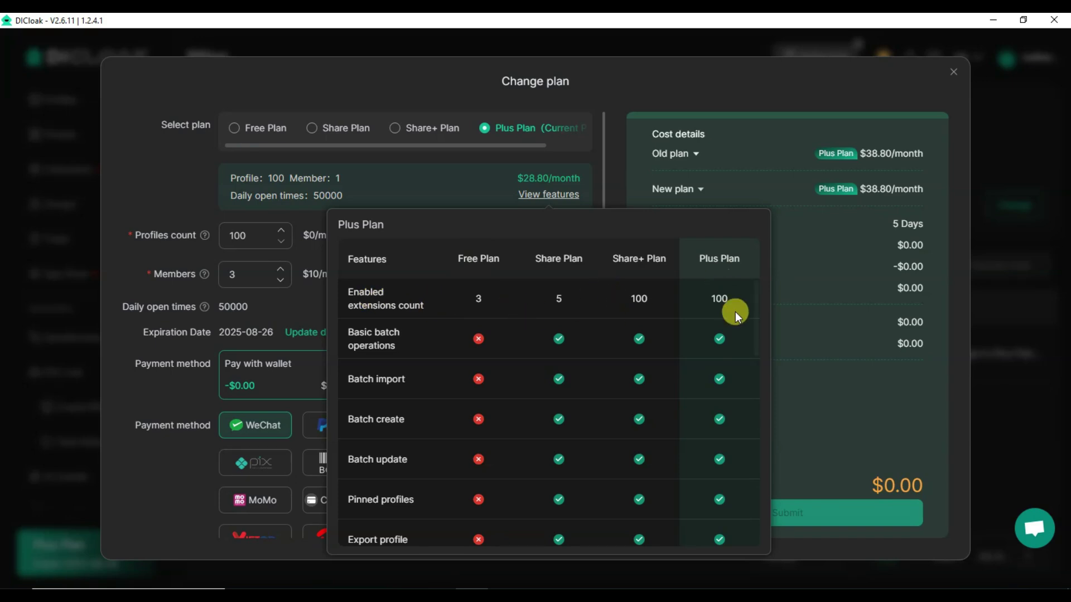
pyautogui.scroll(-10, 642, 424)
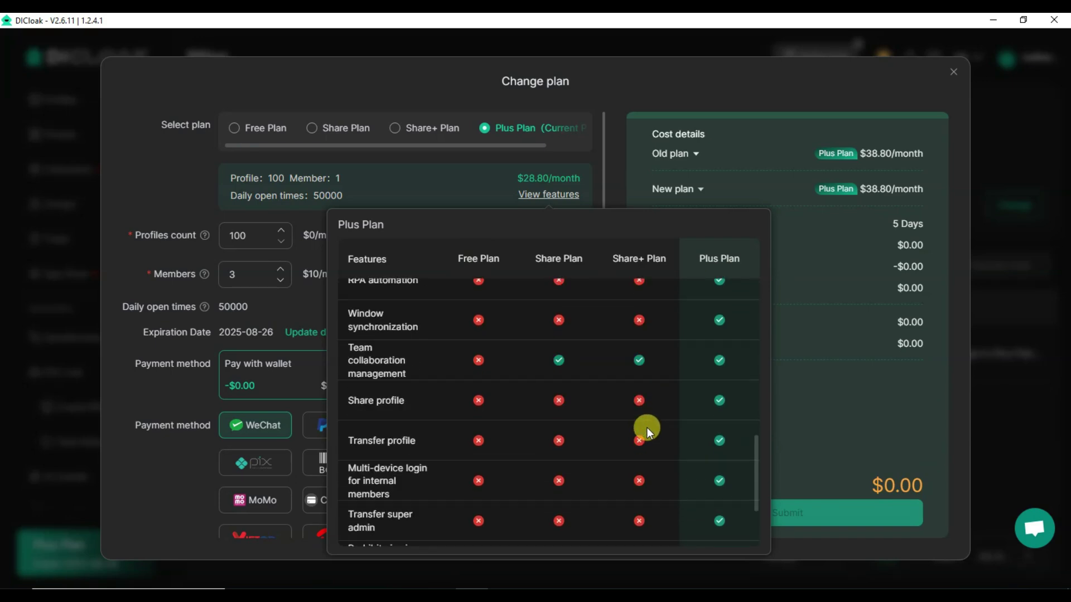
pyautogui.click(427, 127)
# - Try the Share Plan and Share+ Plan options to see their prices
pyautogui.click(346, 127)
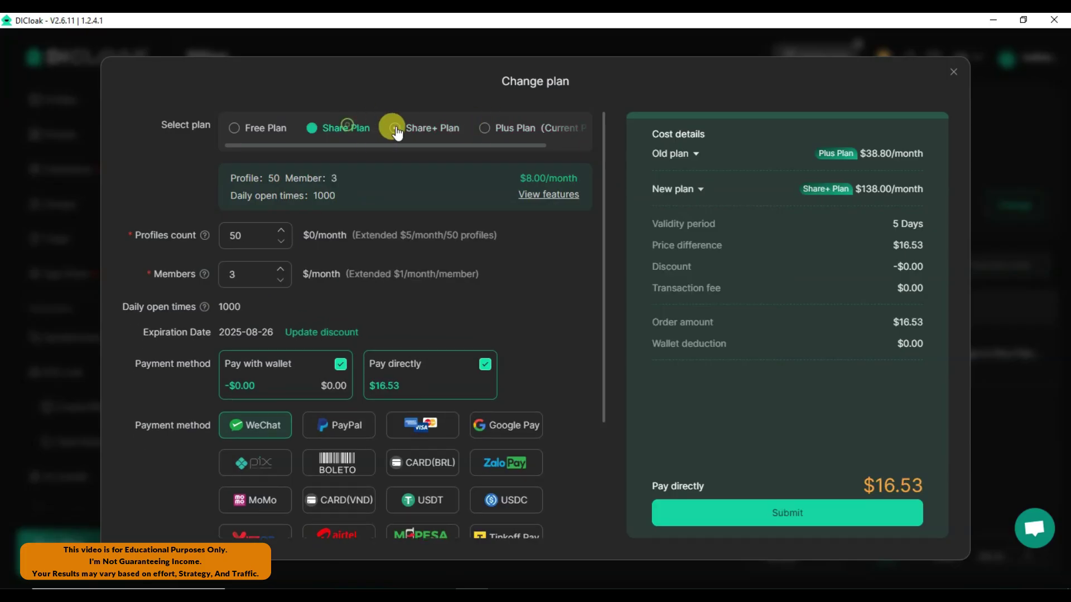
pyautogui.click(428, 130)
pyautogui.scroll(-1, 184, 170)
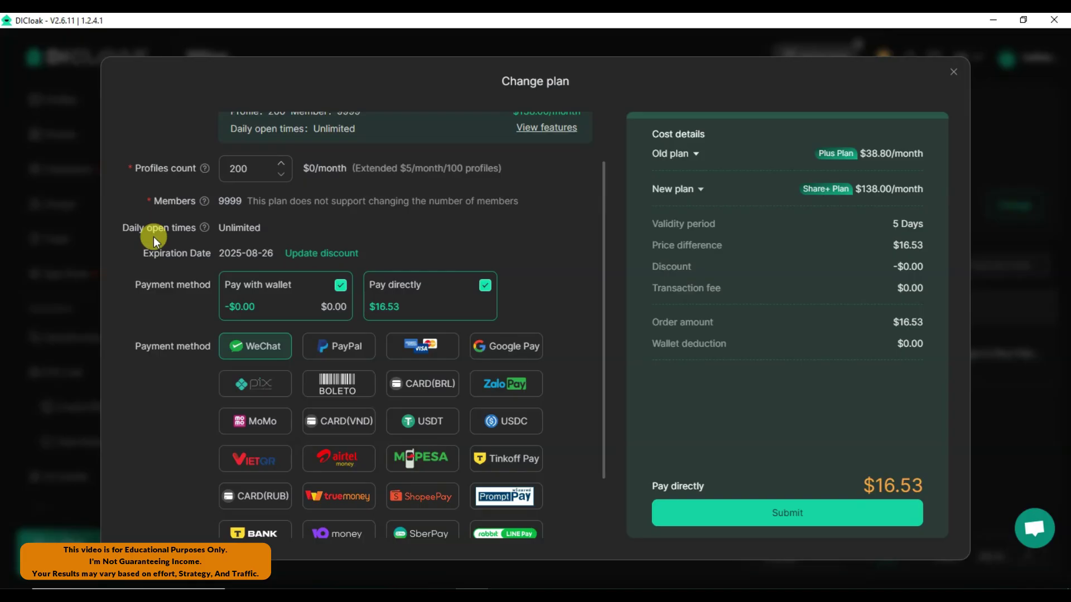
pyautogui.moveTo(219, 229); pyautogui.dragTo(264, 226)
pyautogui.click(290, 227)
pyautogui.scroll(-1, 391, 232)
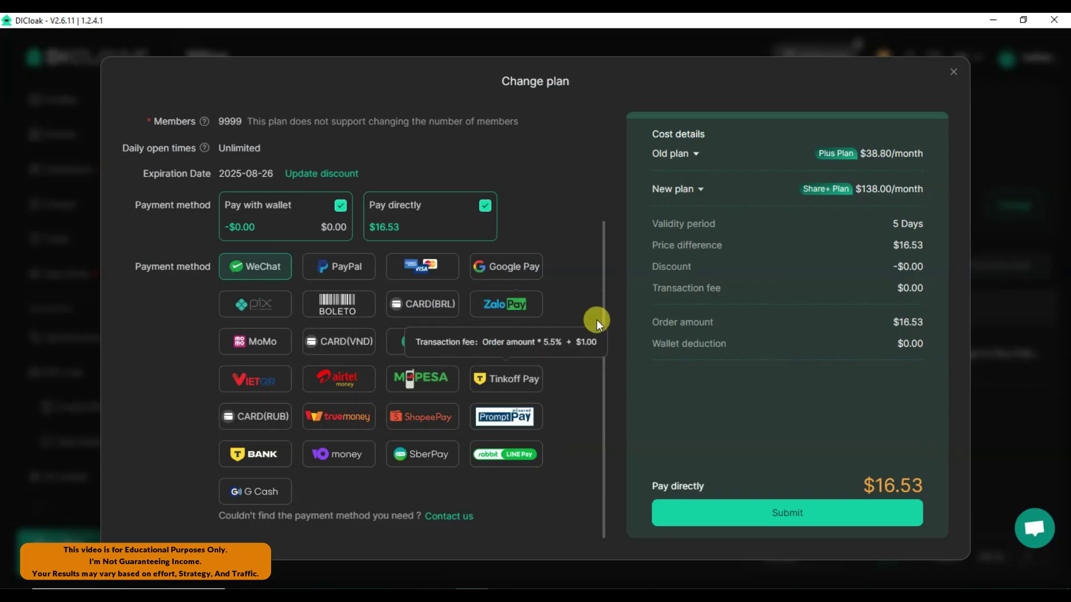
# - Note the $16.53 amount due, submit the order, and close the plan-change window
pyautogui.doubleClick(892, 481)
pyautogui.click(898, 461)
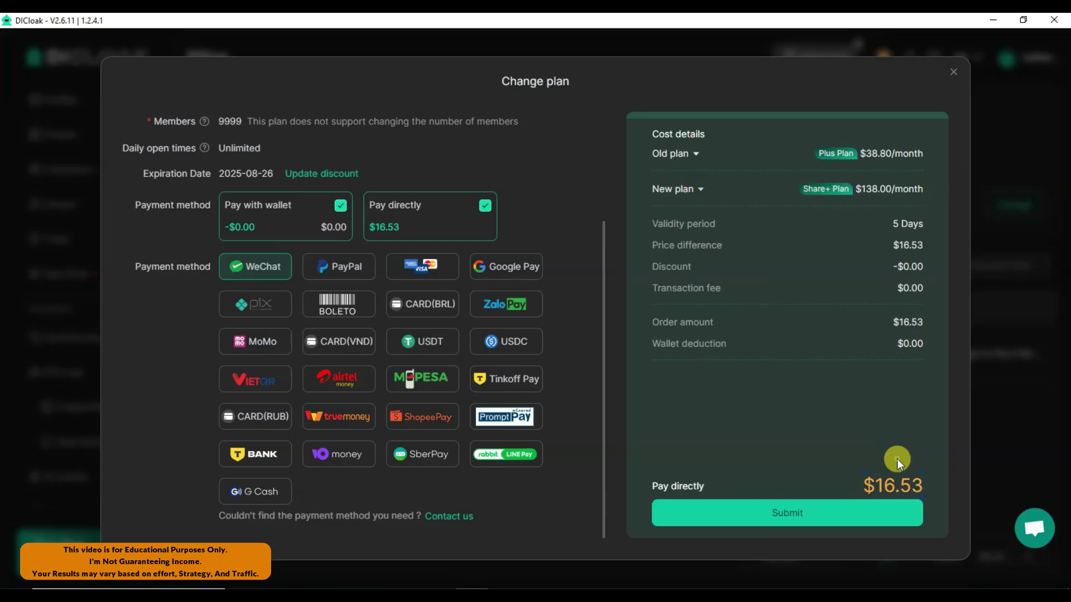
pyautogui.click(760, 515)
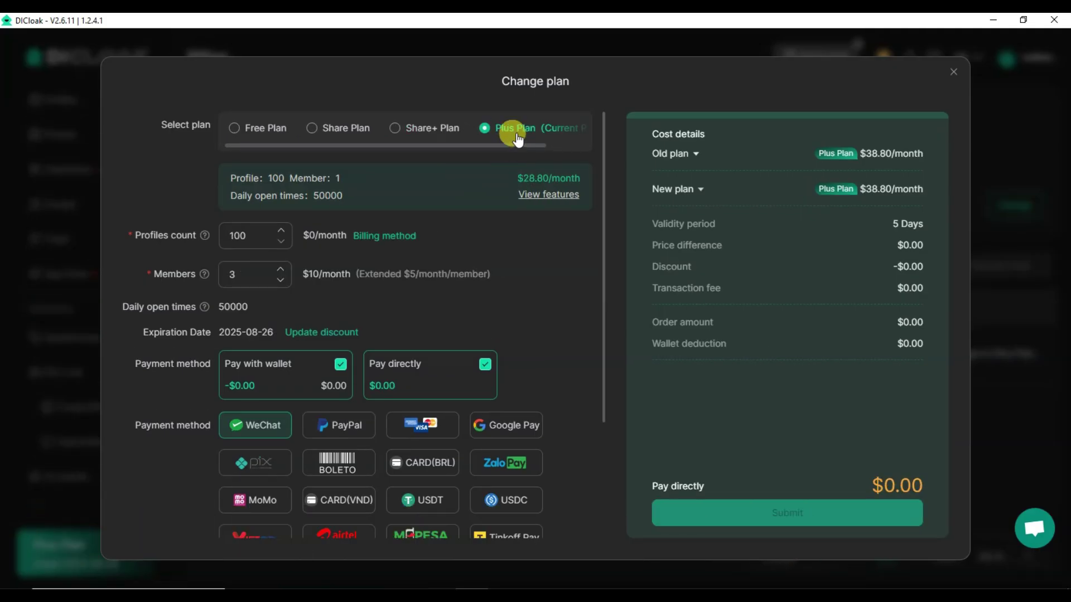
pyautogui.click(953, 71)
pyautogui.moveTo(496, 110); pyautogui.dragTo(571, 112)
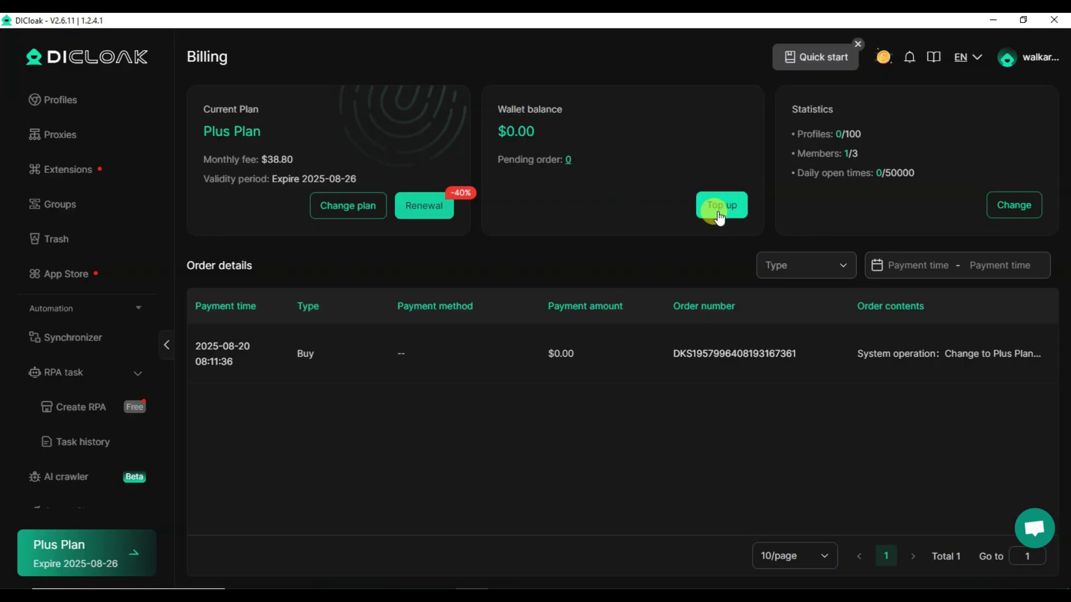
pyautogui.click(715, 195)
pyautogui.click(642, 171)
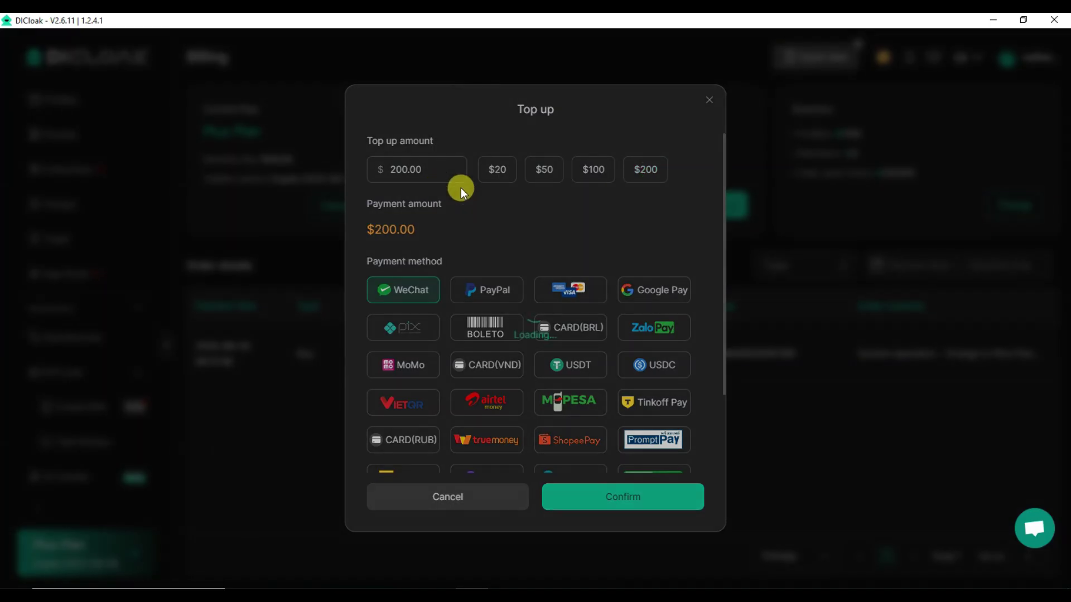
pyautogui.scroll(-2, 508, 276)
pyautogui.scroll(-2, 505, 276)
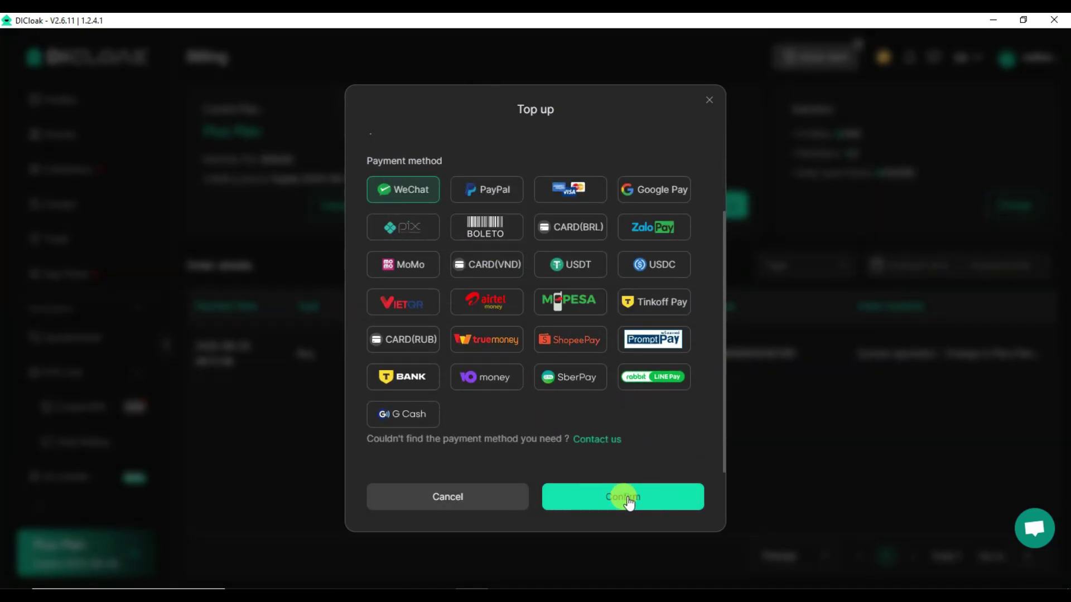
pyautogui.click(623, 498)
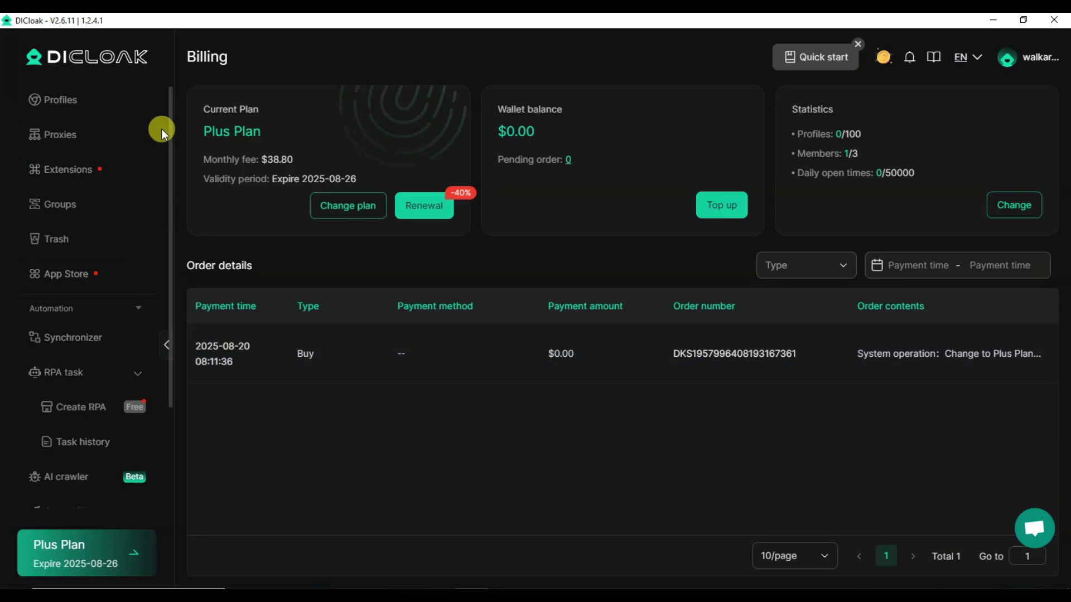
# - Start a new profile named 'usa facebook' with a linked-account row awaiting its account type
pyautogui.click(96, 105)
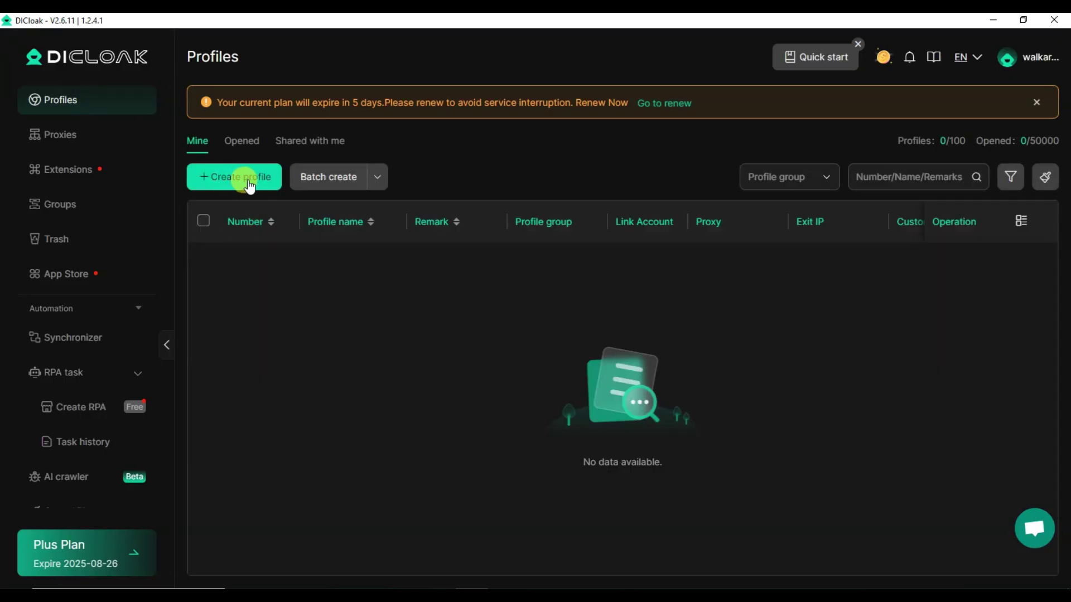
pyautogui.click(248, 186)
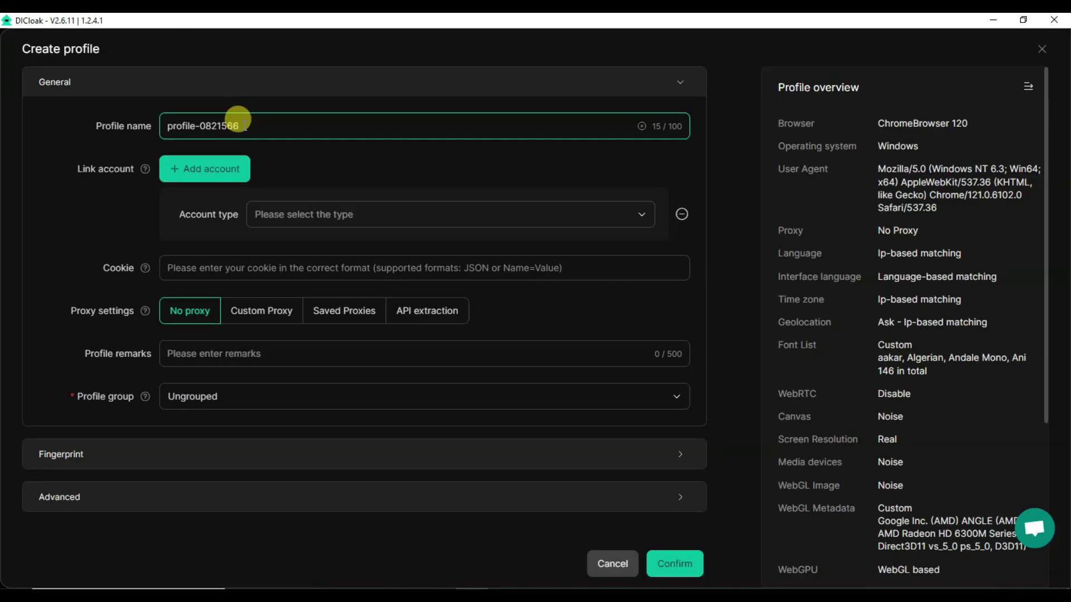
pyautogui.moveTo(228, 124); pyautogui.dragTo(163, 119)
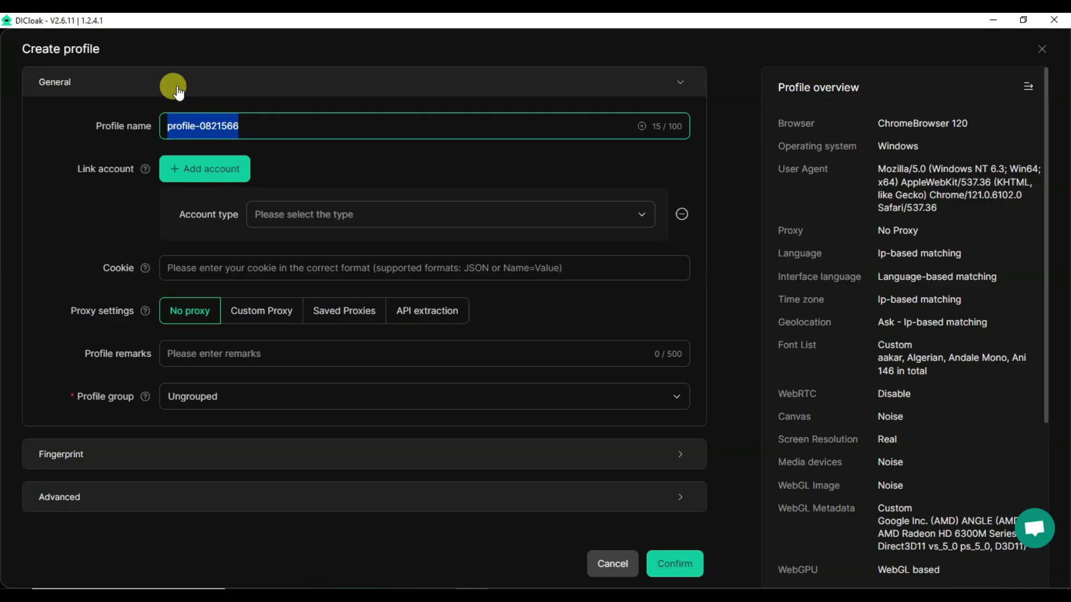
pyautogui.write('usa facebook')
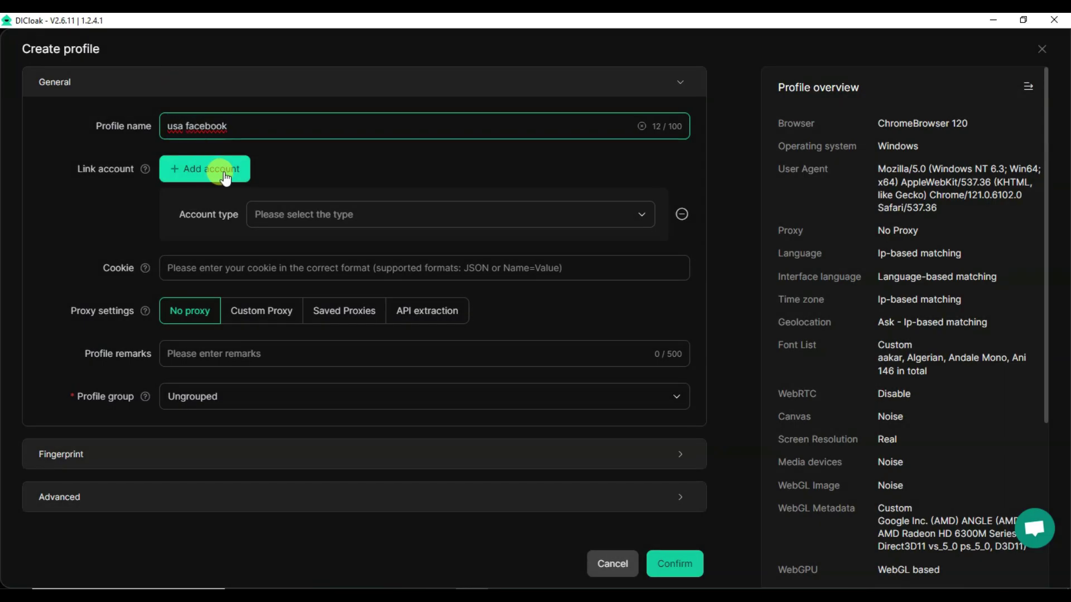
pyautogui.click(221, 168)
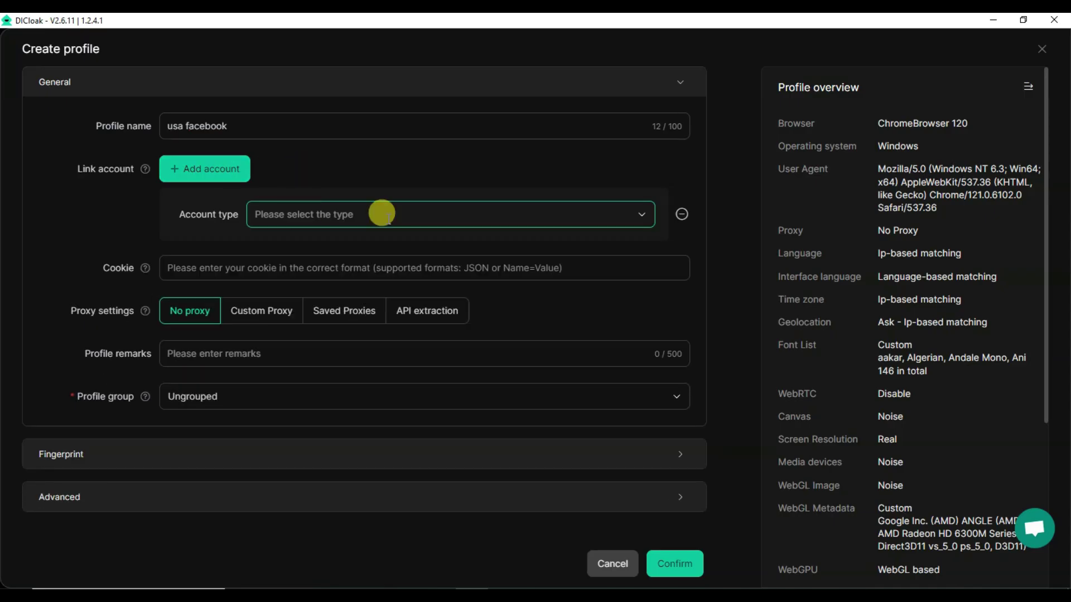
pyautogui.click(552, 208)
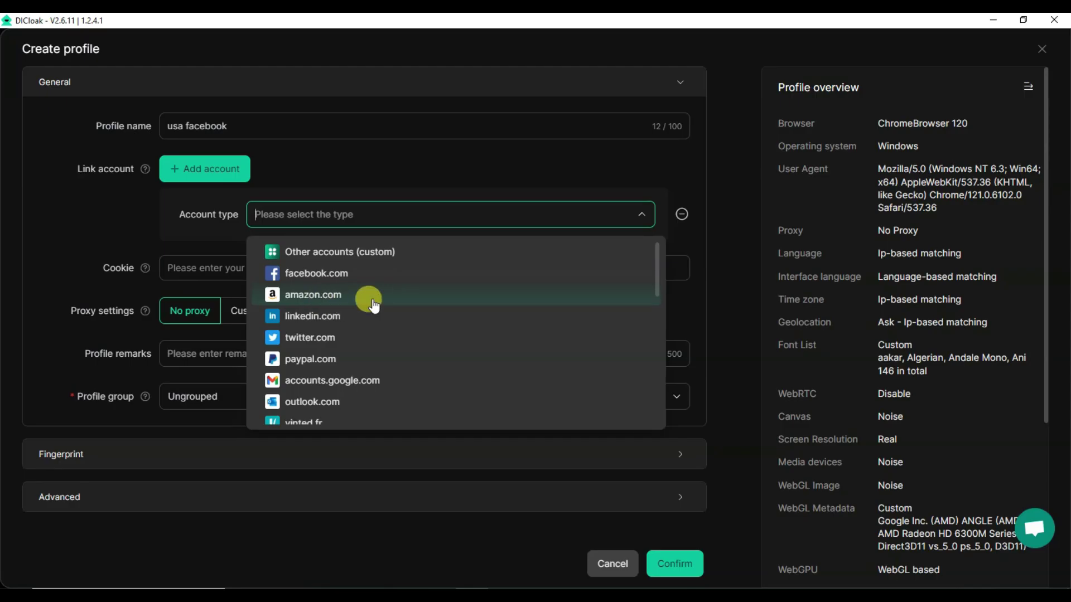
# - Set the linked account type to facebook.com, leaving name, password and 2FA key empty
pyautogui.scroll(-1, 368, 279)
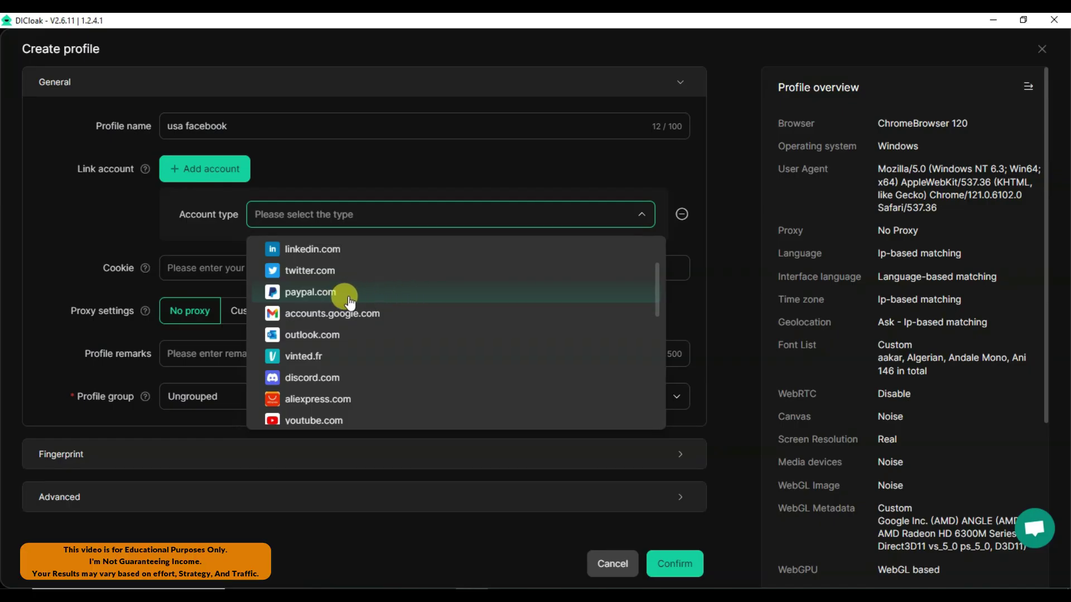
pyautogui.scroll(-8, 390, 306)
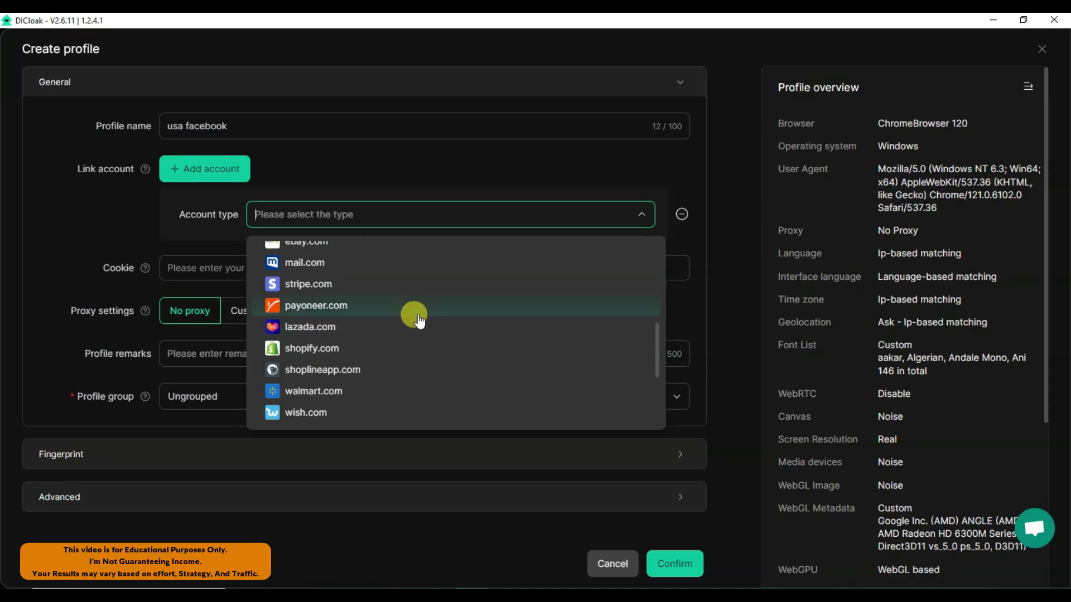
pyautogui.scroll(10, 402, 346)
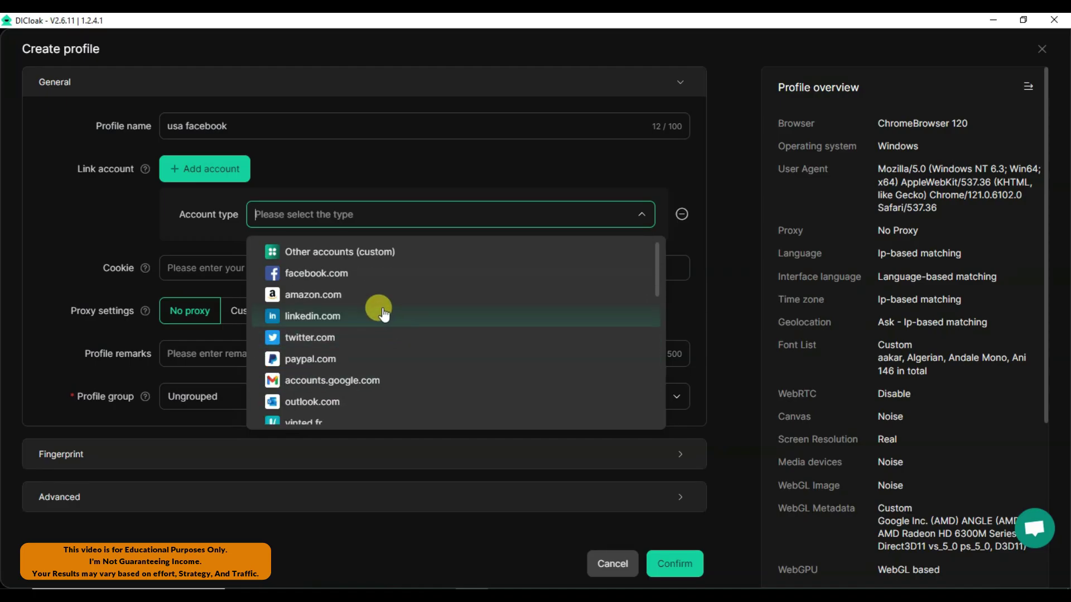
pyautogui.click(363, 273)
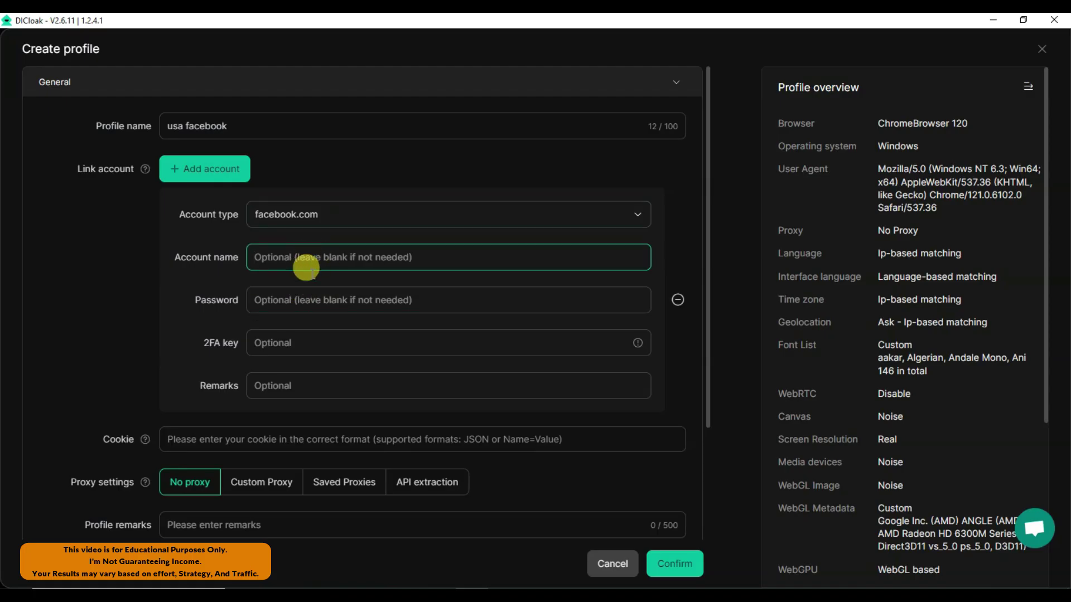
pyautogui.click(301, 300)
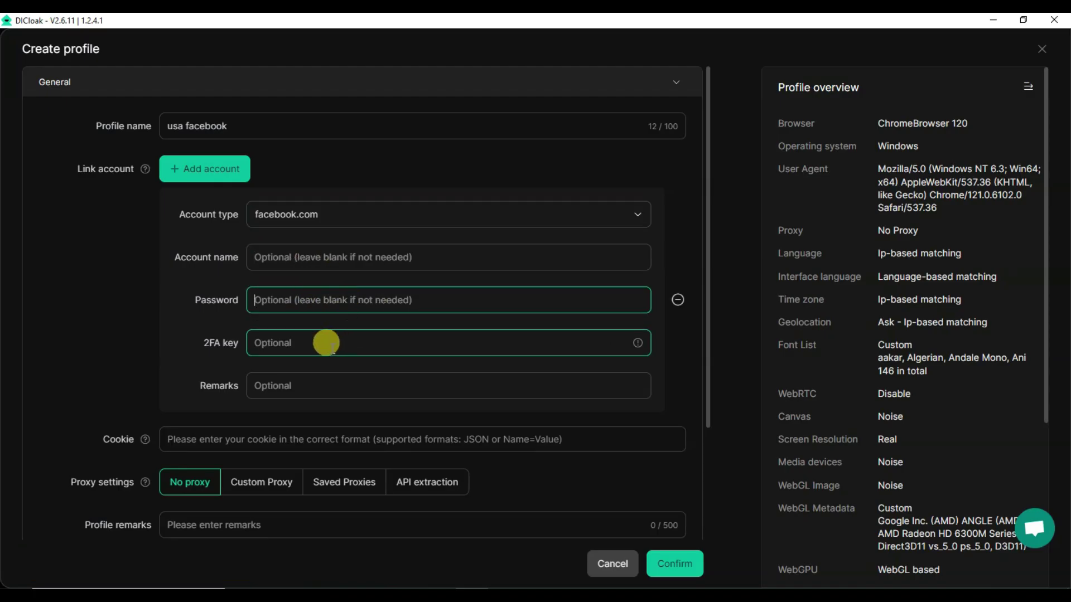
pyautogui.click(317, 340)
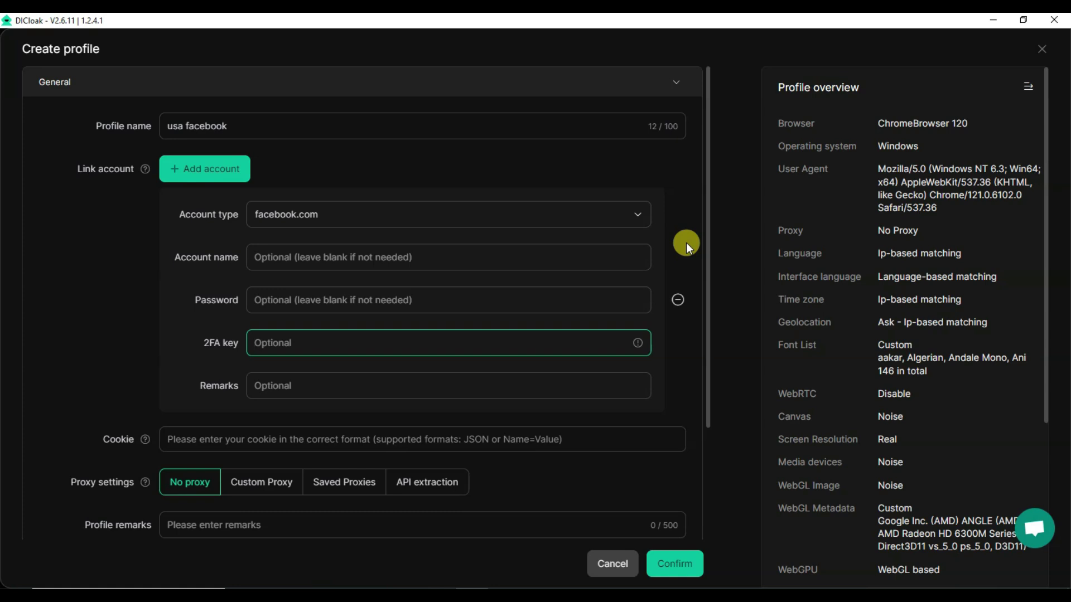
# - Compare the Saved Proxies, API extraction and No proxy options before settling on Custom Proxy
pyautogui.scroll(-3, 686, 242)
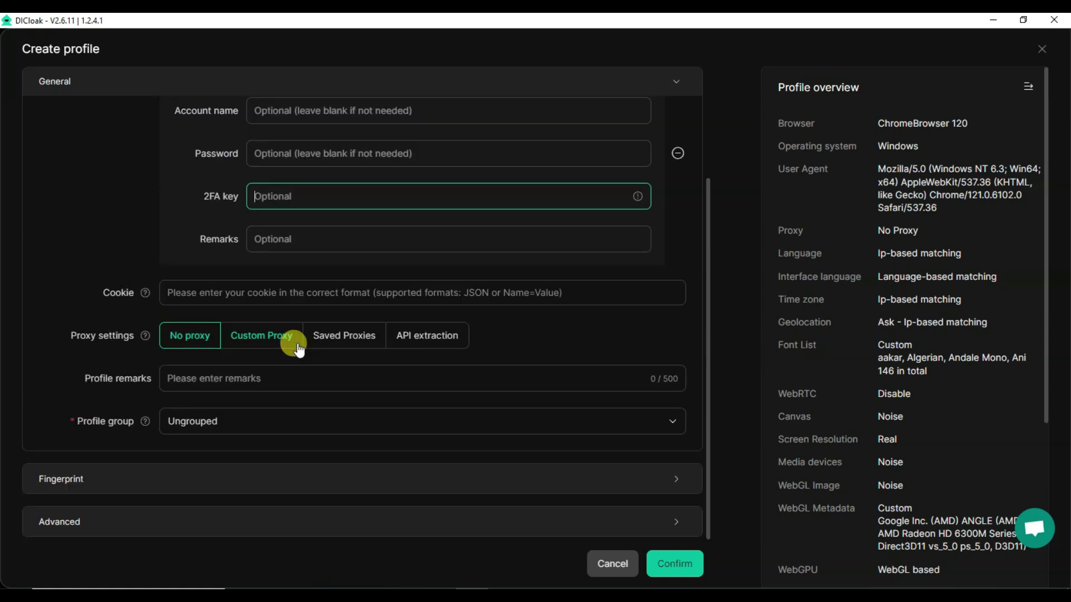
pyautogui.click(267, 339)
pyautogui.click(347, 338)
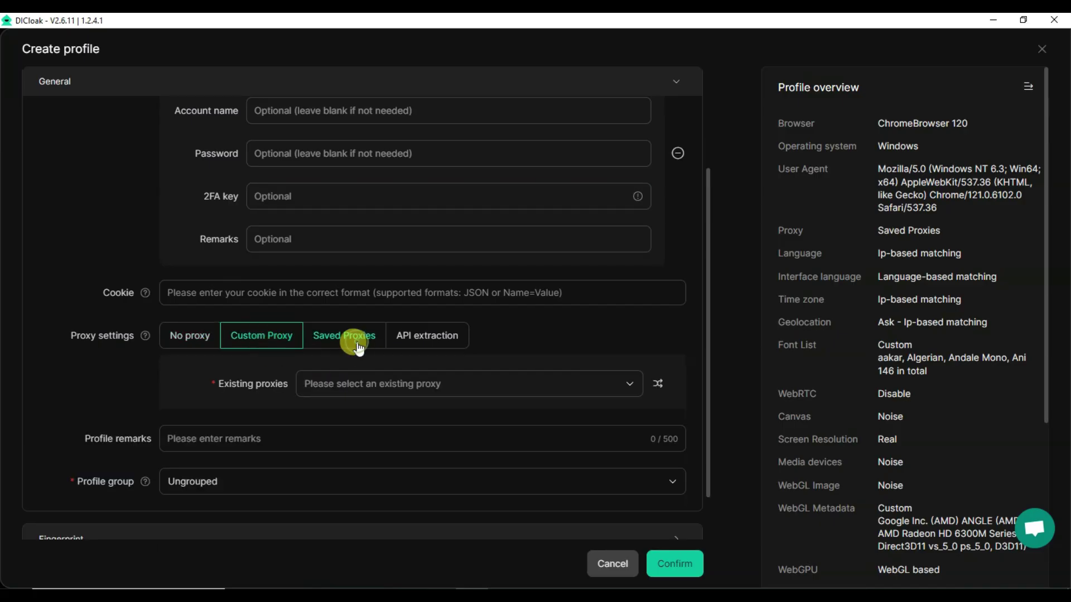
pyautogui.click(419, 339)
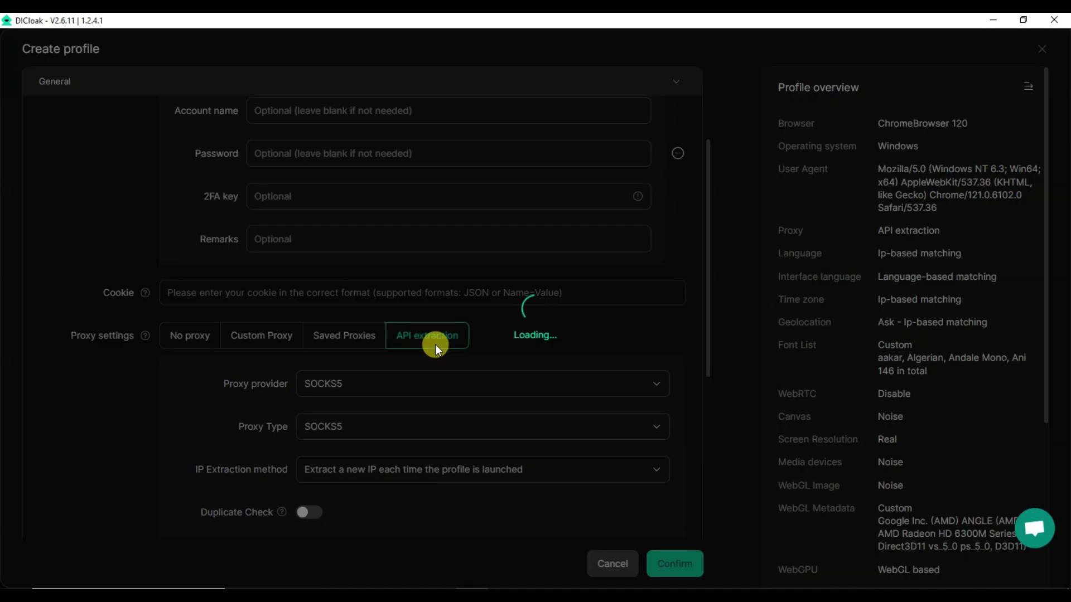
pyautogui.click(192, 344)
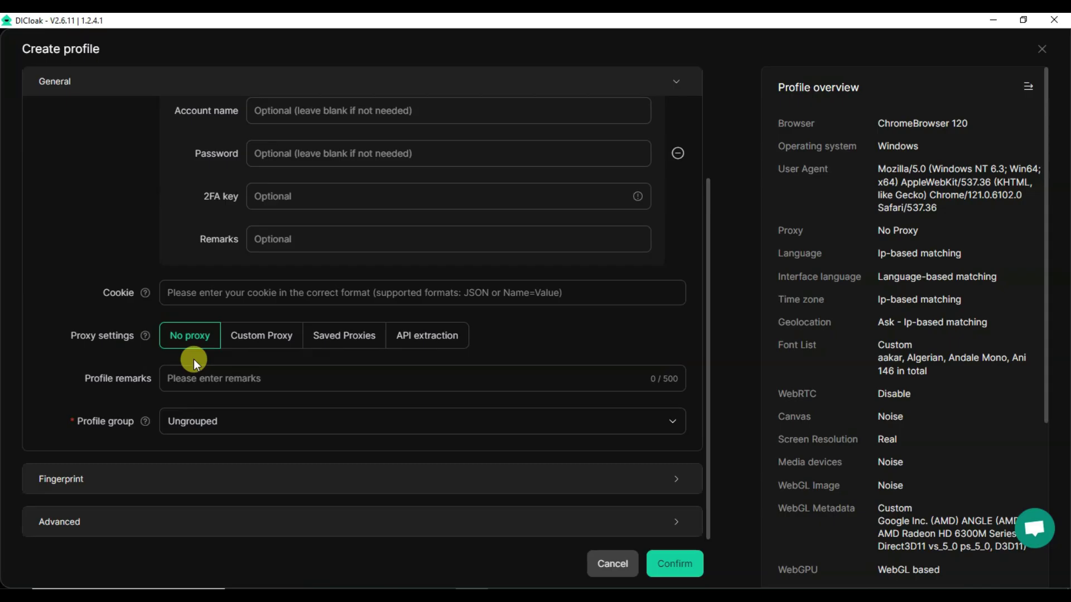
pyautogui.click(269, 345)
# - Keep SOCKS5 as the custom proxy type and move to the port field
pyautogui.scroll(-3, 390, 335)
pyautogui.click(424, 304)
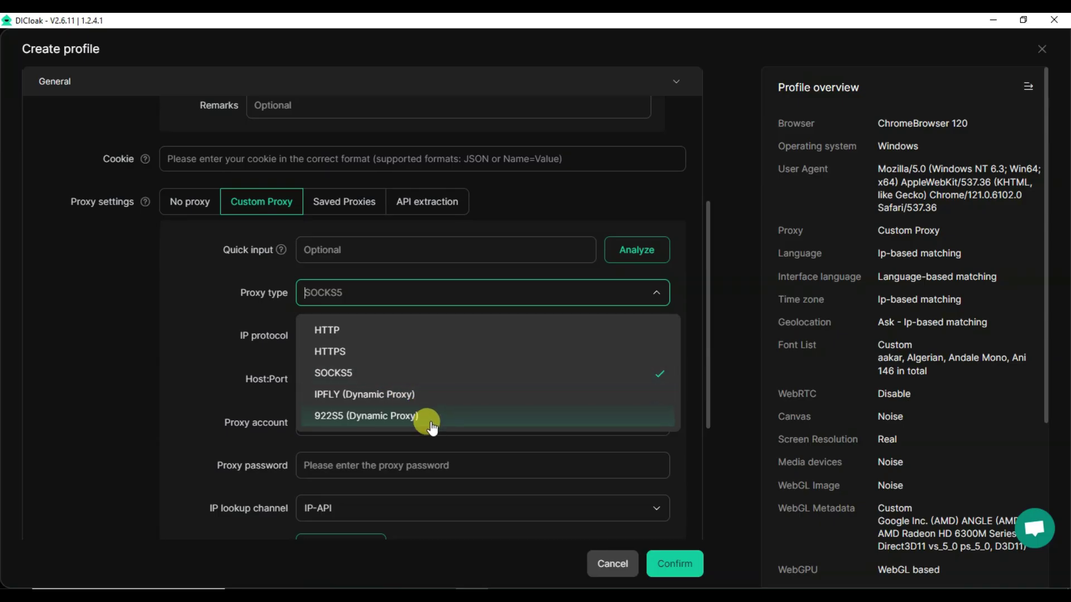
pyautogui.click(279, 353)
pyautogui.scroll(-3, 280, 354)
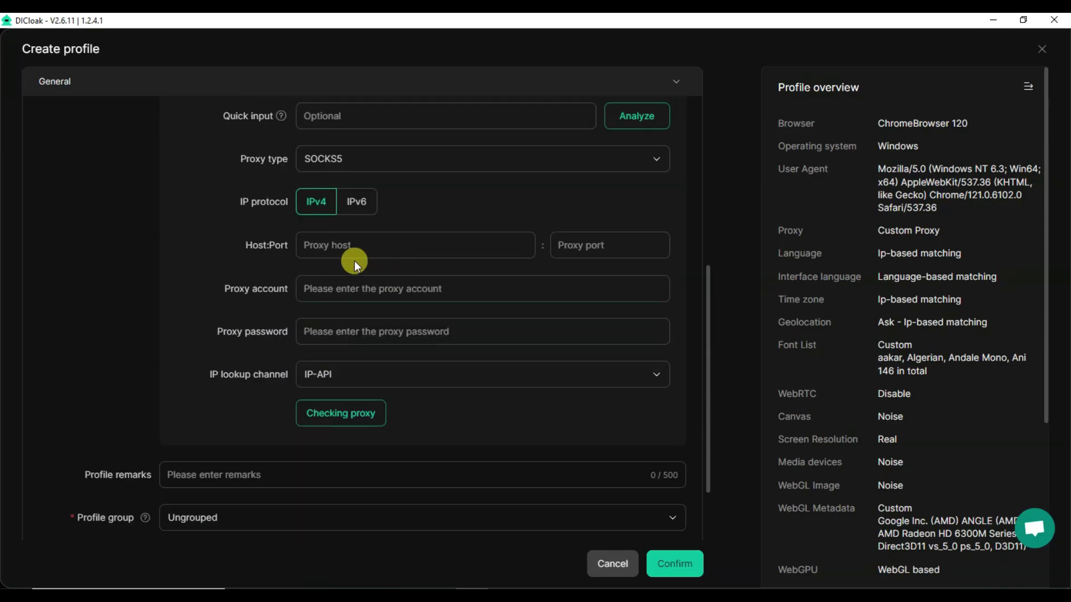
pyautogui.click(583, 246)
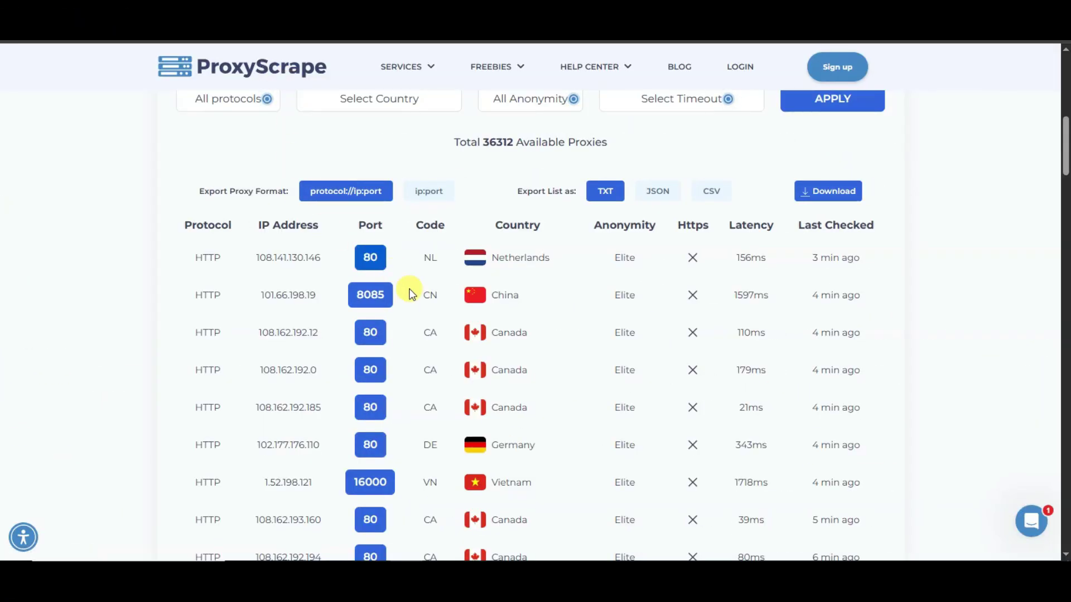
# - Scroll the ProxyScrape free list and select the Germany proxy IP 102.177.176.110
pyautogui.scroll(-5, 479, 277)
pyautogui.scroll(-3, 550, 286)
pyautogui.scroll(6, 550, 286)
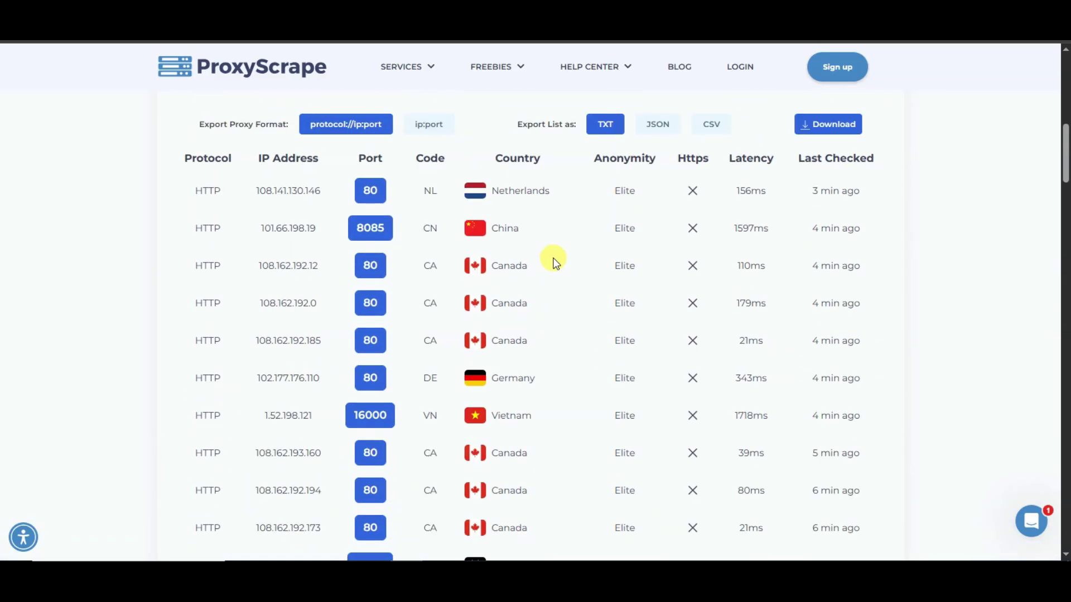
pyautogui.scroll(3, 555, 262)
pyautogui.scroll(-3, 491, 307)
pyautogui.scroll(-5, 528, 278)
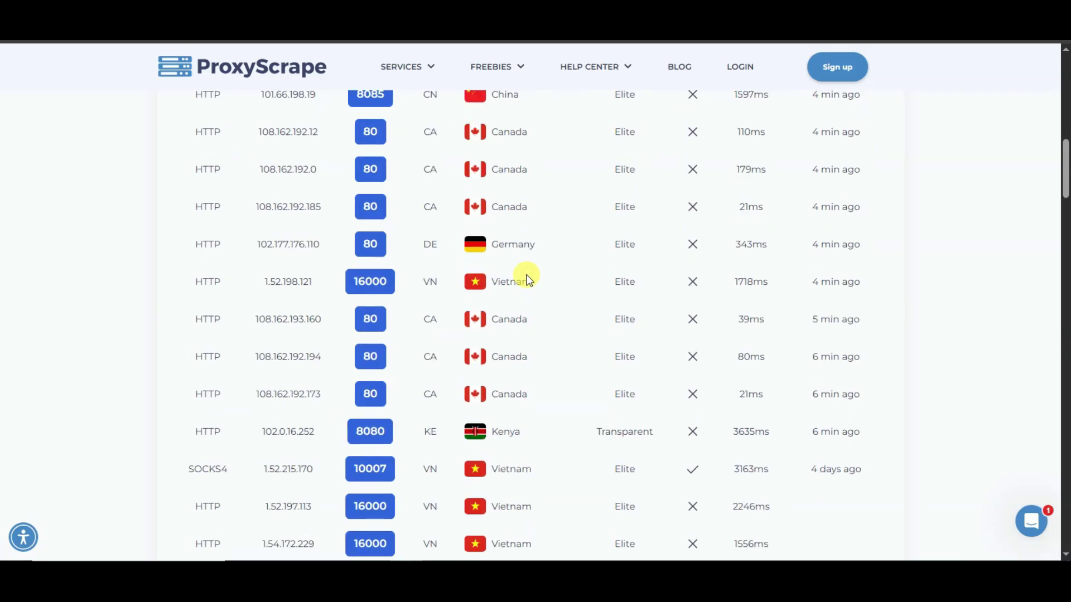
pyautogui.scroll(4, 540, 302)
pyautogui.moveTo(320, 311); pyautogui.dragTo(263, 315)
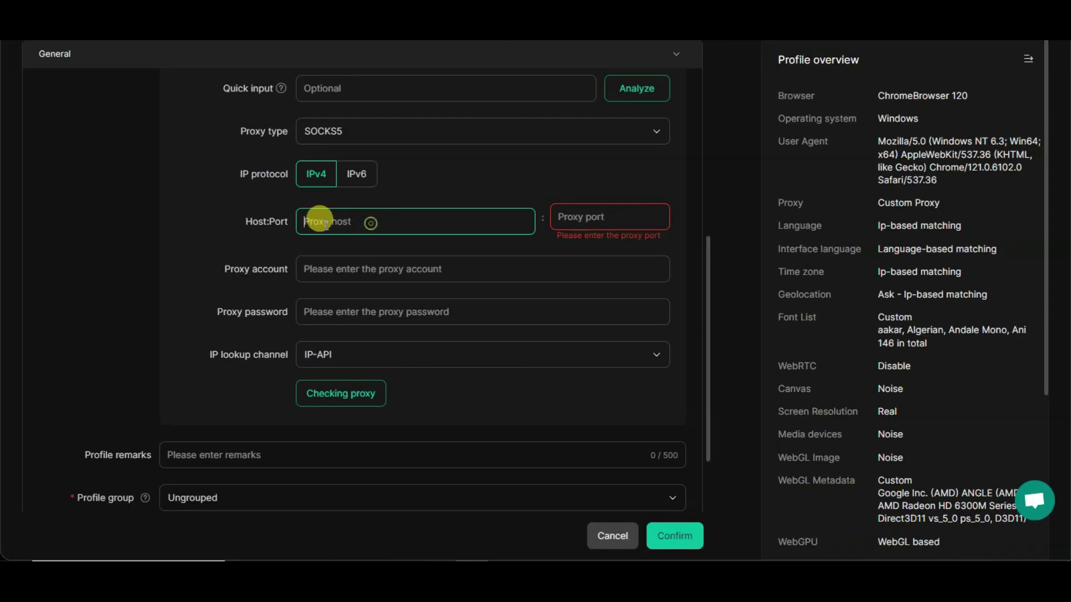
# - Set an HTTP proxy at 102.177.176.110 port 80 and check it, which reports Connection failed
pyautogui.click(341, 218)
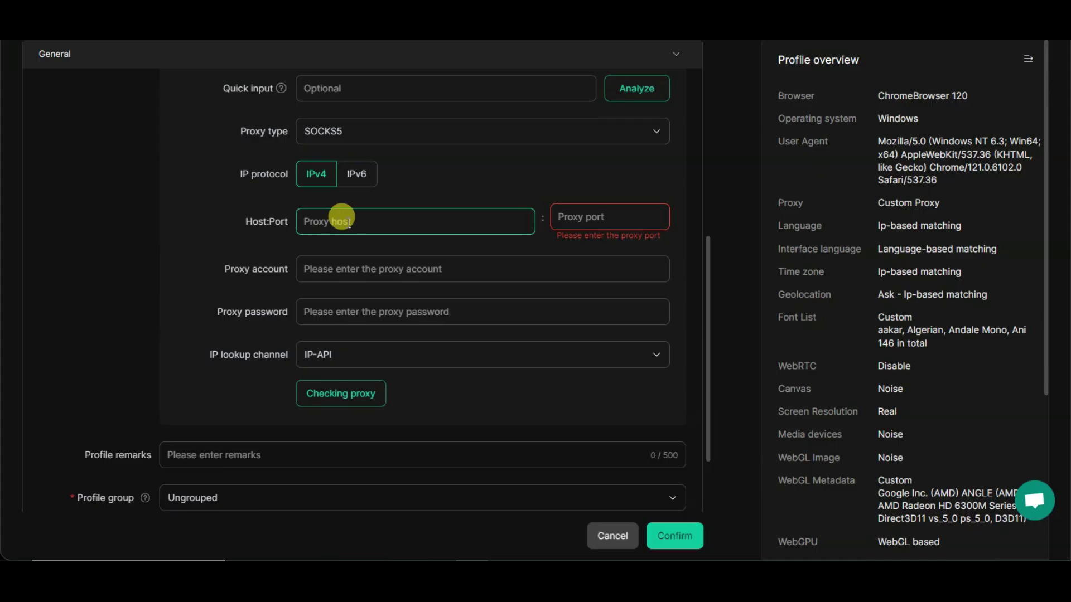
pyautogui.write('102.177.176.110')
pyautogui.click(611, 187)
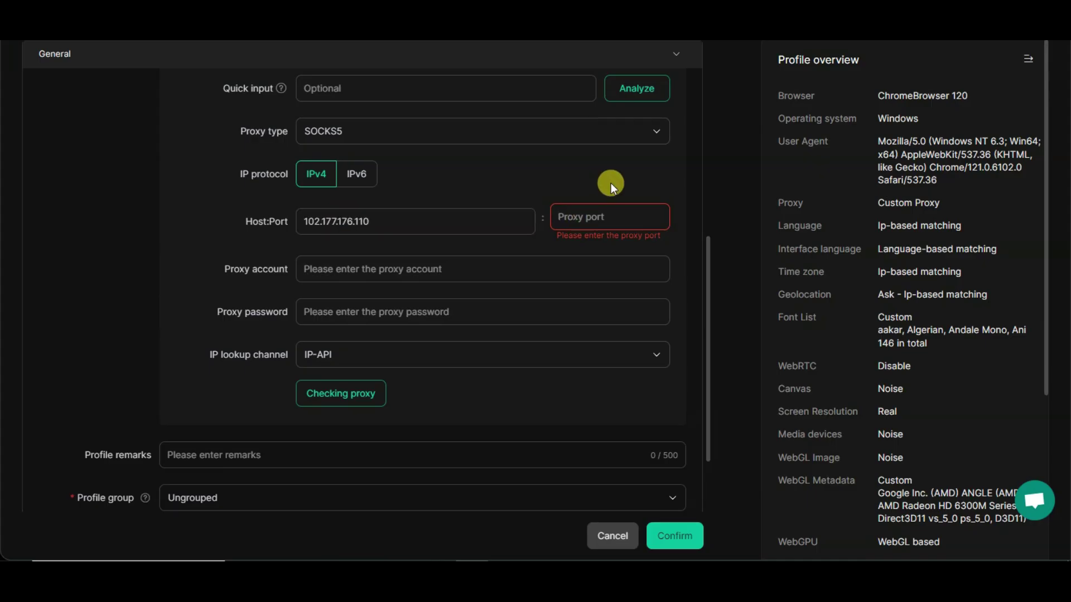
pyautogui.write('80')
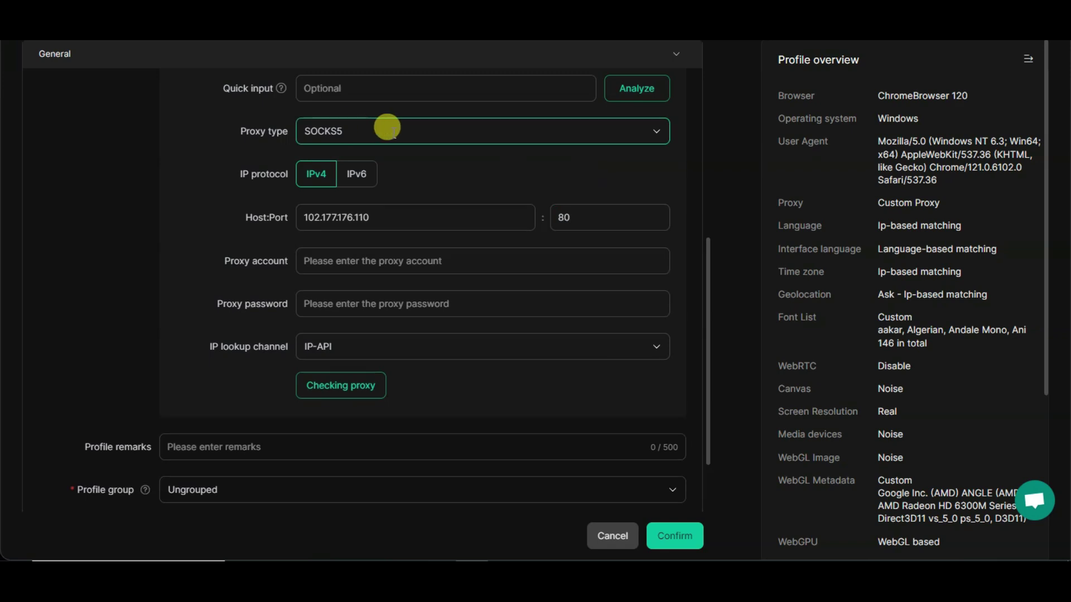
pyautogui.click(657, 133)
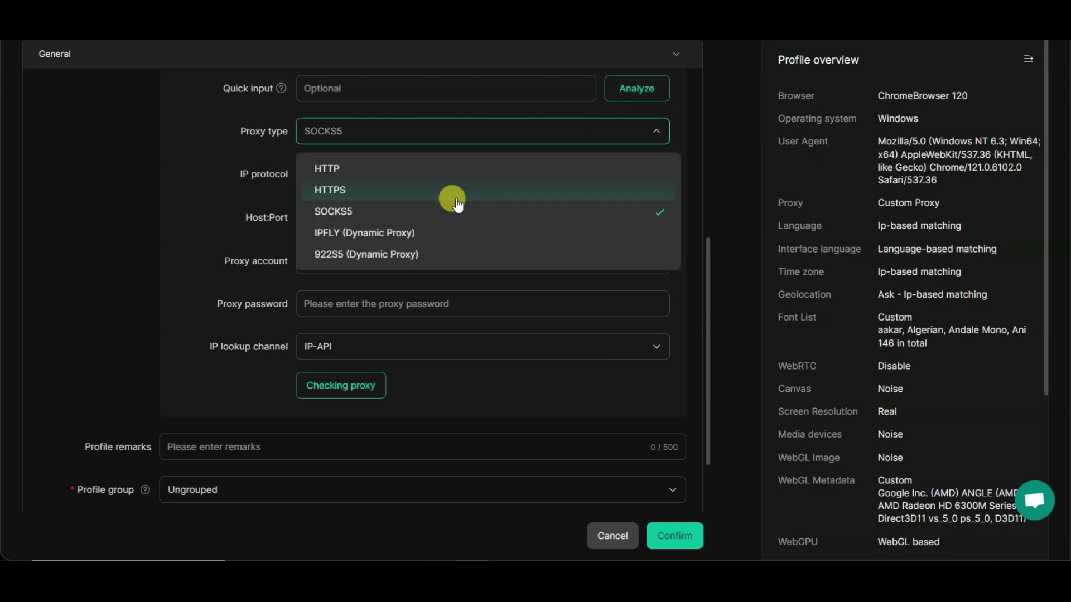
pyautogui.click(345, 176)
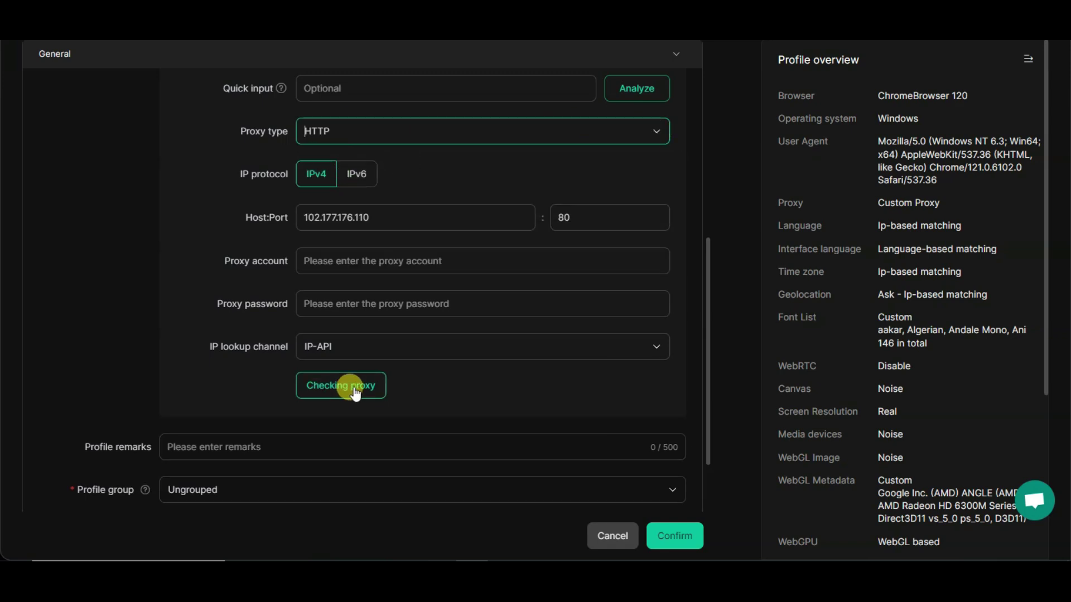
pyautogui.click(352, 389)
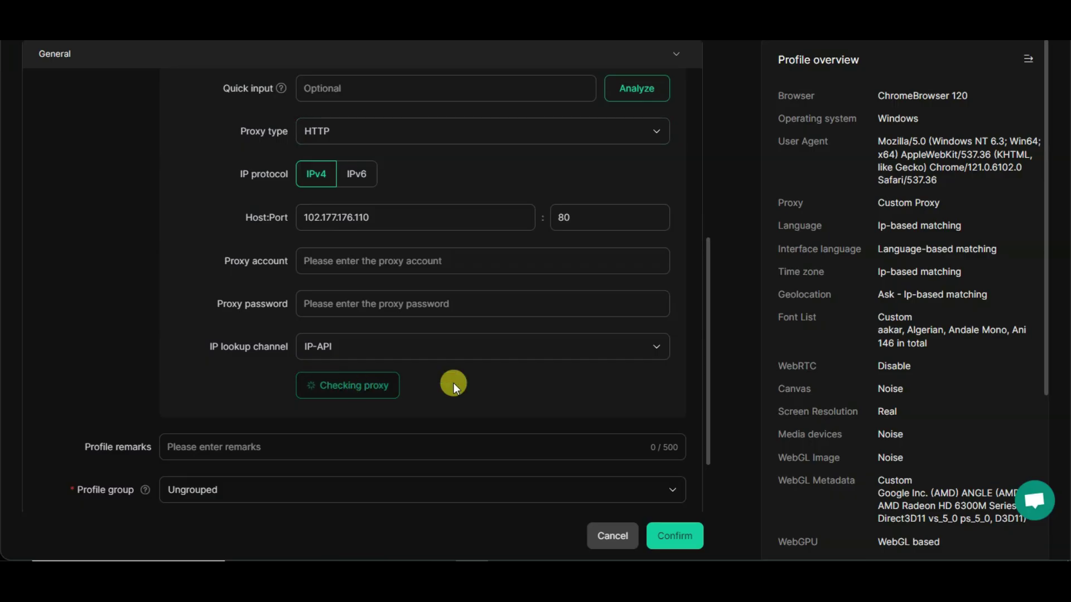
pyautogui.moveTo(307, 412); pyautogui.dragTo(604, 417)
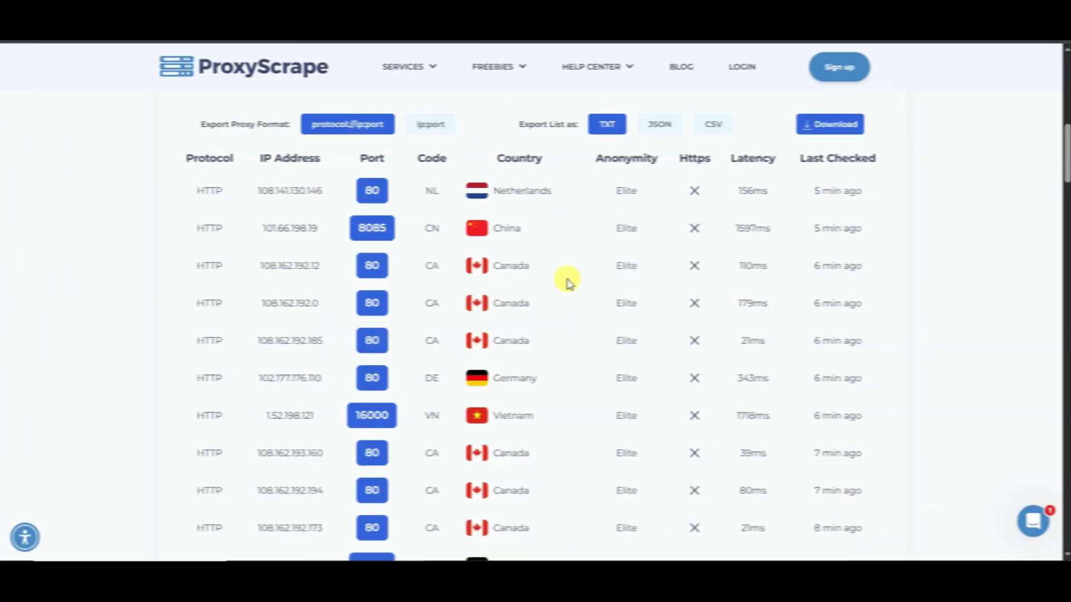
# - Copy the Canada proxy IP 108.162.192.194 and put the cursor back in DICloak's proxy host field
pyautogui.moveTo(306, 266); pyautogui.dragTo(256, 265)
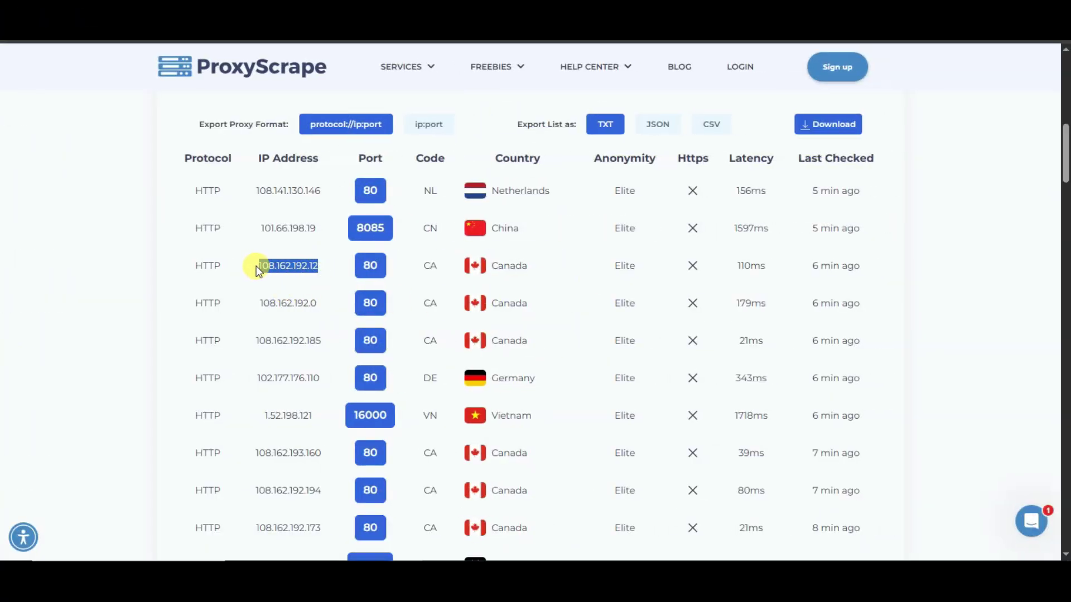
pyautogui.scroll(-3, 262, 273)
pyautogui.doubleClick(290, 289)
pyautogui.rightClick(290, 289)
pyautogui.click(316, 306)
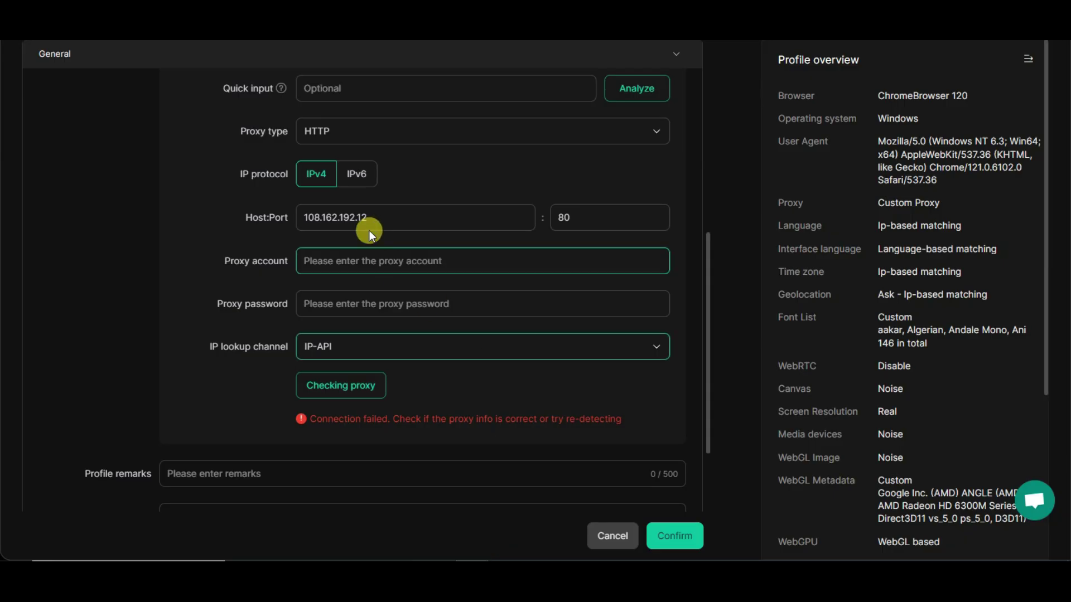
pyautogui.click(368, 218)
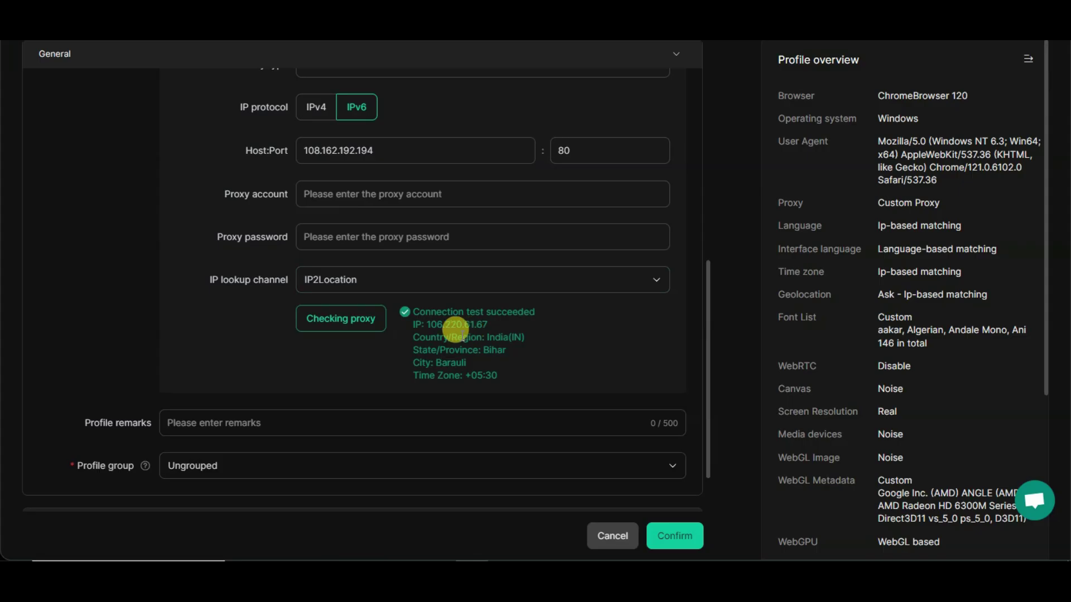
# - Review the connection test result for proxy 108.162.192.194 port 80
pyautogui.moveTo(440, 325); pyautogui.dragTo(485, 363)
pyautogui.click(547, 346)
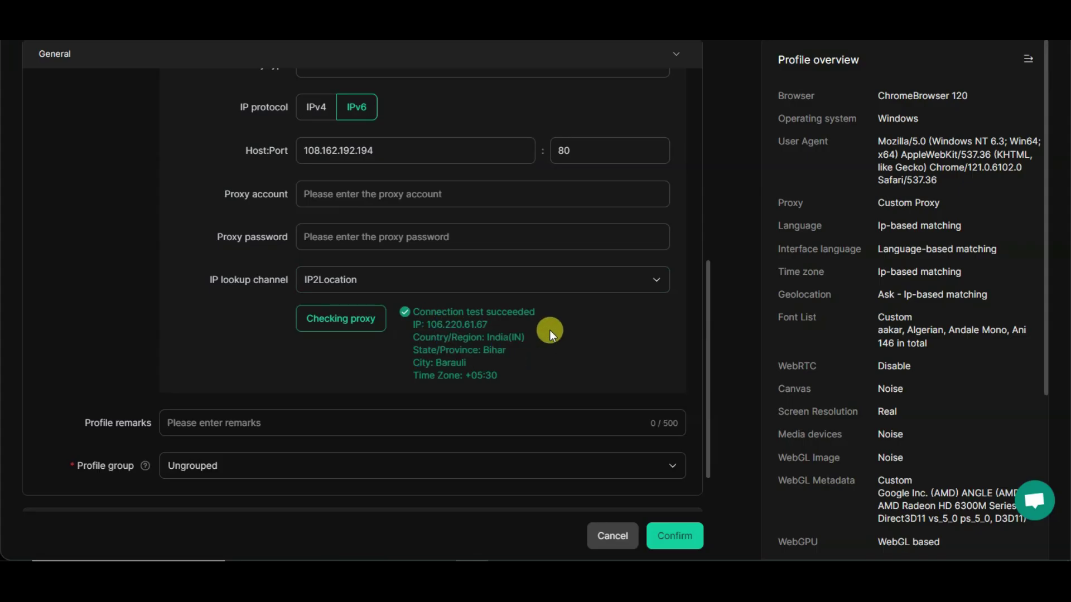
pyautogui.scroll(-1, 551, 335)
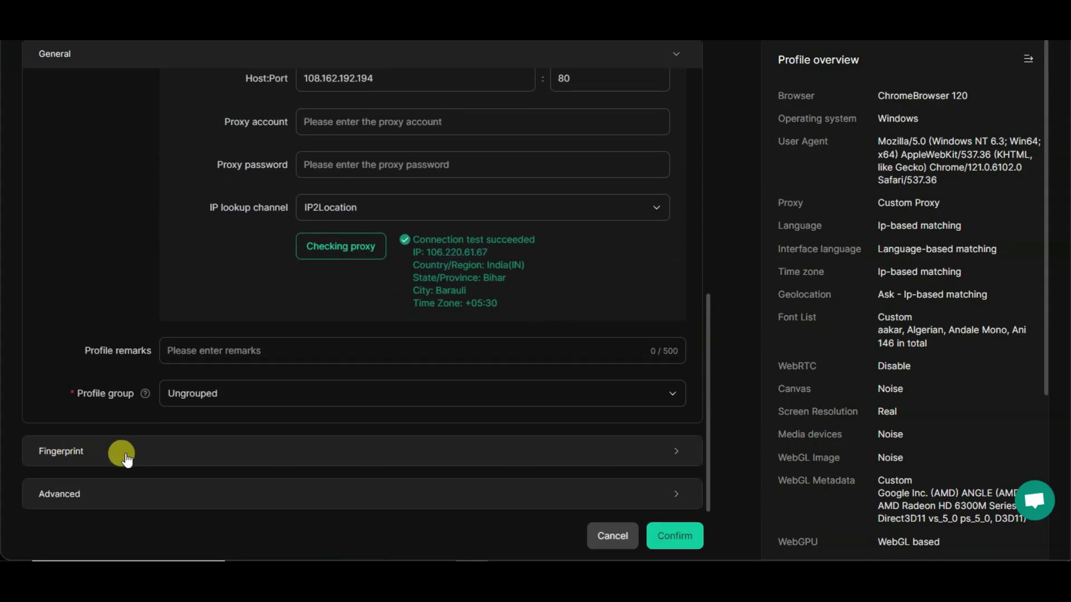
# - Expand the Fingerprint settings and browse the Windows, macOS and Android version lists
pyautogui.click(290, 463)
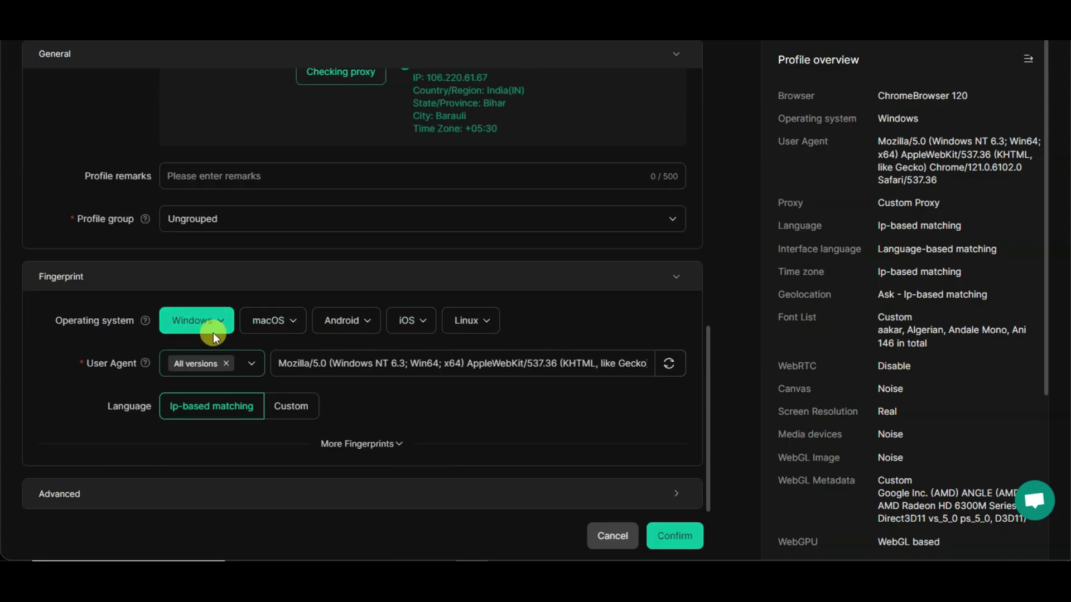
pyautogui.click(213, 325)
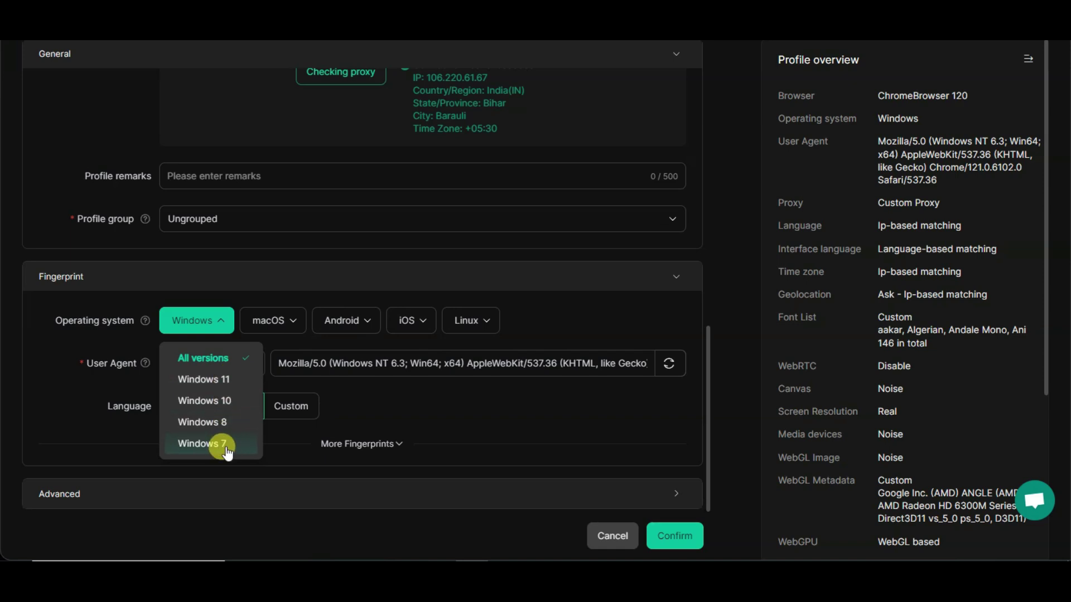
pyautogui.click(287, 320)
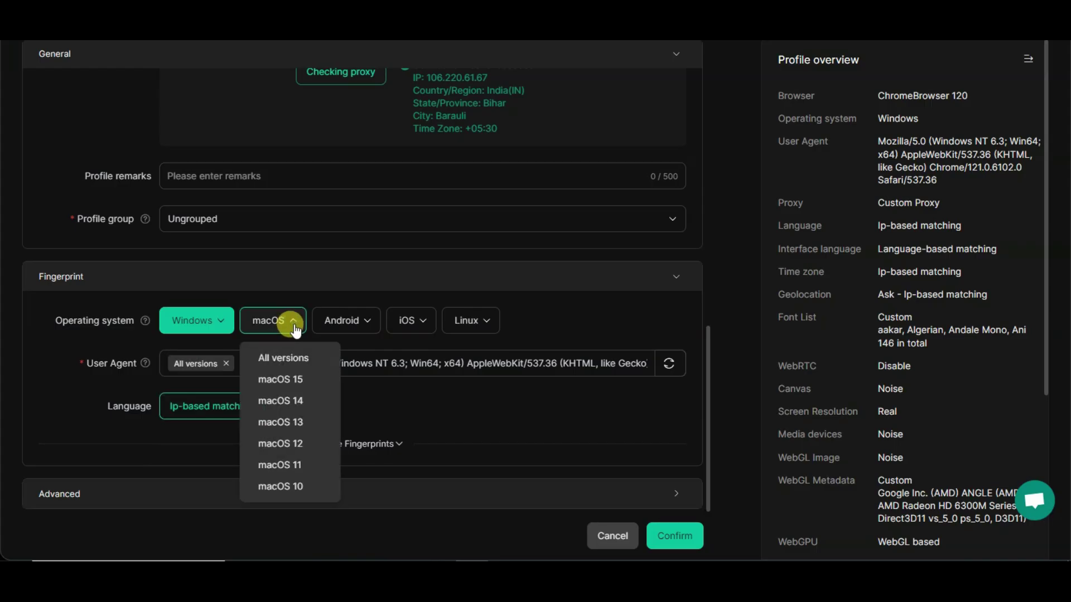
pyautogui.click(346, 319)
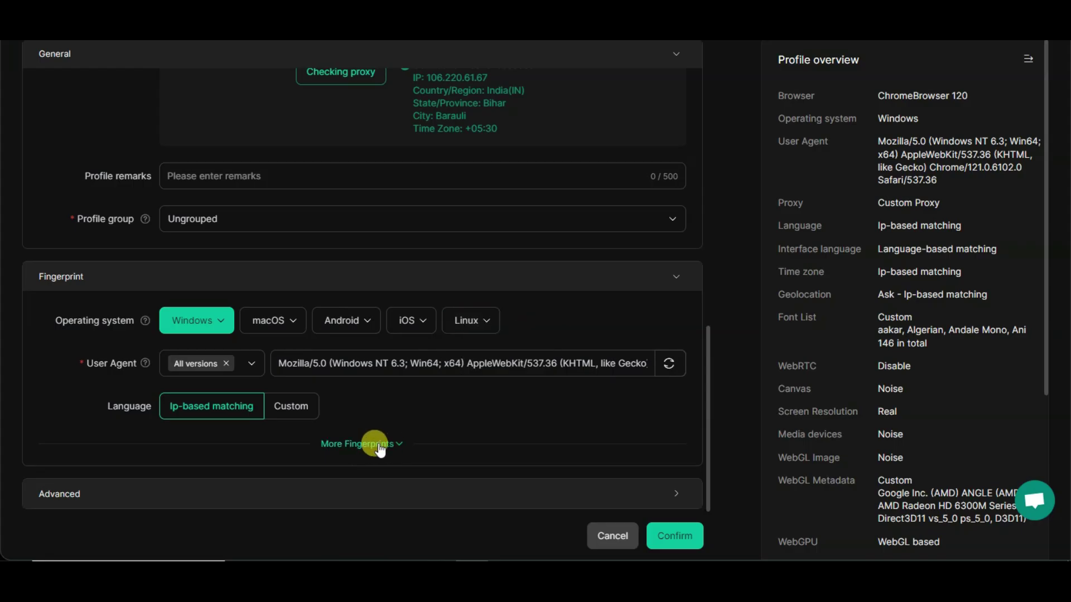
# - Review the additional fingerprint and Advanced settings, then save the usa facebook profile edits
pyautogui.click(397, 447)
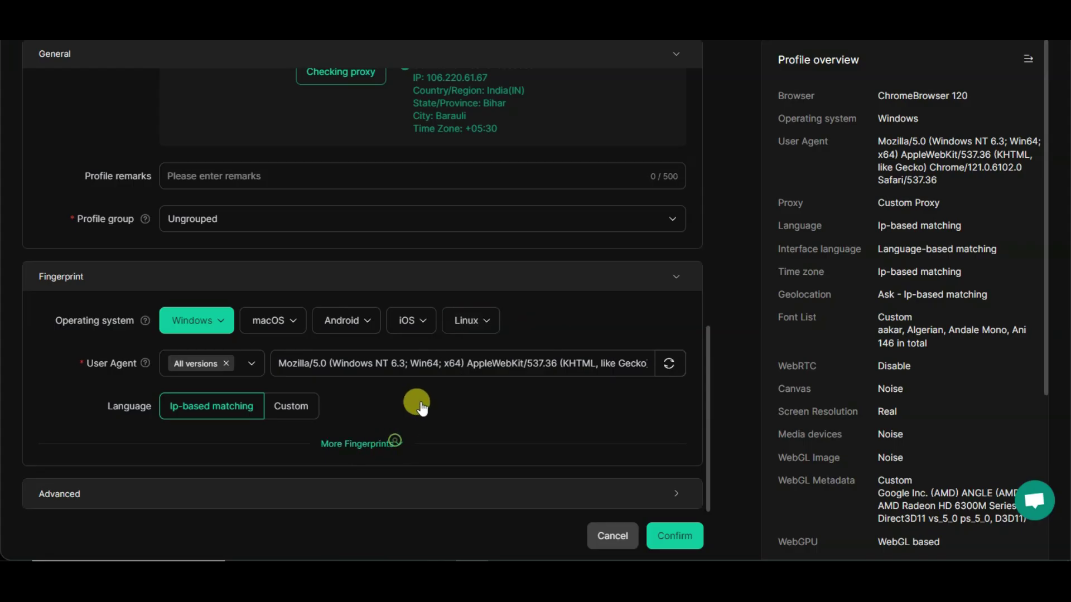
pyautogui.scroll(-8, 279, 232)
pyautogui.scroll(-15, 287, 290)
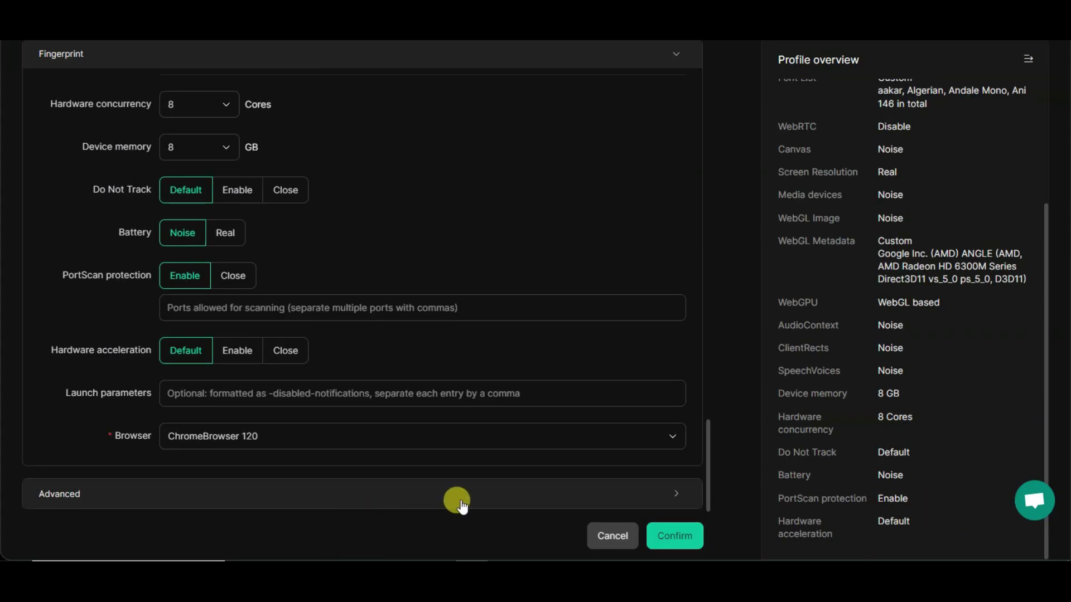
pyautogui.click(457, 494)
pyautogui.scroll(-10, 445, 445)
pyautogui.scroll(5, 863, 209)
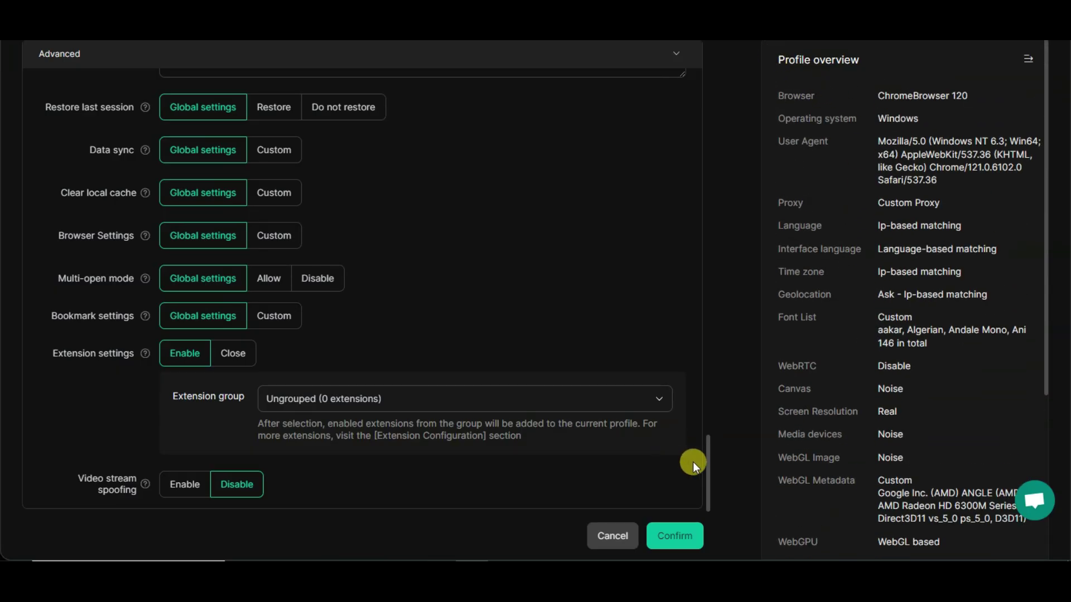
pyautogui.click(683, 537)
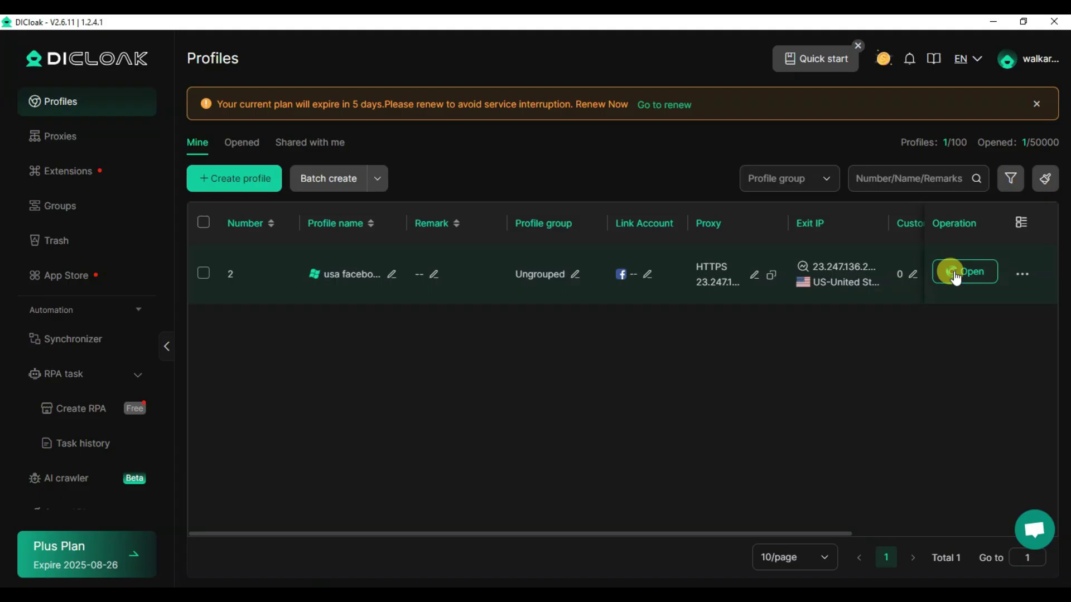
# - Launch the usa facebook profile's GinsBrowser window, then close it once it loads
pyautogui.click(960, 275)
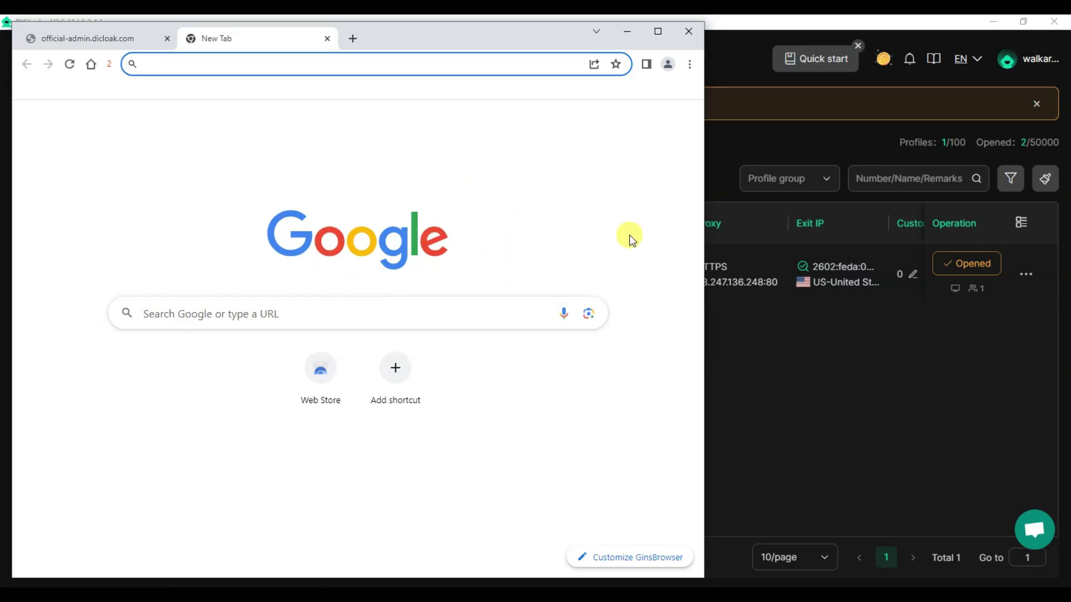
pyautogui.hotkey('alt', 'F4')
pyautogui.moveTo(896, 141)
pyautogui.mouseDown()
pyautogui.moveTo(956, 142)
pyautogui.moveTo(889, 142)
pyautogui.mouseUp()
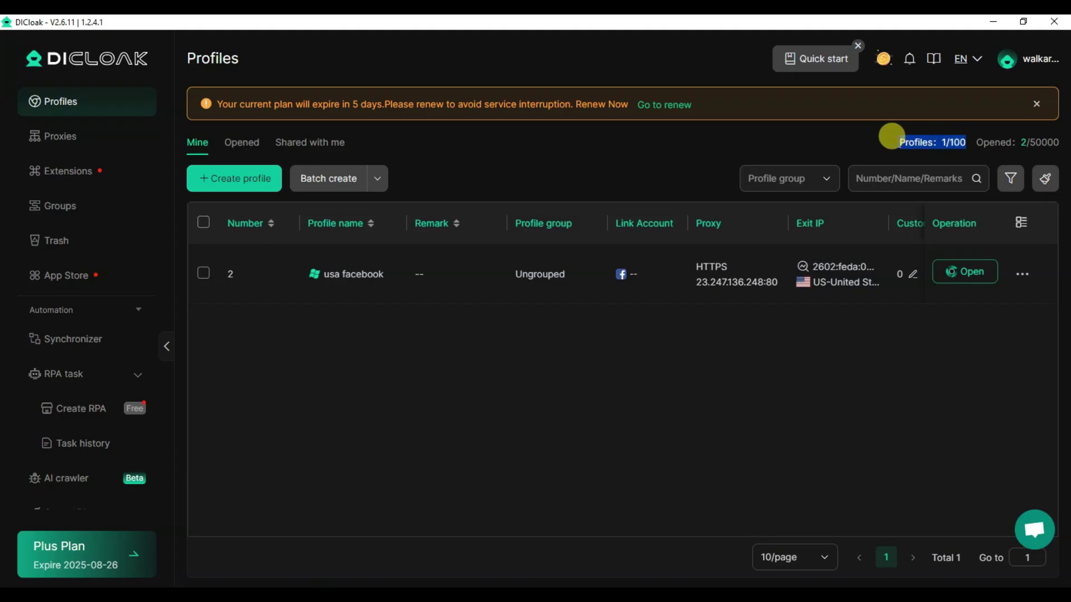
# - Create profile-0821205 as an Android profile with a custom account type and no proxy
pyautogui.click(243, 186)
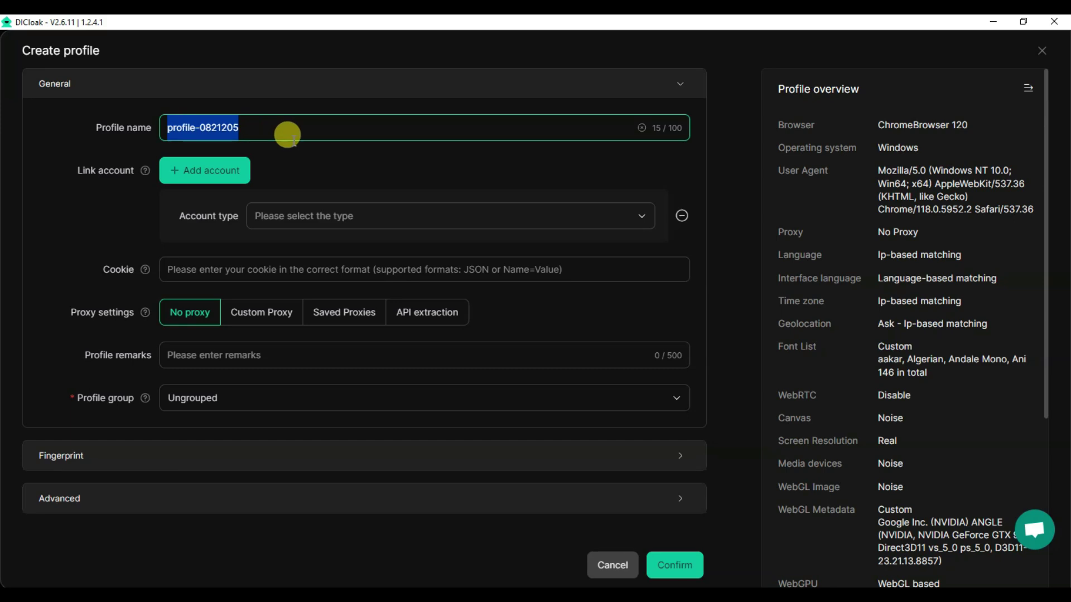
pyautogui.click(438, 217)
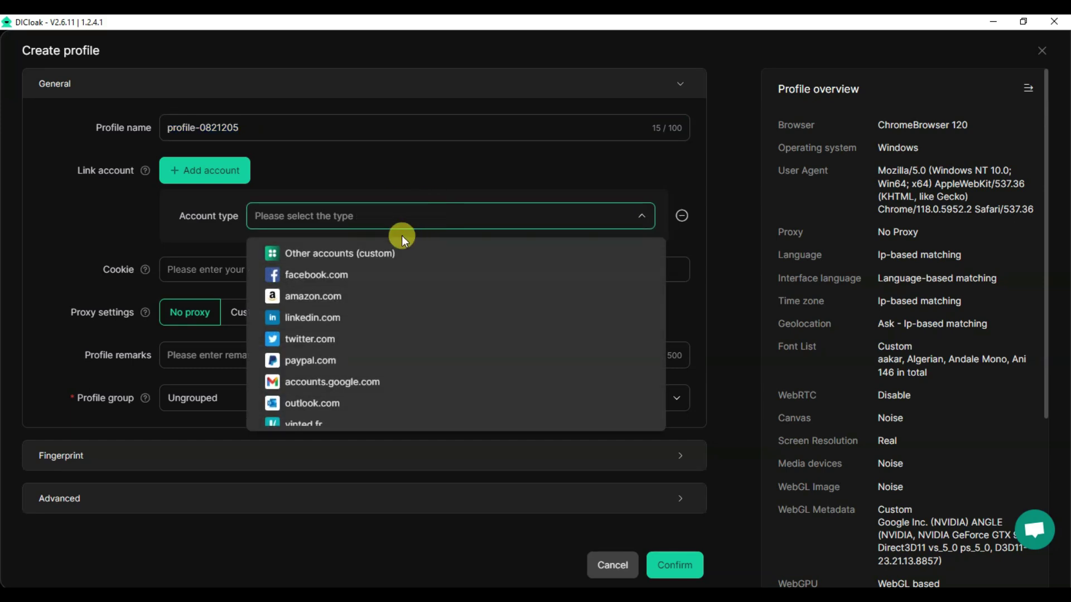
pyautogui.click(402, 250)
pyautogui.scroll(-3, 414, 193)
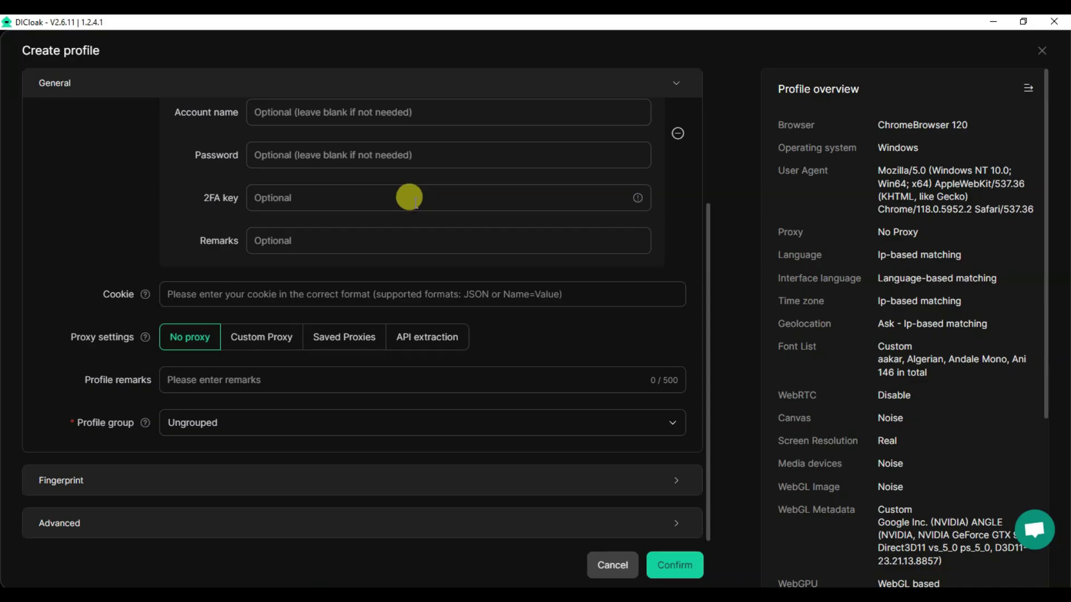
pyautogui.click(273, 337)
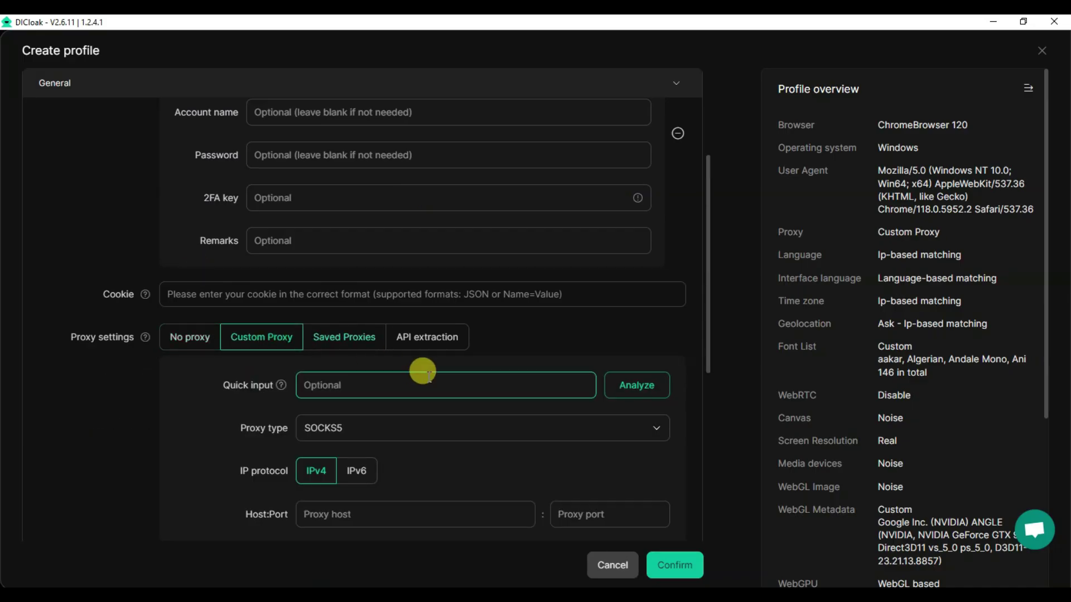
pyautogui.click(313, 485)
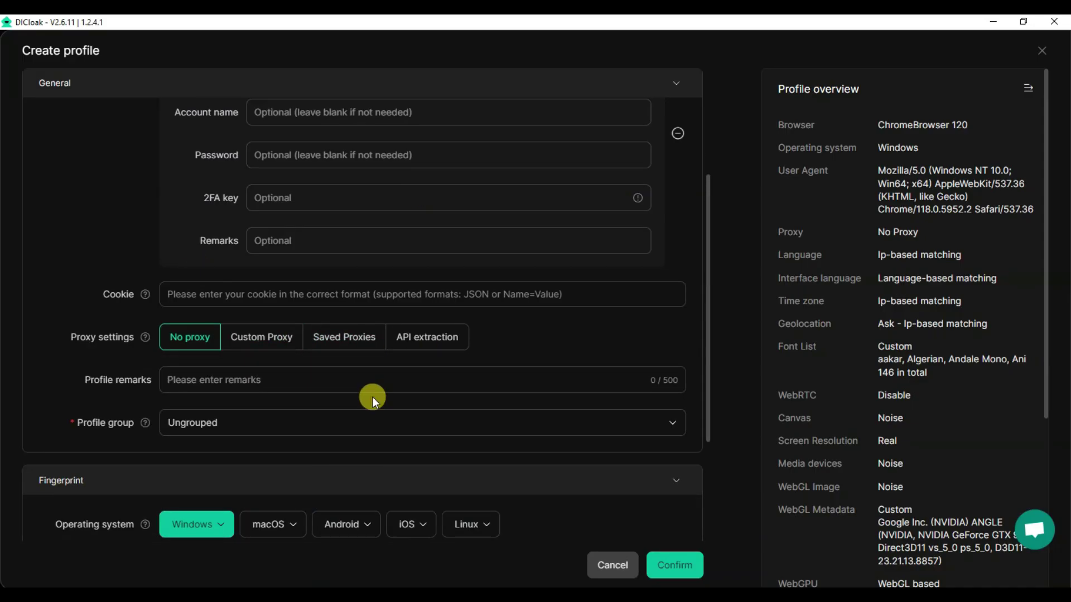
pyautogui.scroll(-3, 372, 396)
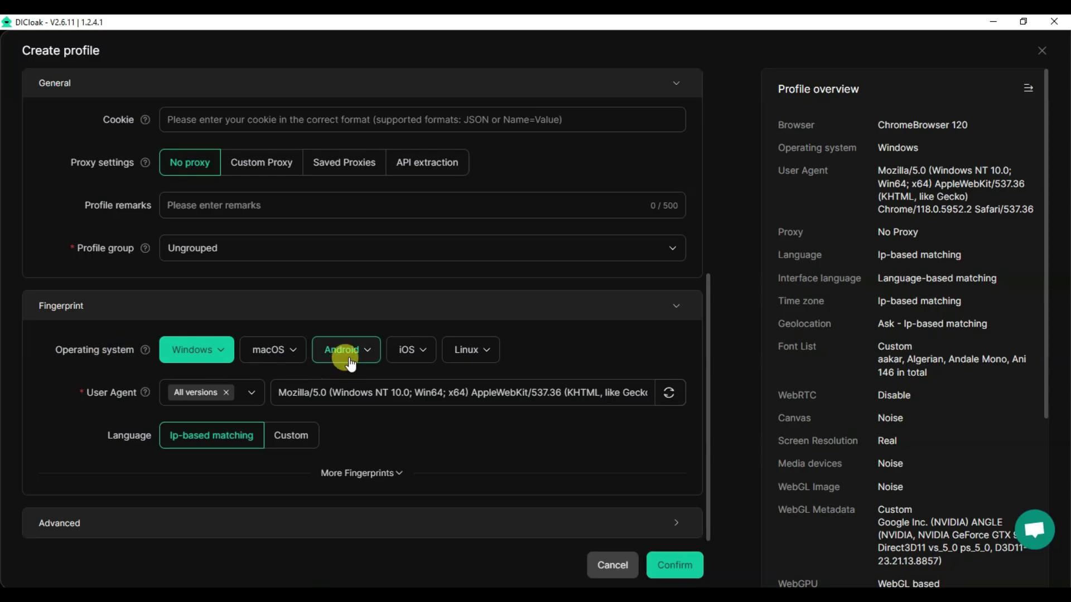
pyautogui.click(366, 355)
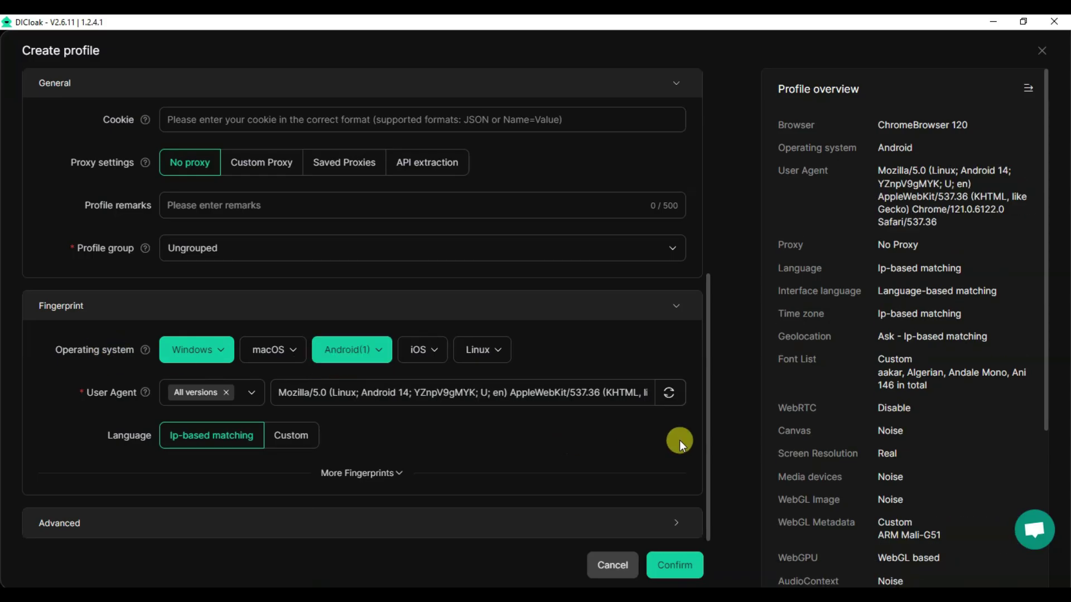
pyautogui.click(676, 568)
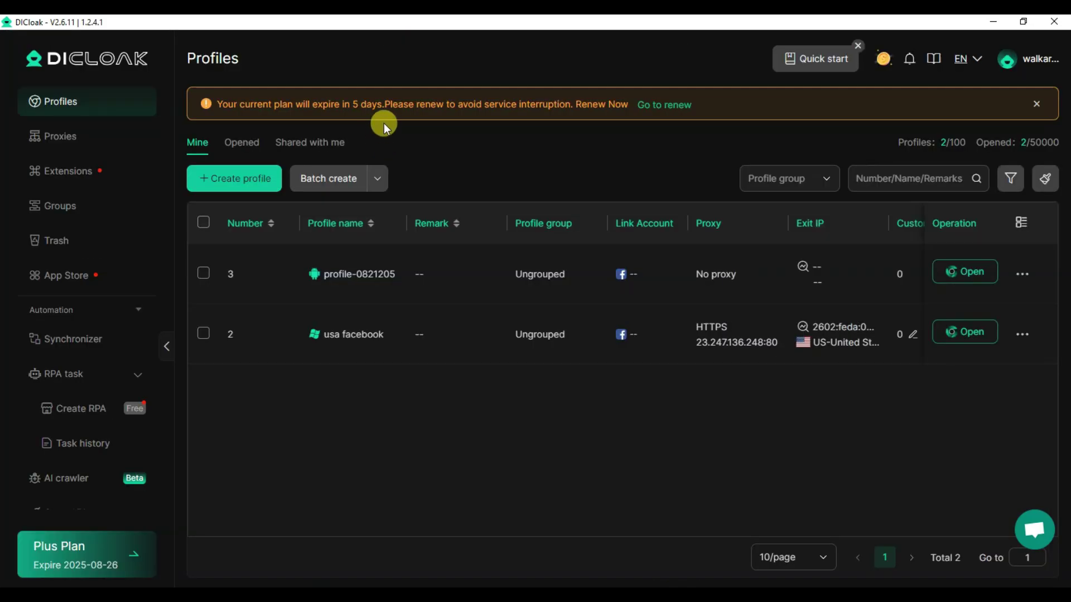
# - Start a batch creation of 5 profiles with the name 'test'
pyautogui.click(329, 179)
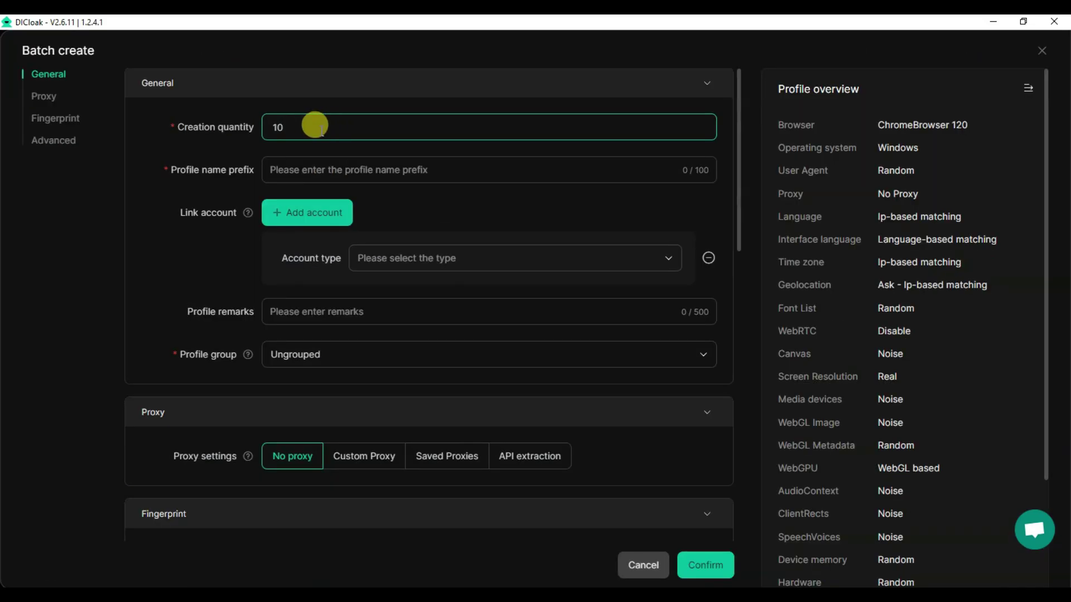
pyautogui.press('BackSpace')
pyautogui.press('BackSpace')
pyautogui.write('5')
pyautogui.press('Tab')
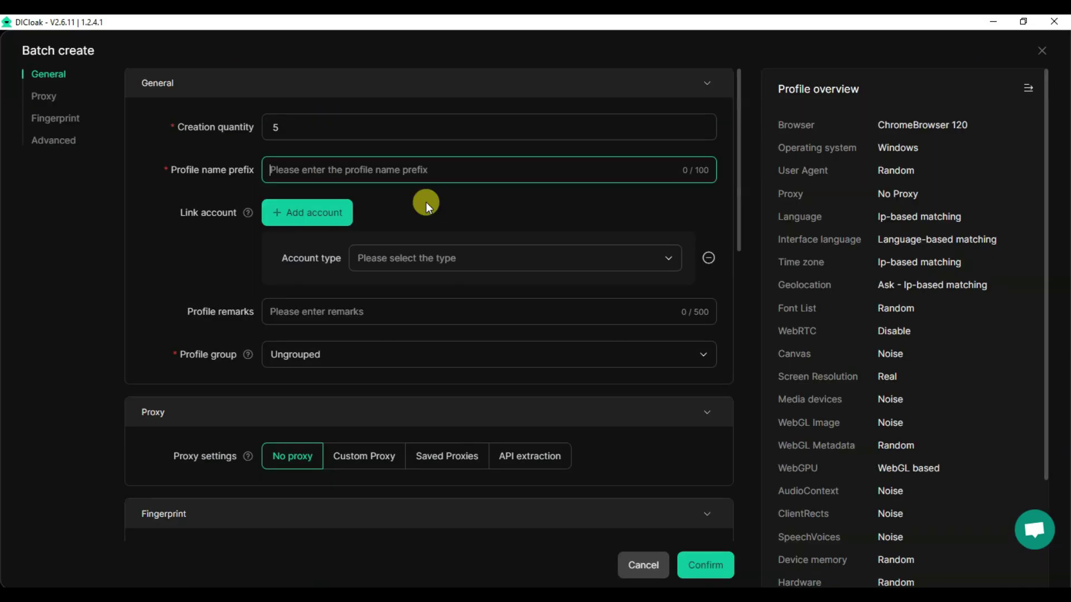
pyautogui.write('test')
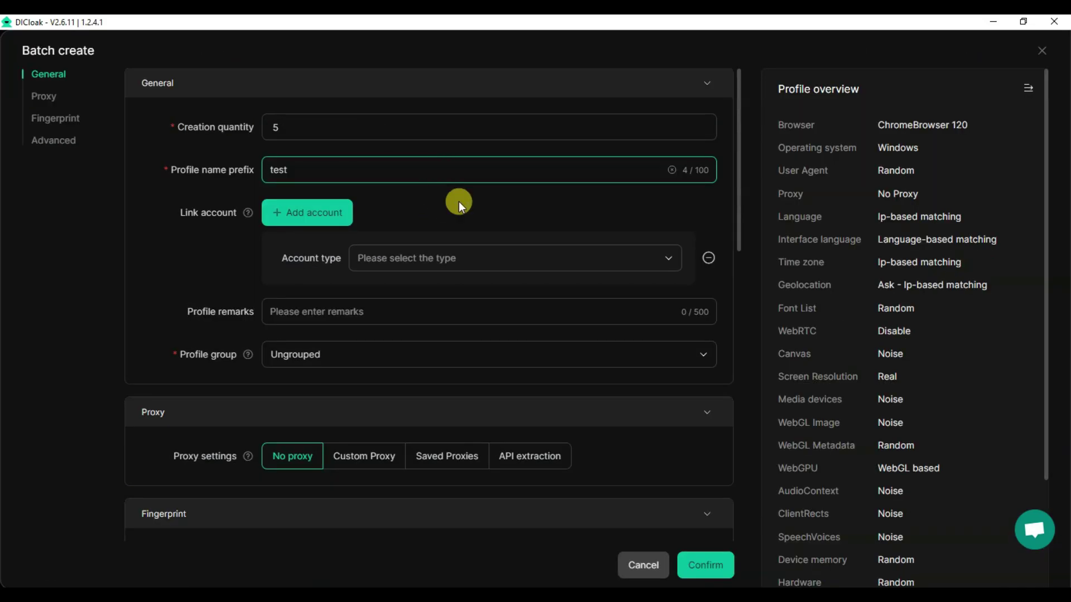
# - Browse the account type options for the batch profiles
pyautogui.click(560, 251)
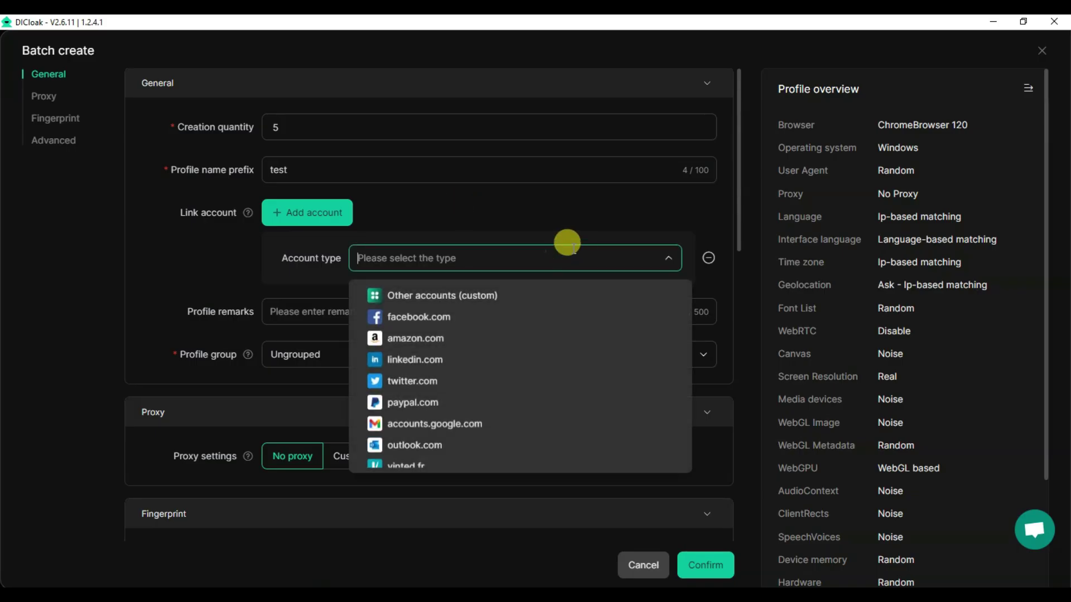
pyautogui.scroll(-3, 283, 287)
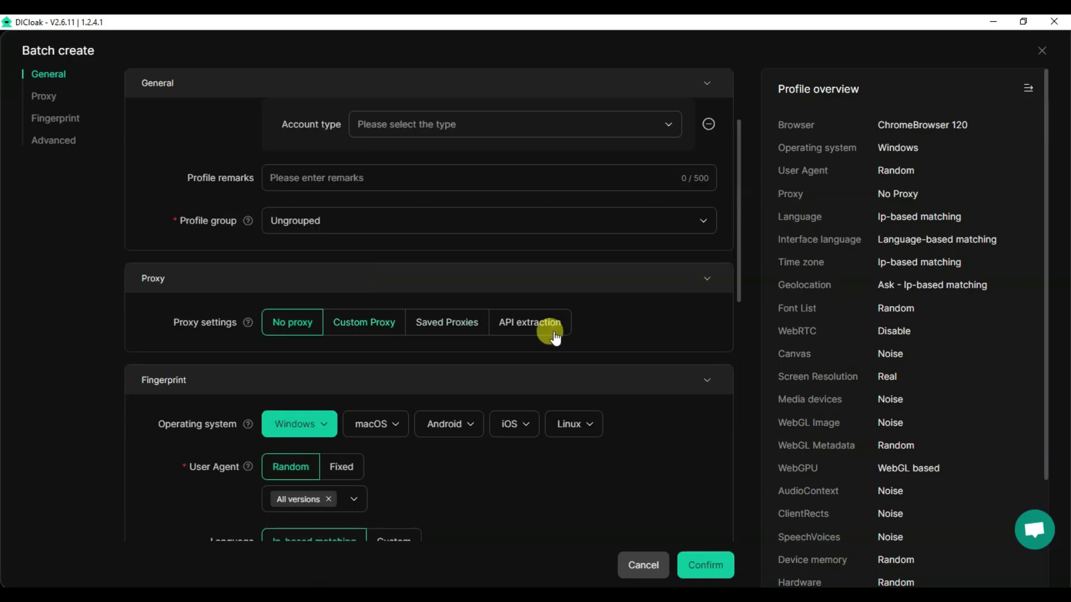
pyautogui.scroll(-2, 530, 363)
pyautogui.scroll(-1, 357, 352)
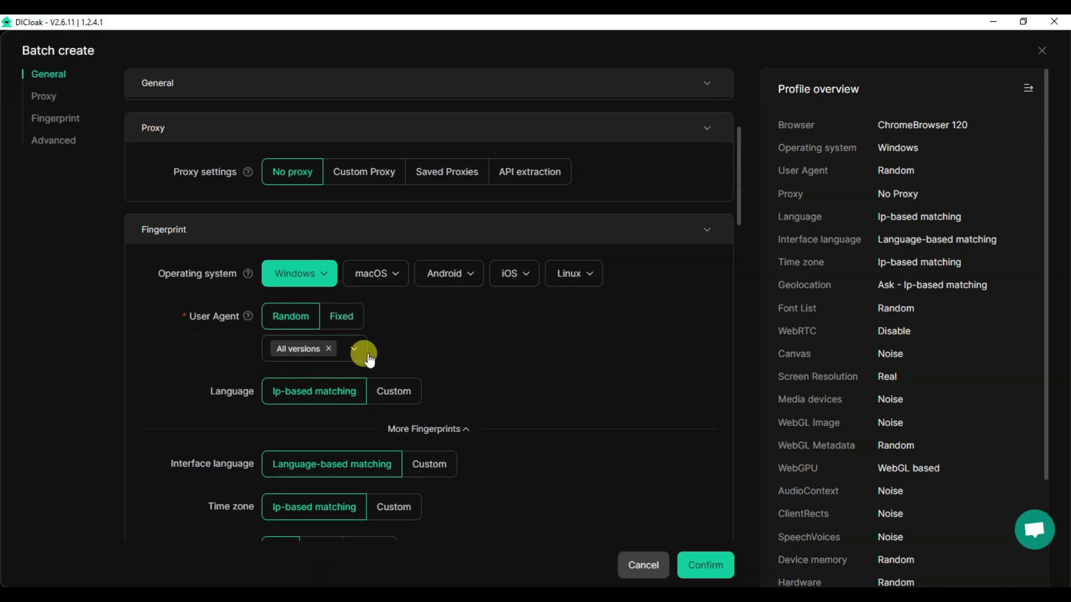
pyautogui.scroll(1, 491, 315)
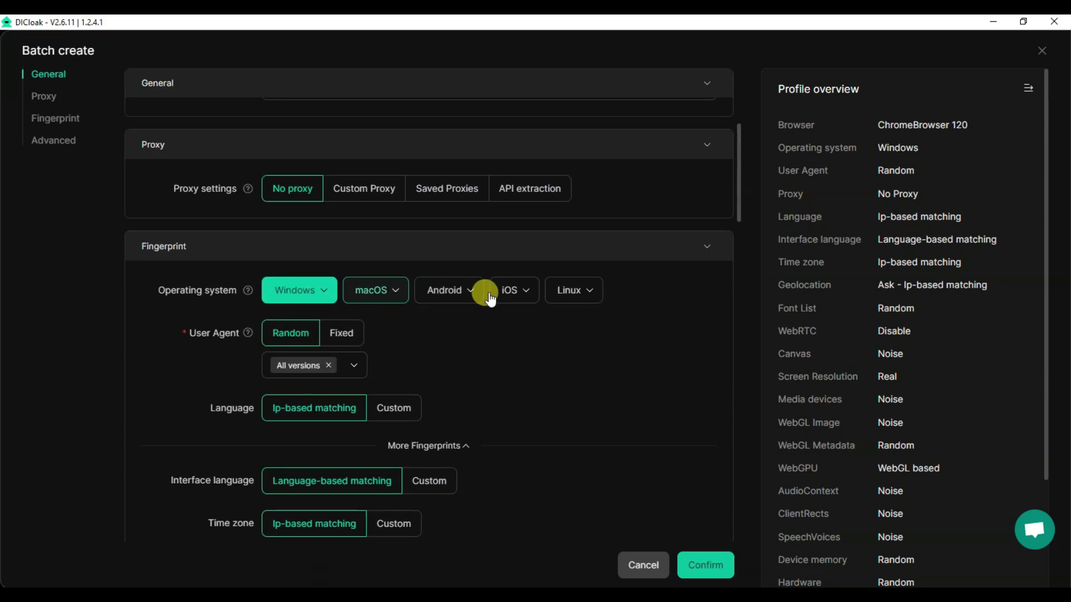
pyautogui.scroll(-2, 475, 376)
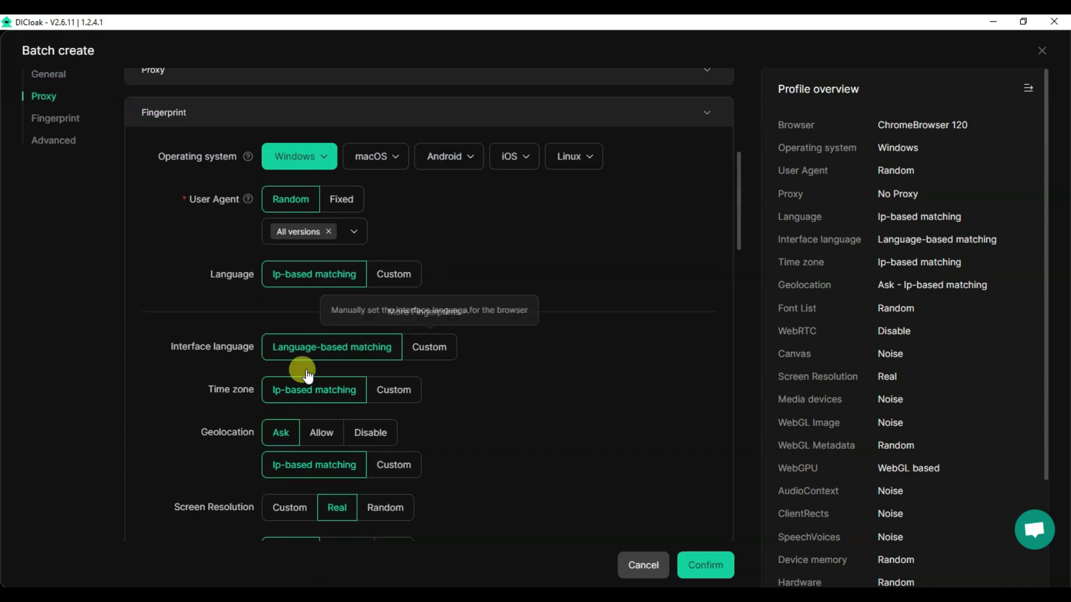
pyautogui.scroll(-2, 485, 357)
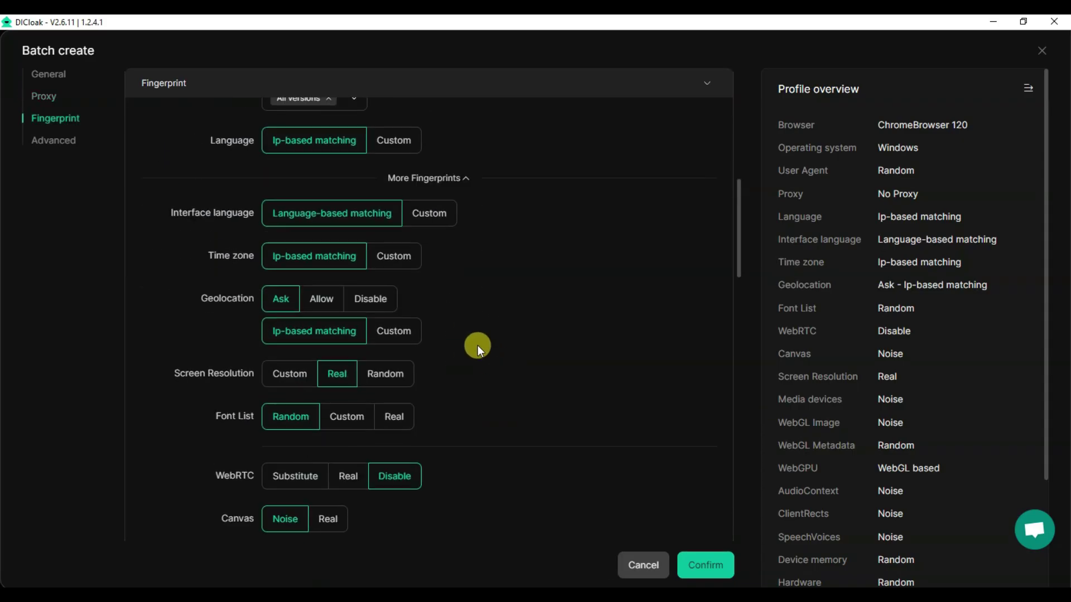
pyautogui.scroll(1, 334, 321)
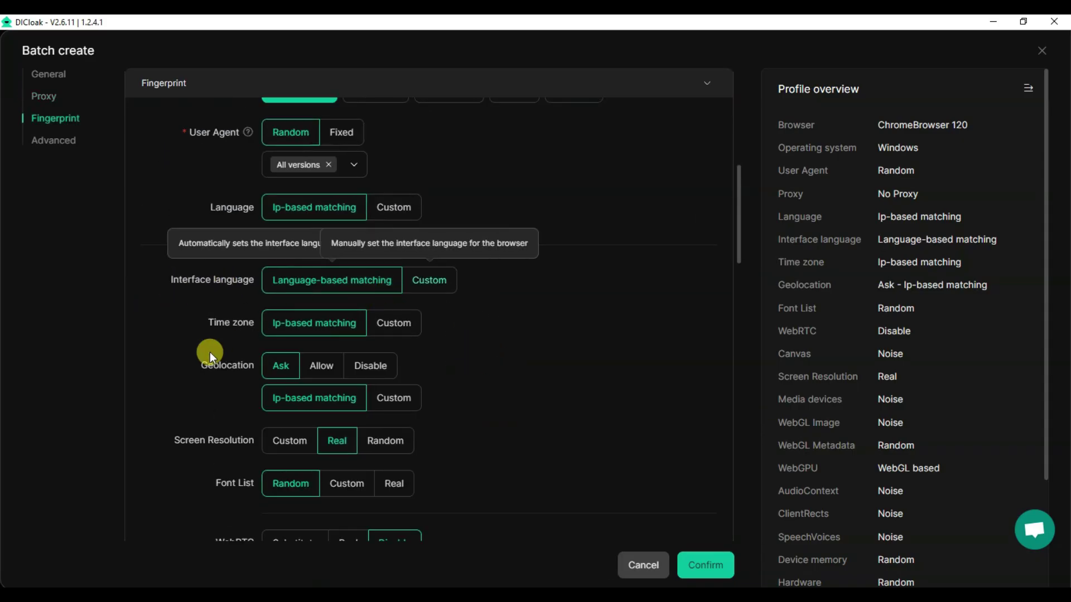
# - Review the Advanced section settings of the batch, keeping the defaults
pyautogui.moveTo(198, 368); pyautogui.dragTo(243, 376)
pyautogui.scroll(-3, 243, 376)
pyautogui.moveTo(174, 239); pyautogui.dragTo(251, 245)
pyautogui.moveTo(212, 289); pyautogui.dragTo(230, 290)
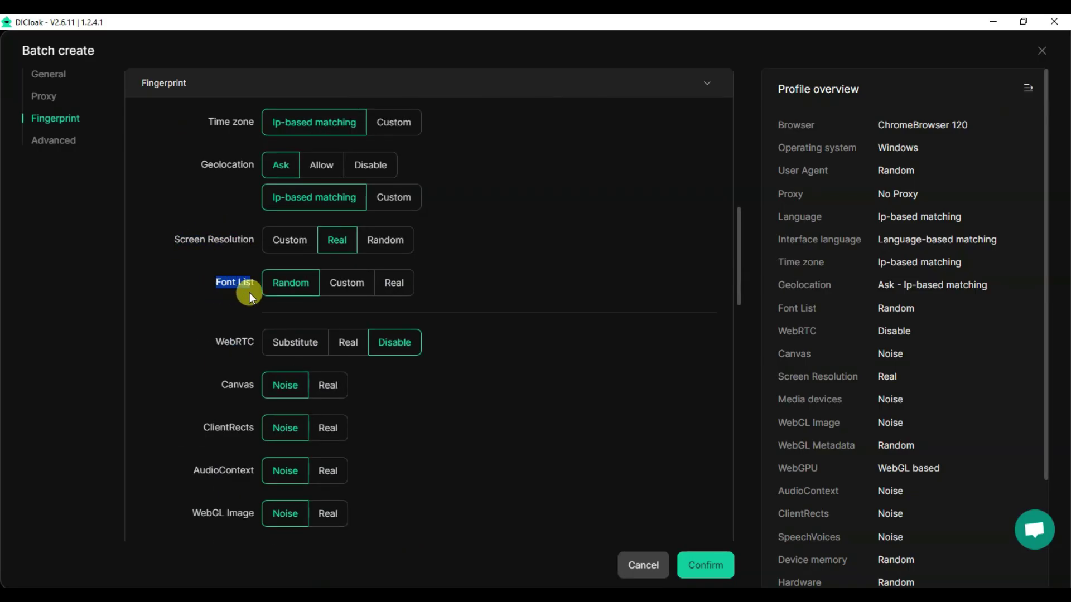
pyautogui.click(226, 348)
pyautogui.scroll(-2, 240, 362)
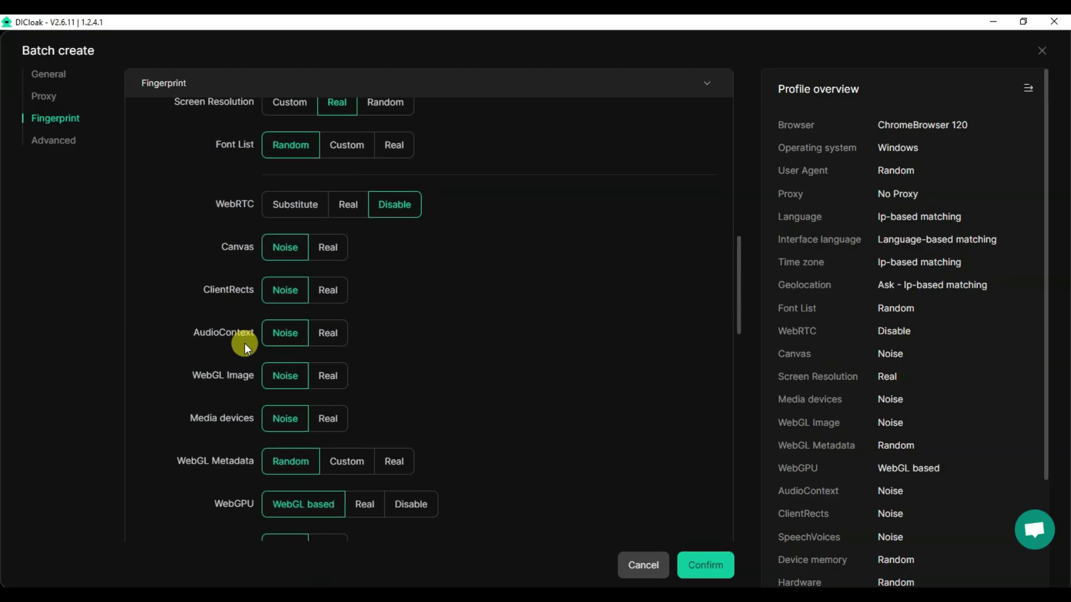
pyautogui.scroll(-5, 244, 343)
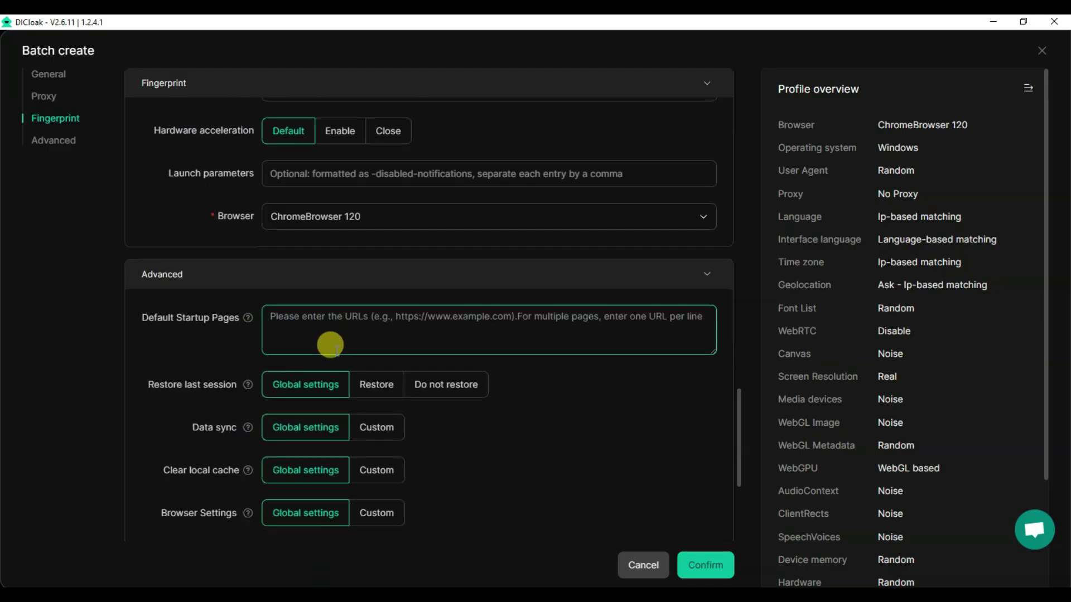
pyautogui.scroll(-4, 330, 345)
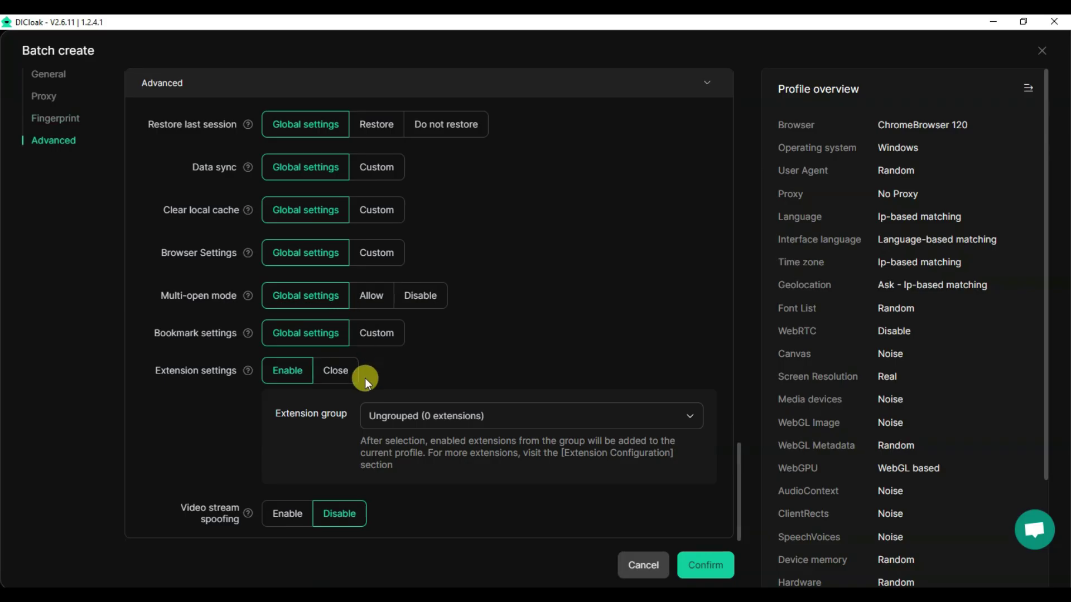
pyautogui.scroll(1, 335, 335)
pyautogui.moveTo(140, 194); pyautogui.dragTo(230, 195)
pyautogui.click(193, 239)
pyautogui.click(163, 282)
pyautogui.moveTo(162, 326); pyautogui.dragTo(231, 324)
pyautogui.moveTo(161, 367); pyautogui.dragTo(231, 373)
# - Check the Profile overview summary and confirm creating the test profiles
pyautogui.click(848, 146)
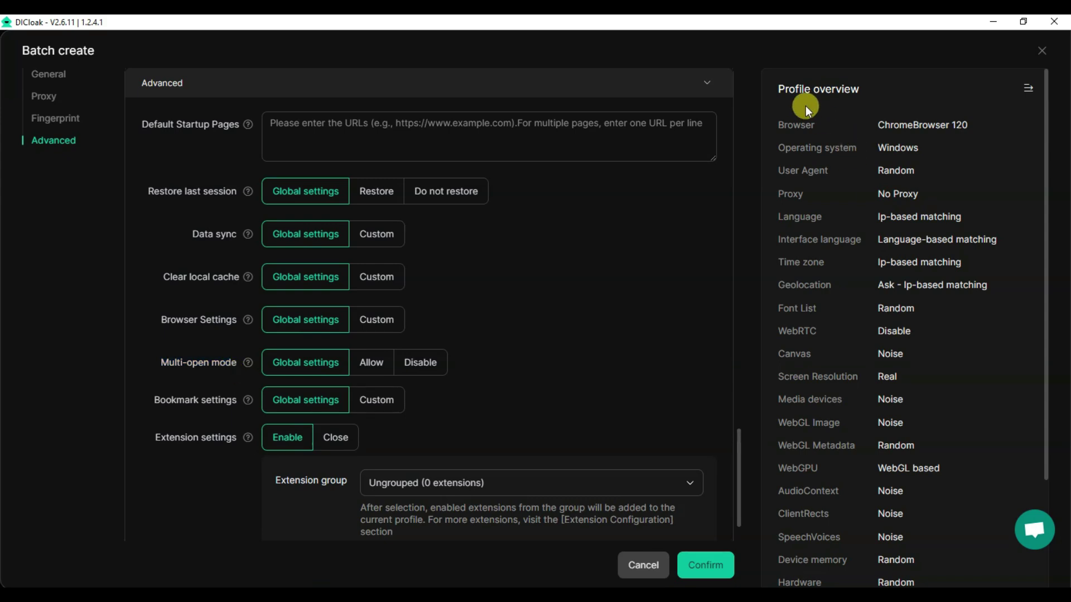
pyautogui.moveTo(775, 83); pyautogui.dragTo(866, 88)
pyautogui.click(874, 202)
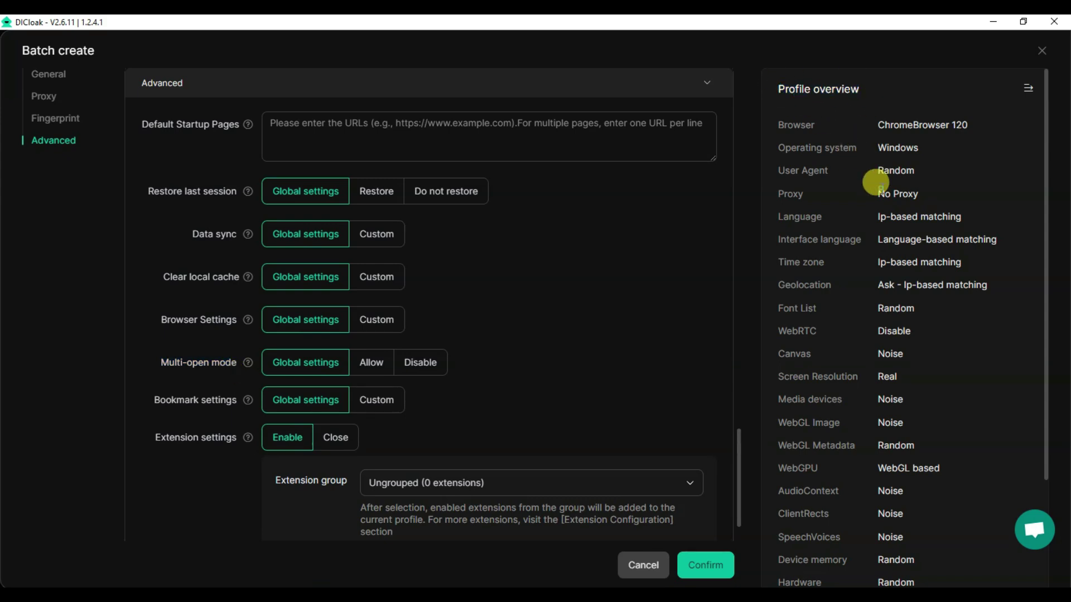
pyautogui.scroll(-3, 870, 279)
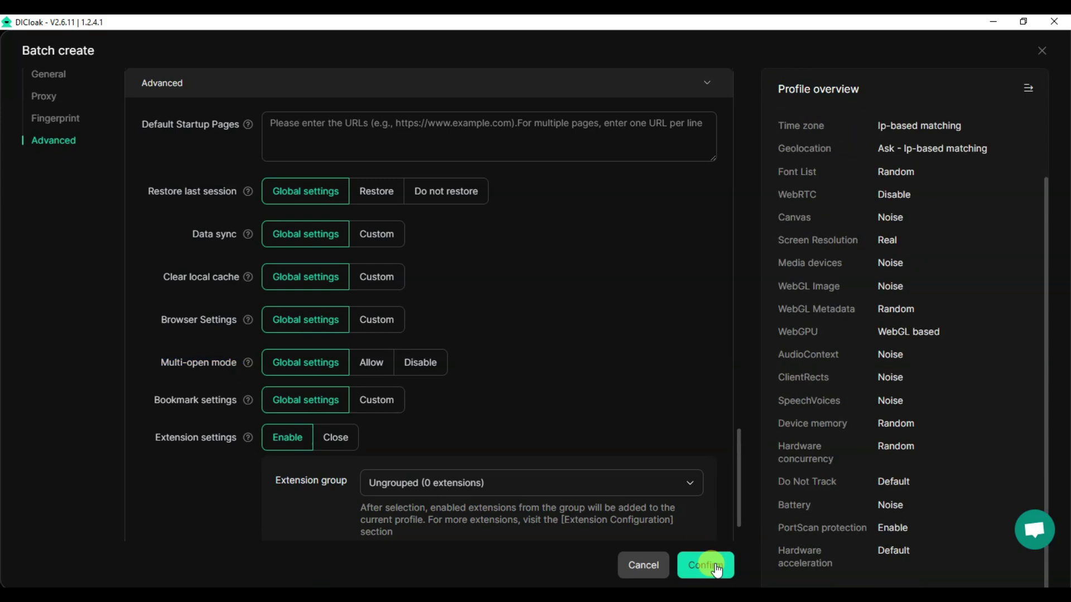
pyautogui.click(715, 566)
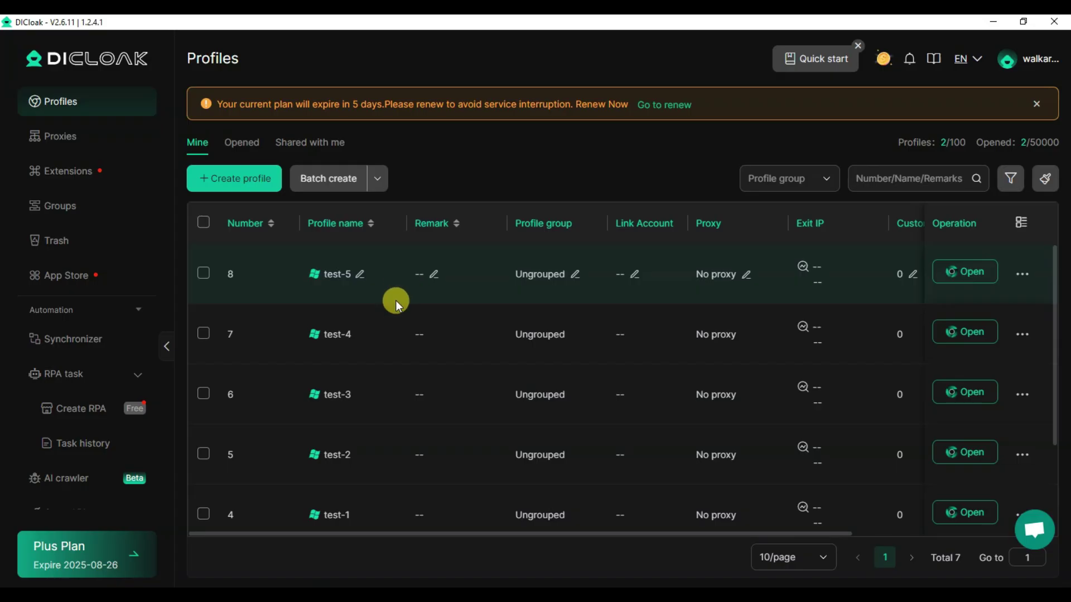
# - Scroll the Profiles table and open test-5's name editor, closing it unchanged
pyautogui.scroll(-2, 396, 335)
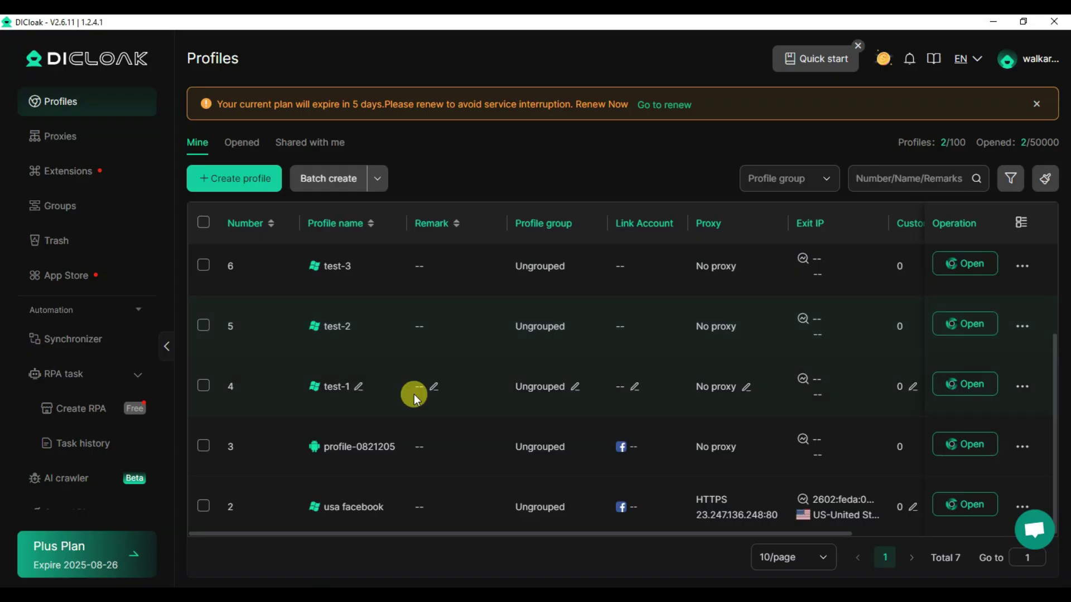
pyautogui.scroll(2, 415, 396)
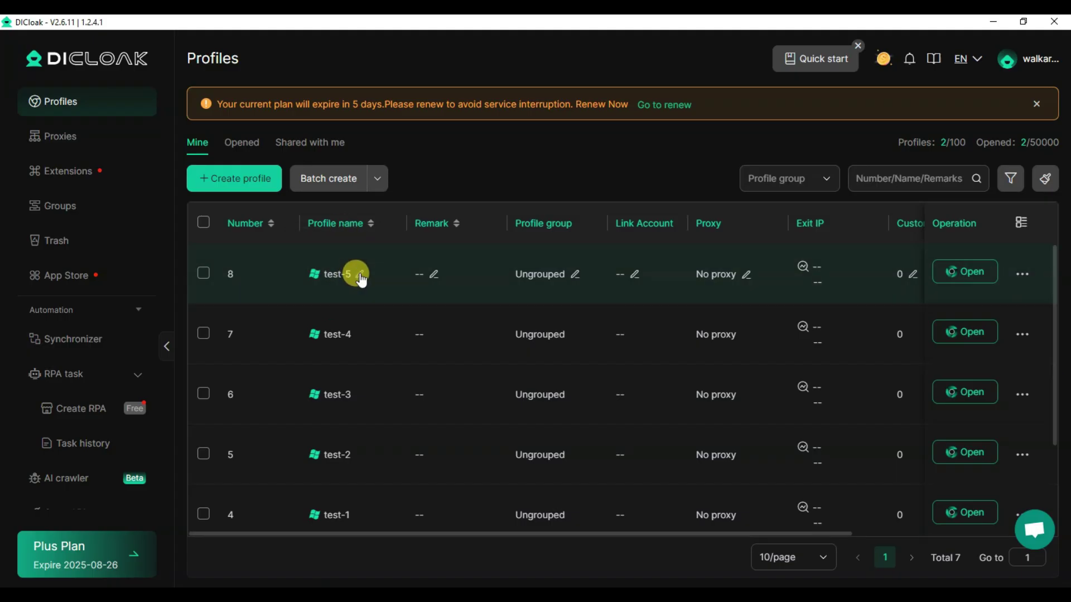
pyautogui.click(381, 268)
pyautogui.click(497, 304)
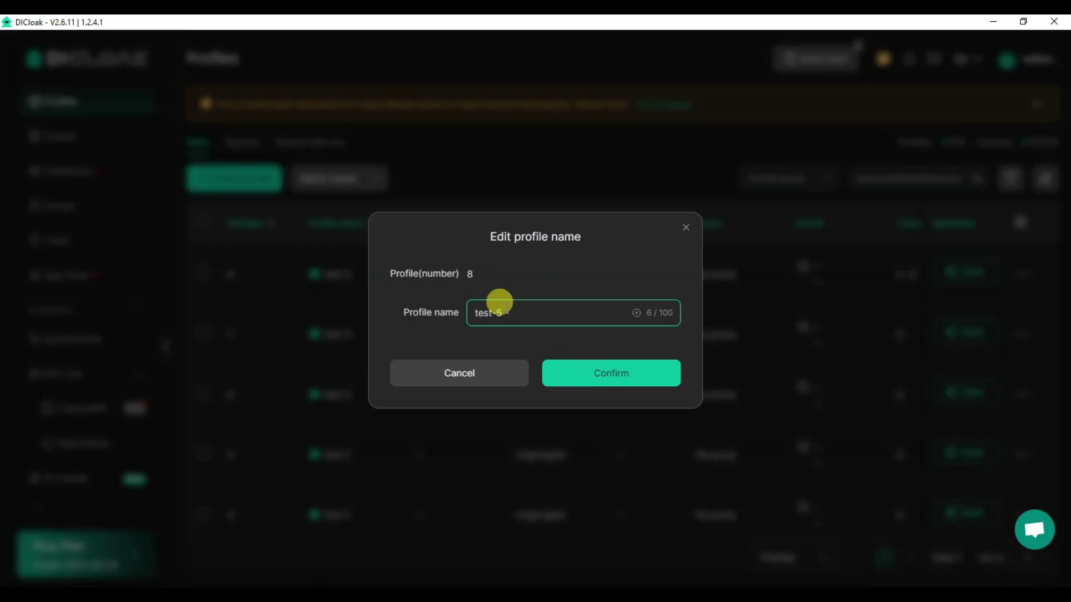
pyautogui.moveTo(514, 308); pyautogui.dragTo(466, 311)
pyautogui.press('Escape')
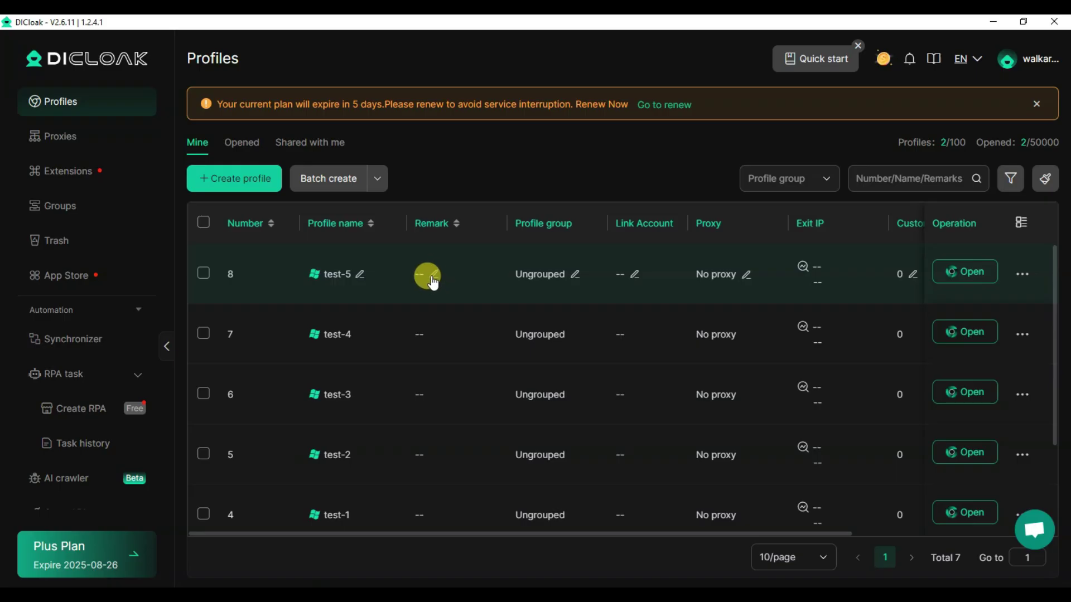
# - Open test-5's remark editor and close it without changes
pyautogui.click(433, 276)
pyautogui.click(506, 306)
pyautogui.press('Escape')
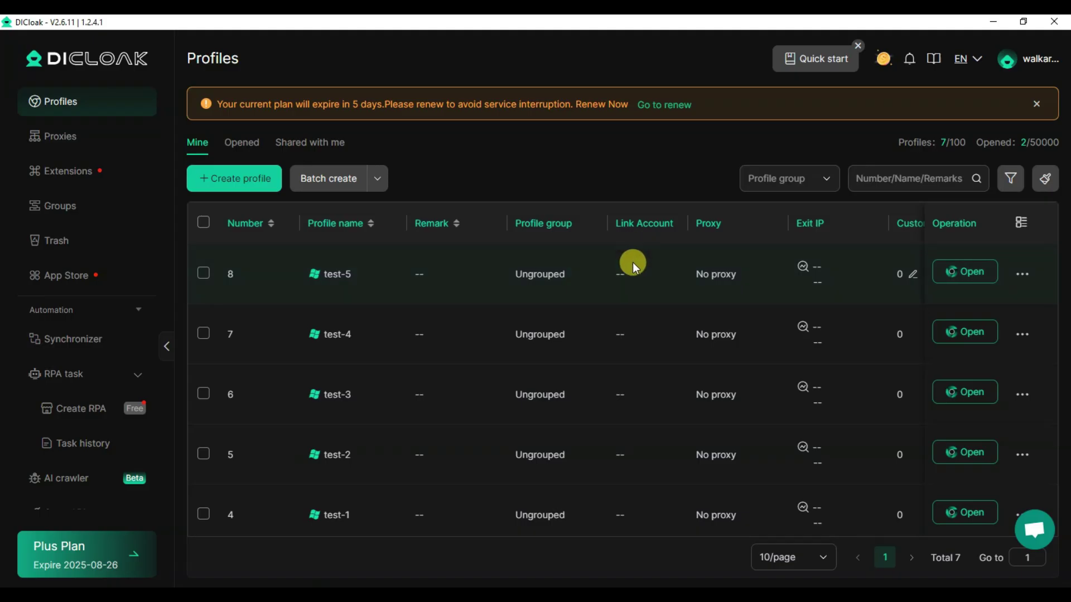
# - Open test-5's proxy settings, try Custom and Saved Proxies, then choose API extraction
pyautogui.click(746, 273)
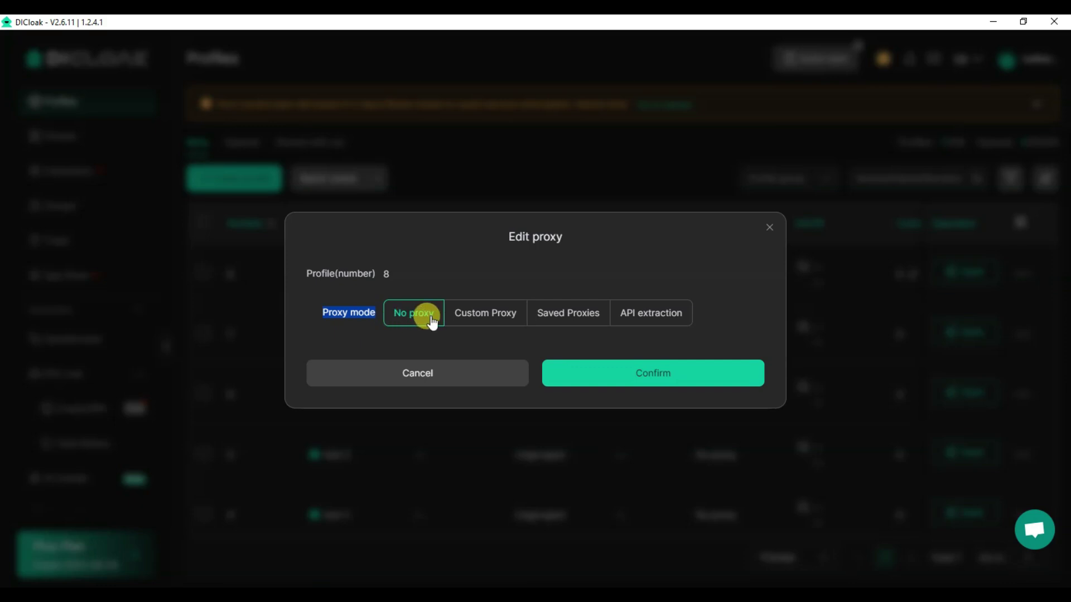
pyautogui.click(493, 313)
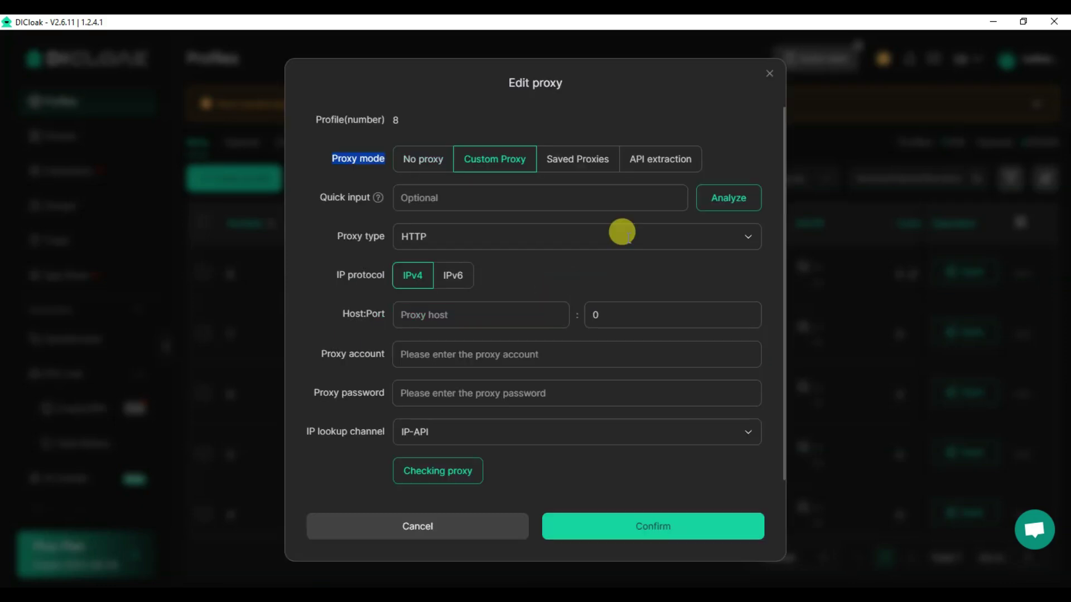
pyautogui.click(591, 160)
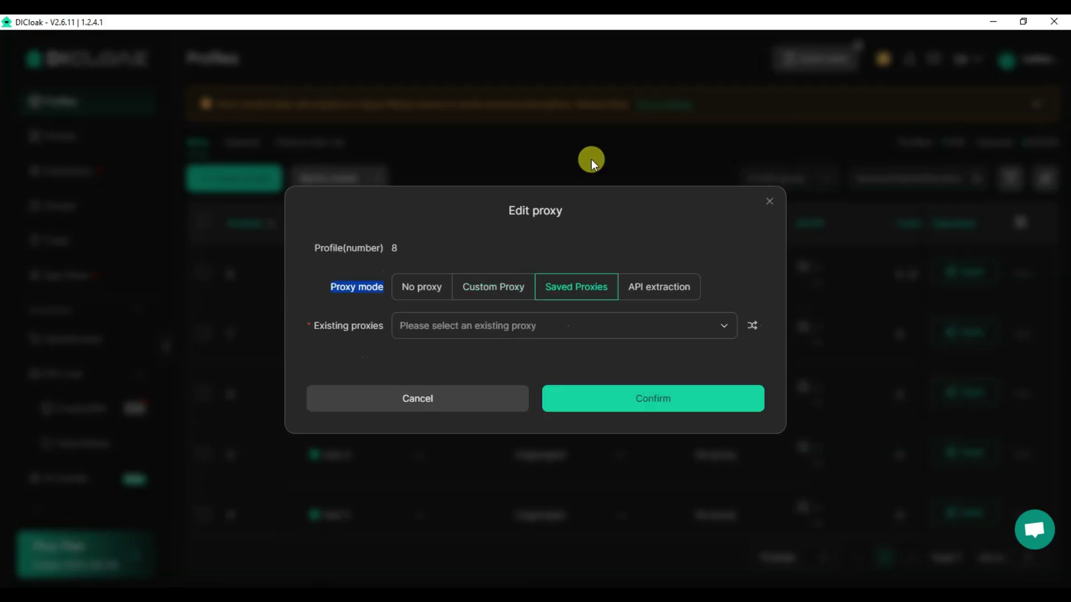
pyautogui.click(679, 288)
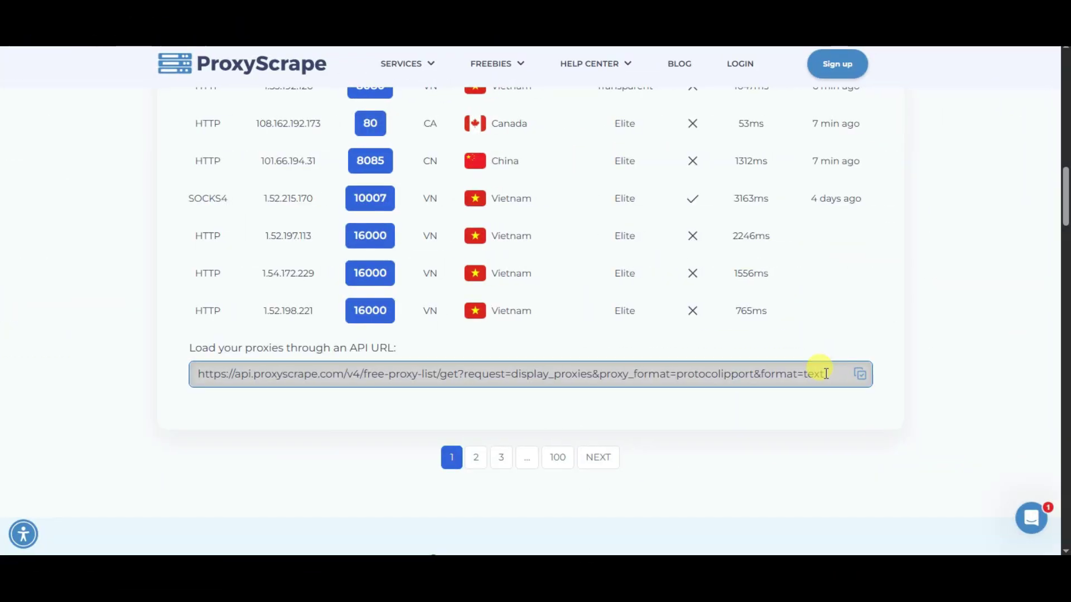
pyautogui.moveTo(825, 370); pyautogui.dragTo(143, 375)
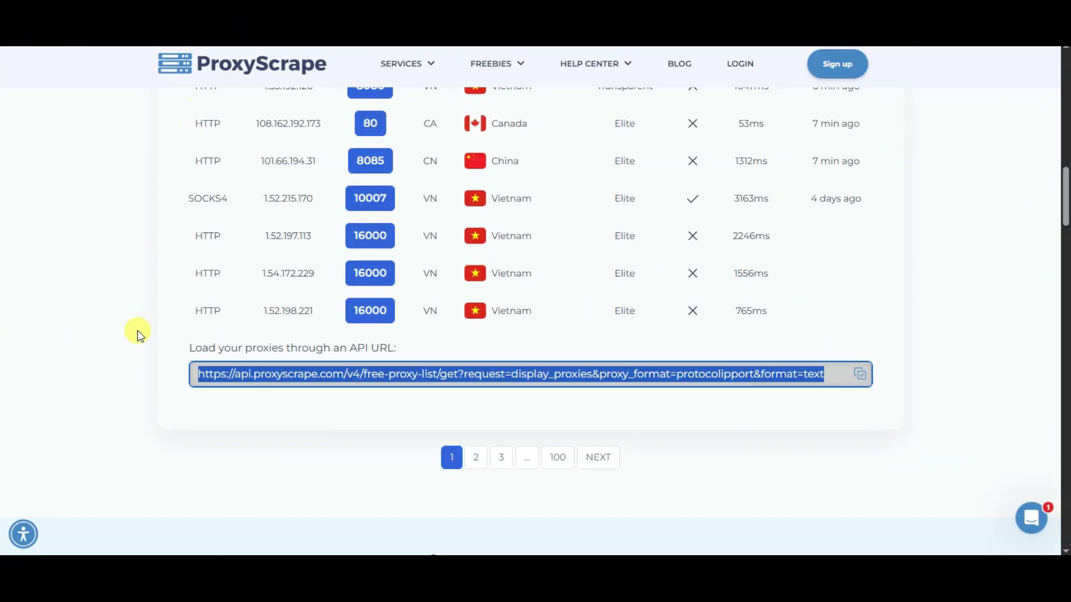
# - Select and copy the full ProxyScrape 'Load your proxies through an API URL' text
pyautogui.click(128, 351)
pyautogui.moveTo(209, 379); pyautogui.dragTo(443, 375)
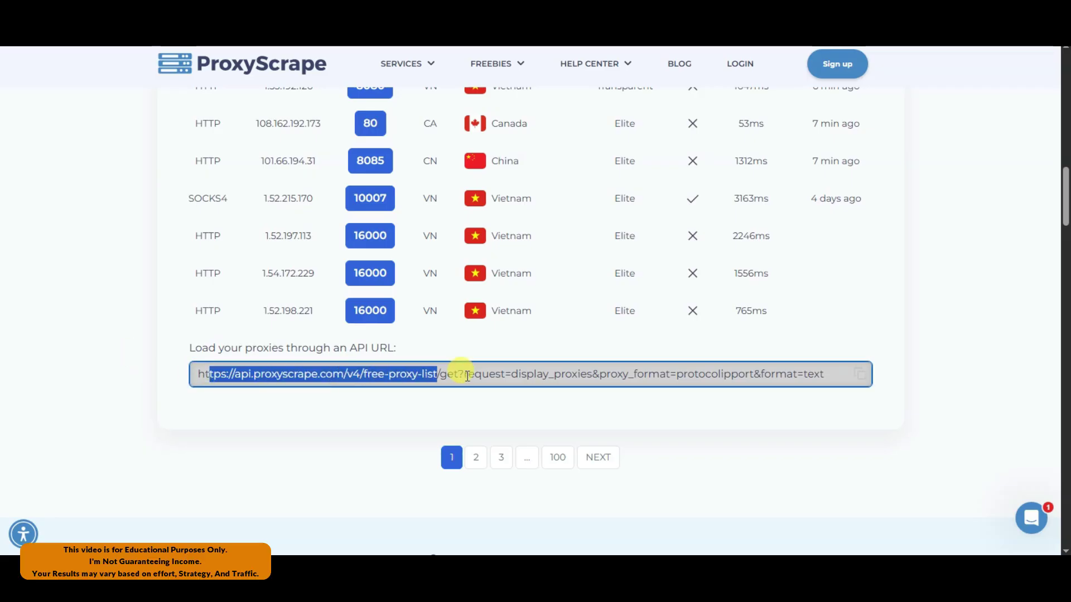
pyautogui.moveTo(829, 375); pyautogui.dragTo(152, 382)
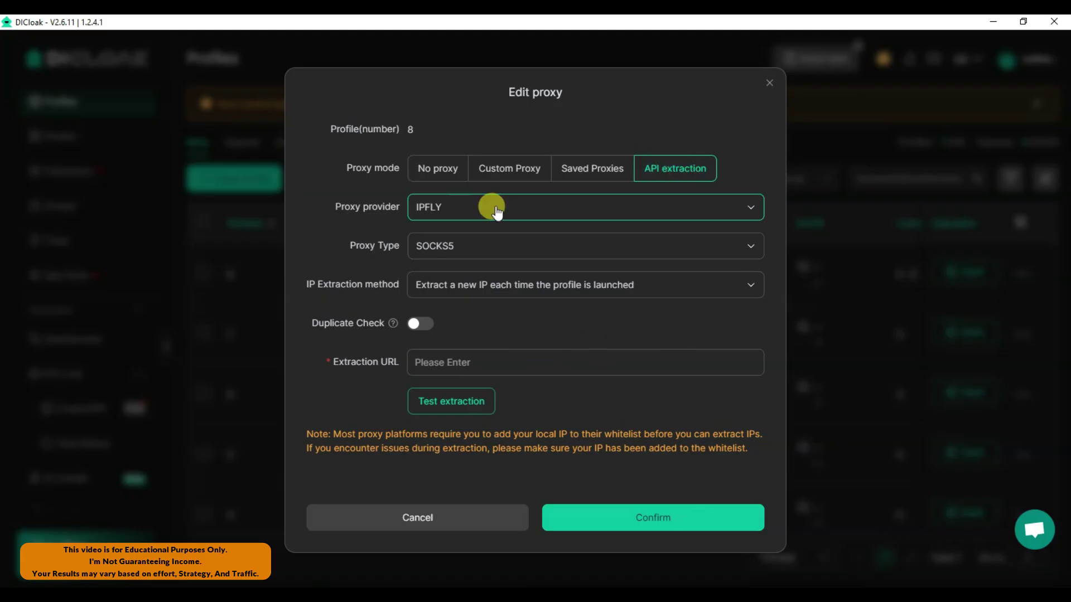
# - Set General provider and HTTP type, paste the ProxyScrape URL, test extraction and save
pyautogui.click(524, 211)
pyautogui.click(491, 309)
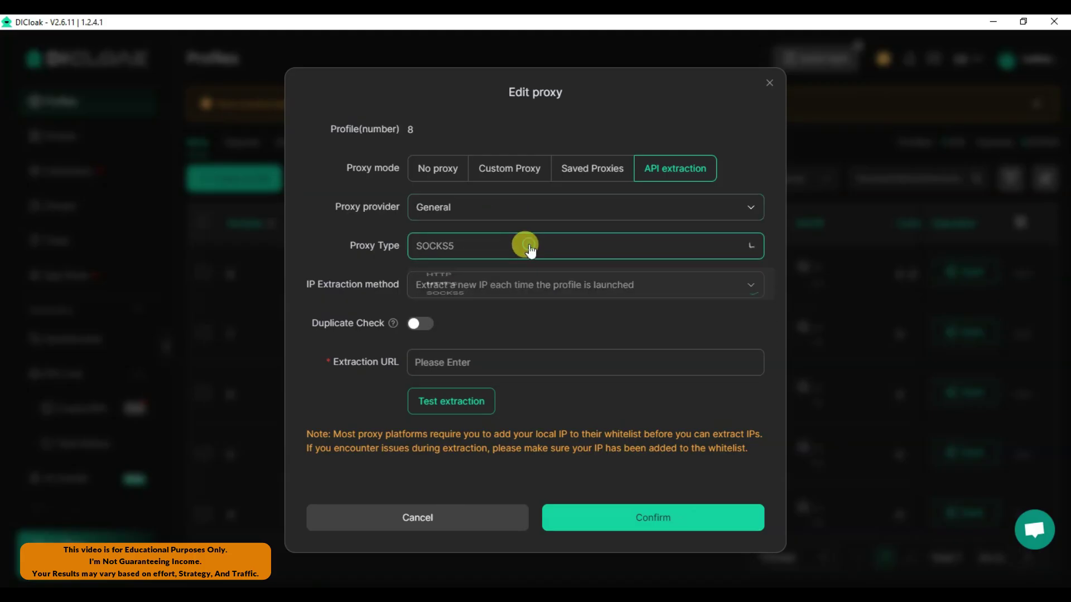
pyautogui.click(522, 245)
pyautogui.click(484, 281)
pyautogui.click(468, 364)
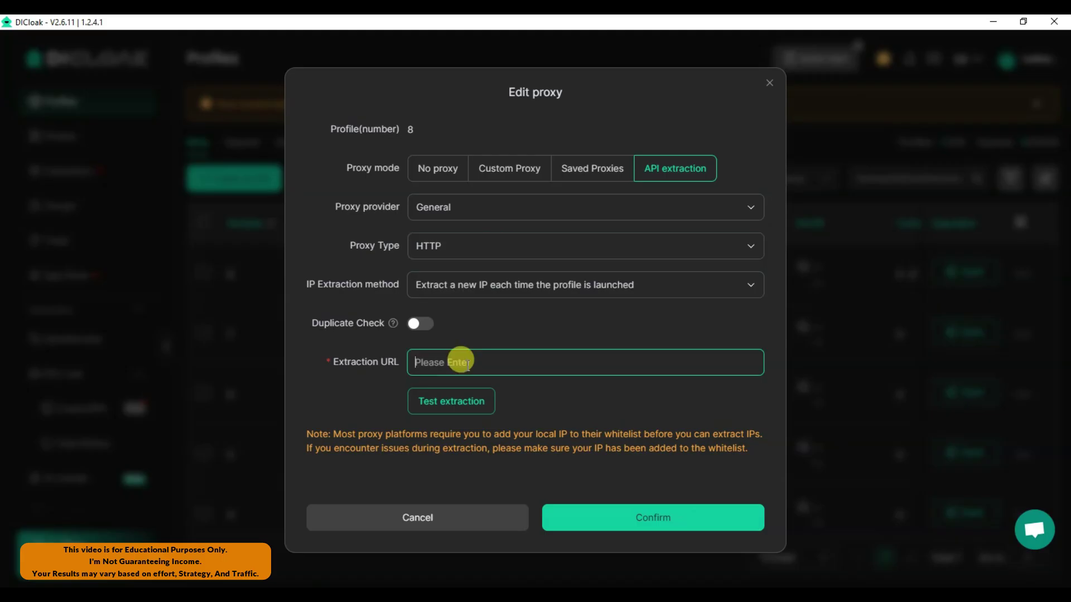
pyautogui.hotkey('ctrl', 'v')
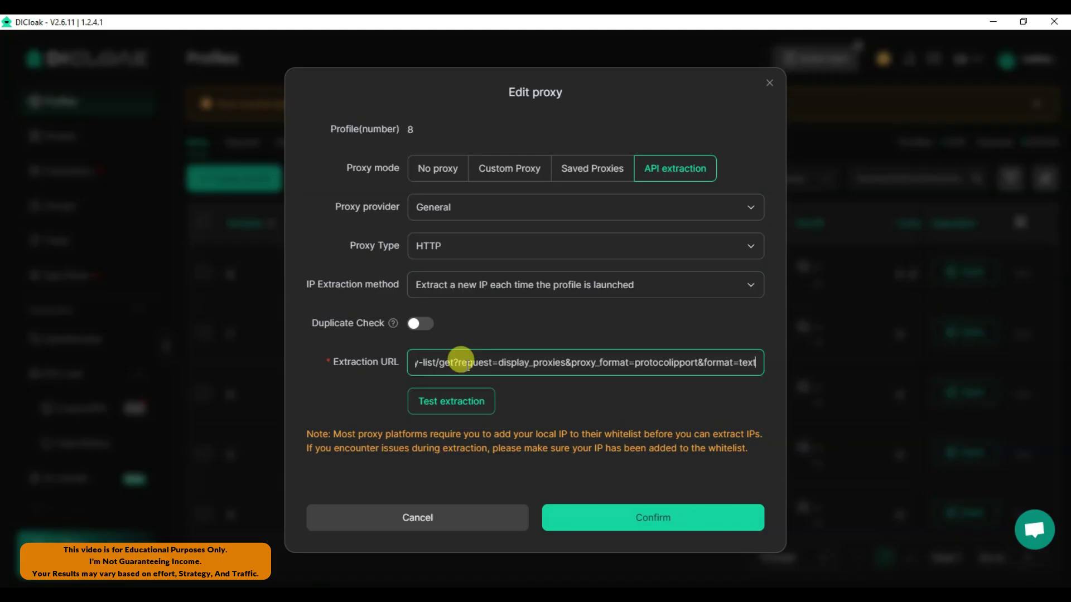
pyautogui.click(459, 406)
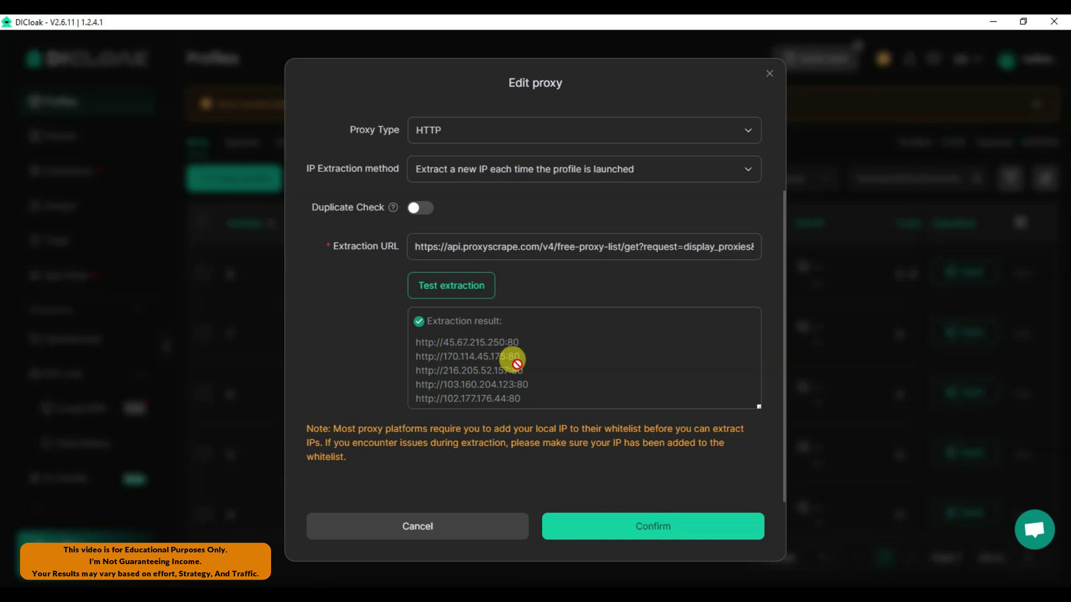
pyautogui.click(651, 528)
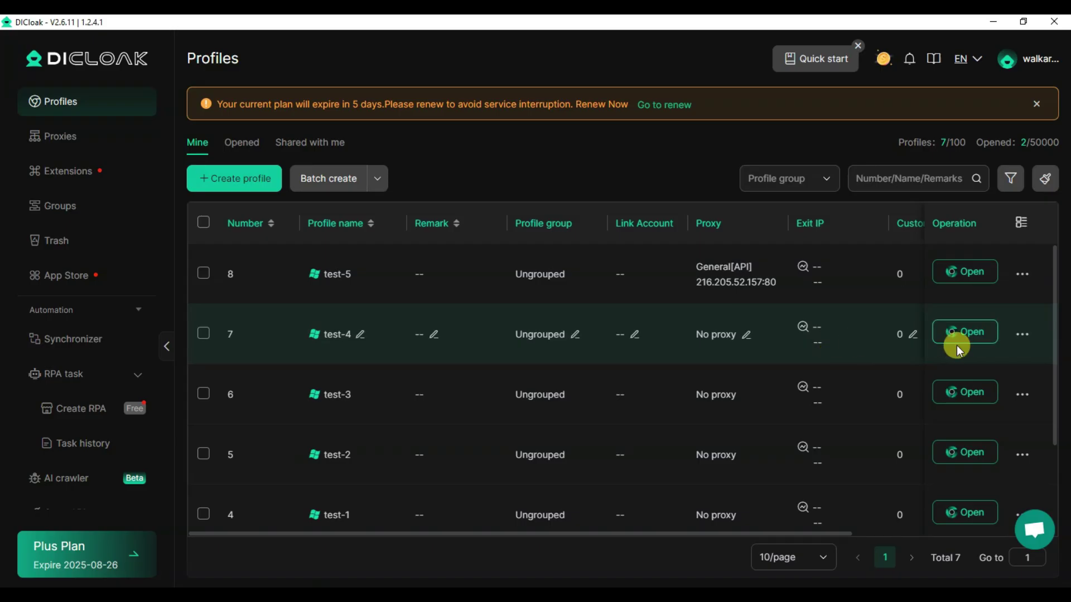
# - Delete profile test-4, then select all six remaining profiles
pyautogui.click(1023, 334)
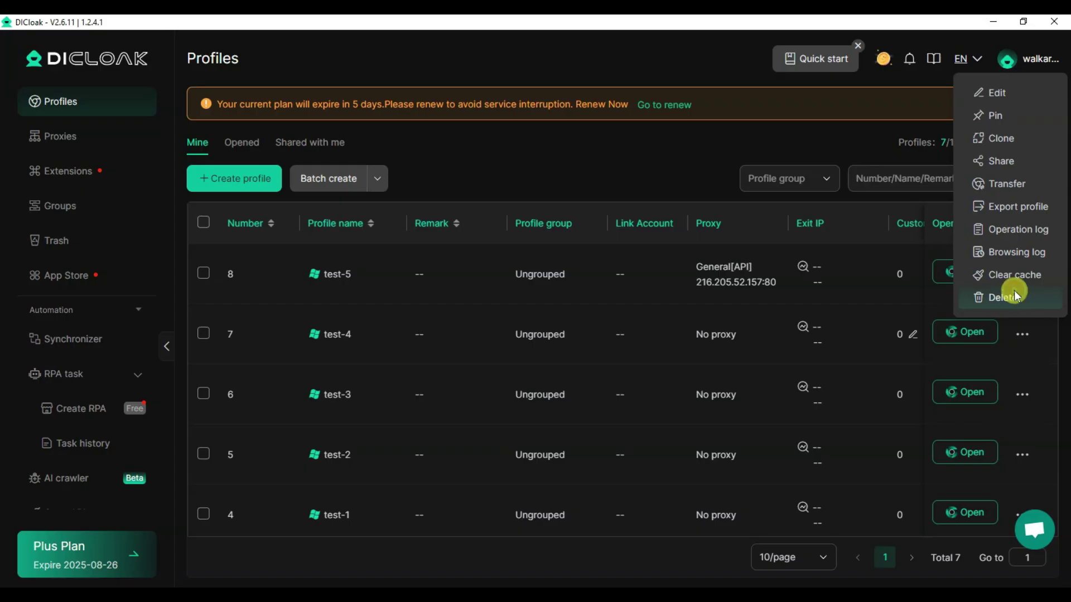
pyautogui.click(1015, 296)
pyautogui.click(630, 361)
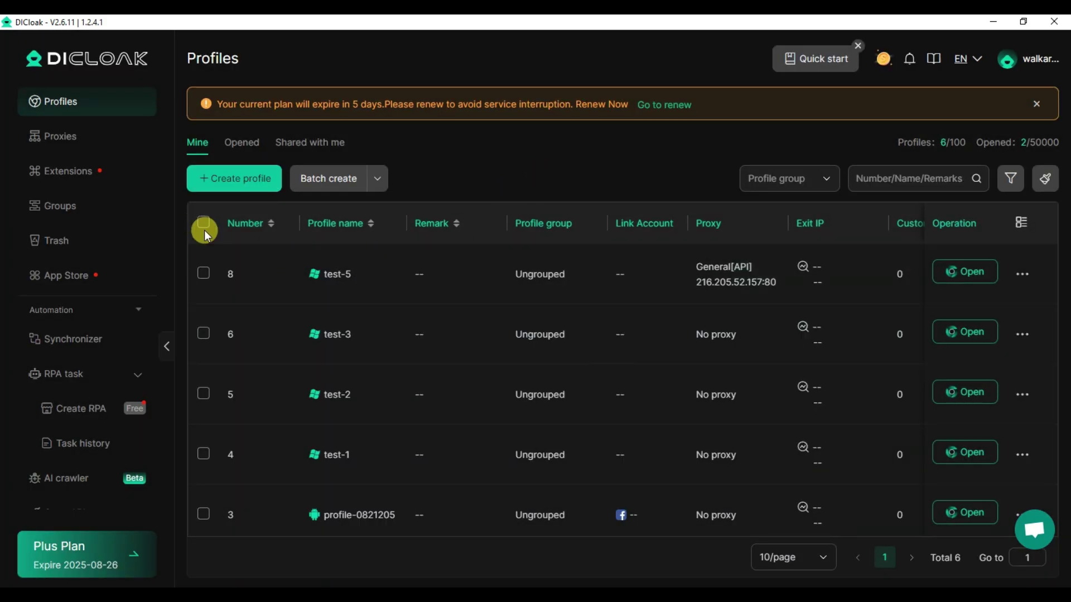
pyautogui.click(203, 223)
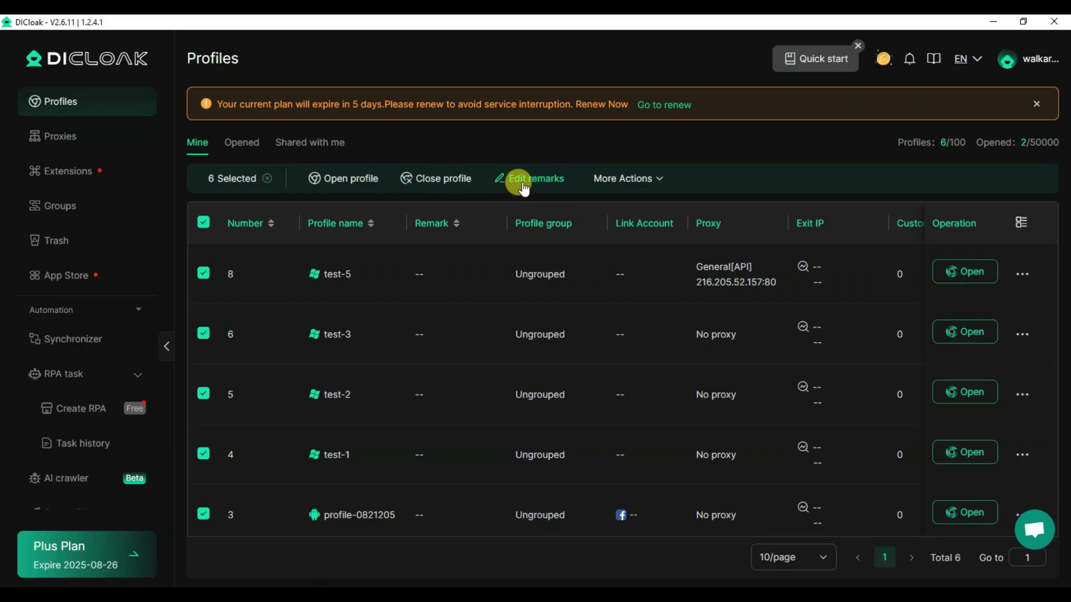
# - Show the More Actions menu for the six selected profiles, revealing the Edit profile and Export profile submenus
pyautogui.click(661, 184)
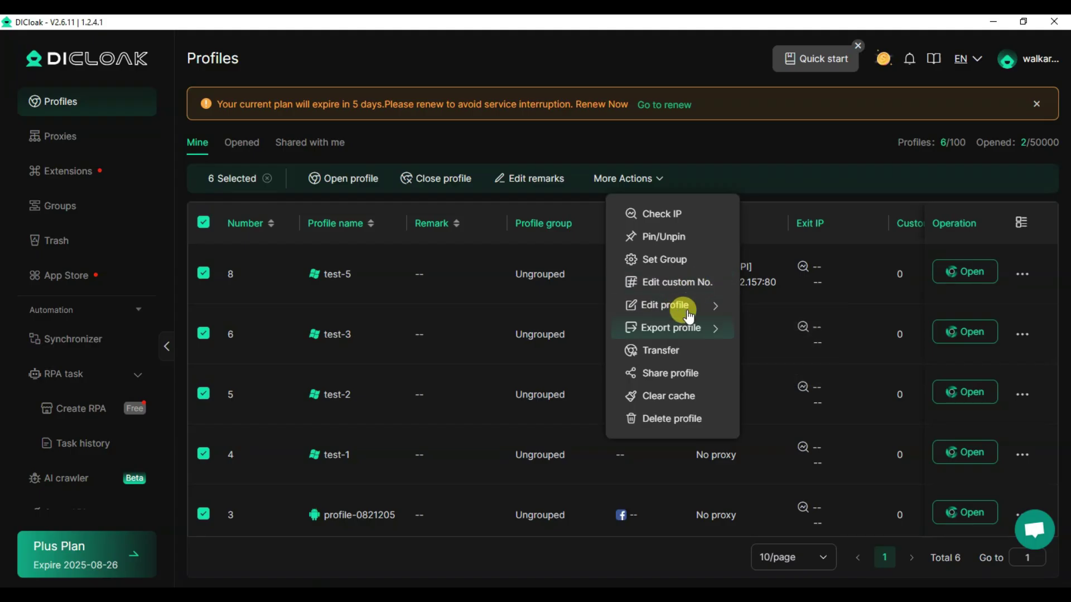
pyautogui.moveTo(700, 308)
pyautogui.moveTo(706, 338)
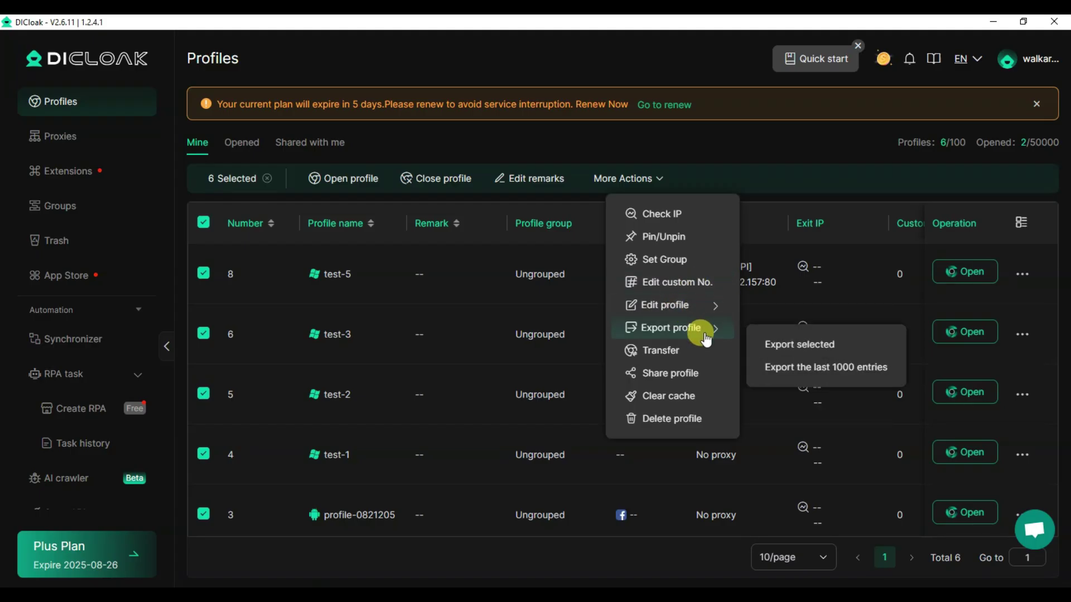
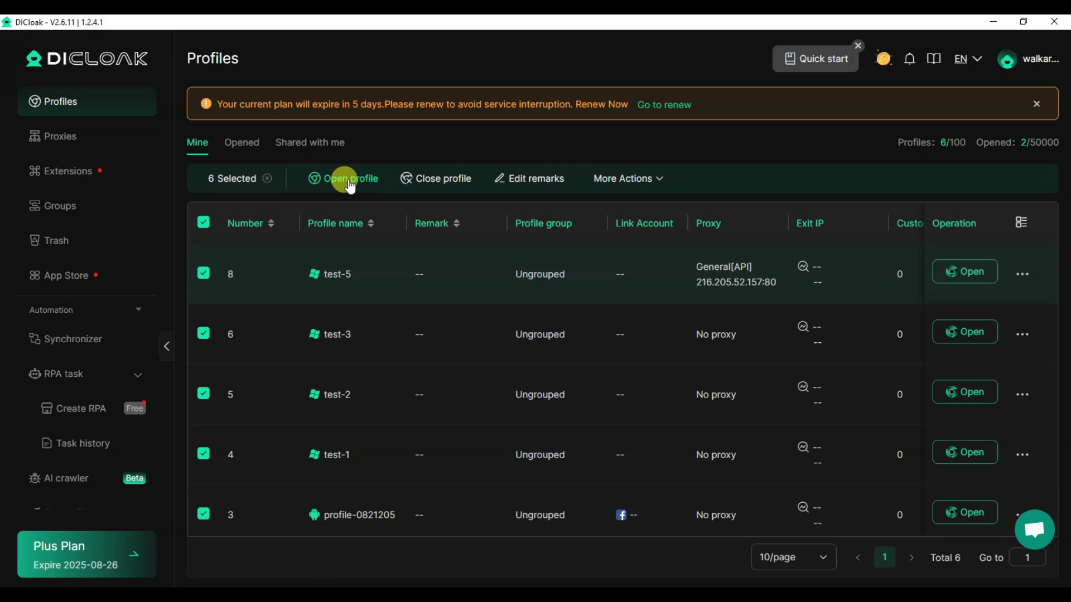
# - Launch the six selected profiles, opening windows for test-1, test-2, test-3 and profile-0821205
pyautogui.click(349, 184)
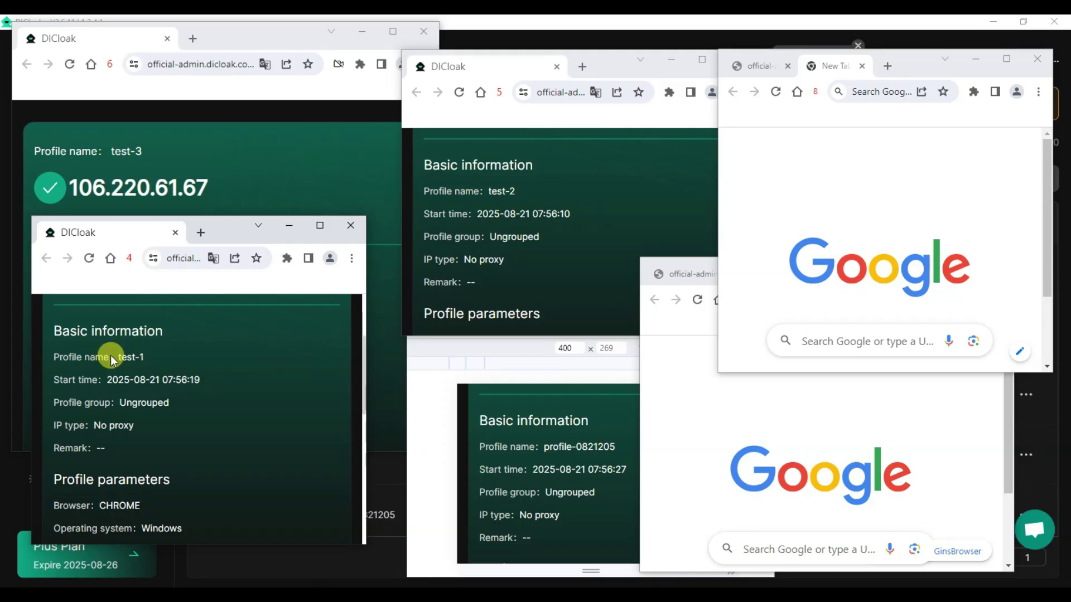
# - Search Google for facebook in a new test-1 tab and open the Facebook page
pyautogui.scroll(-3, 163, 433)
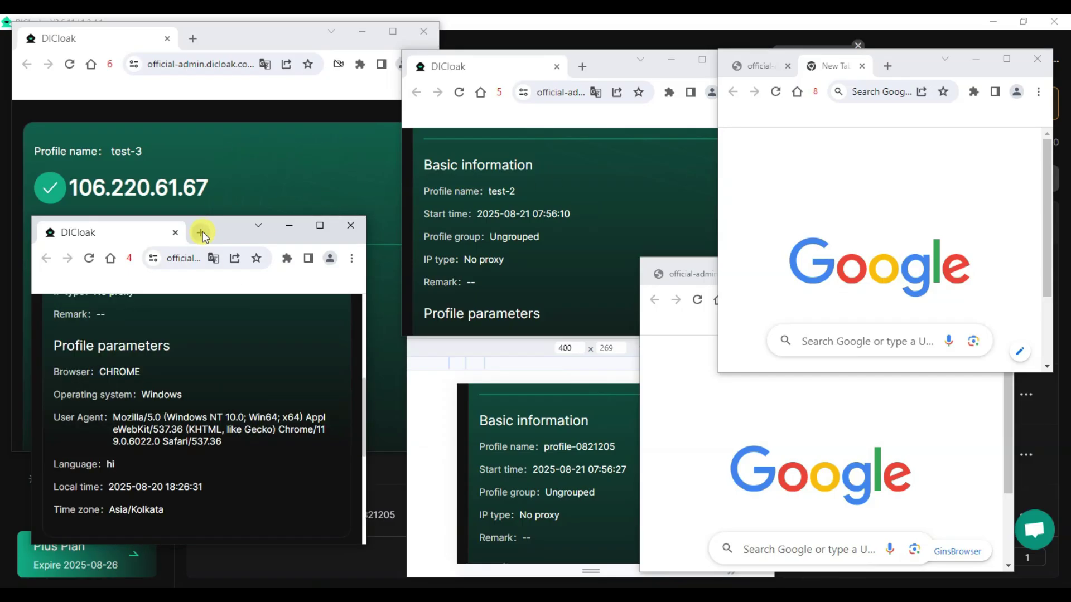
pyautogui.click(201, 232)
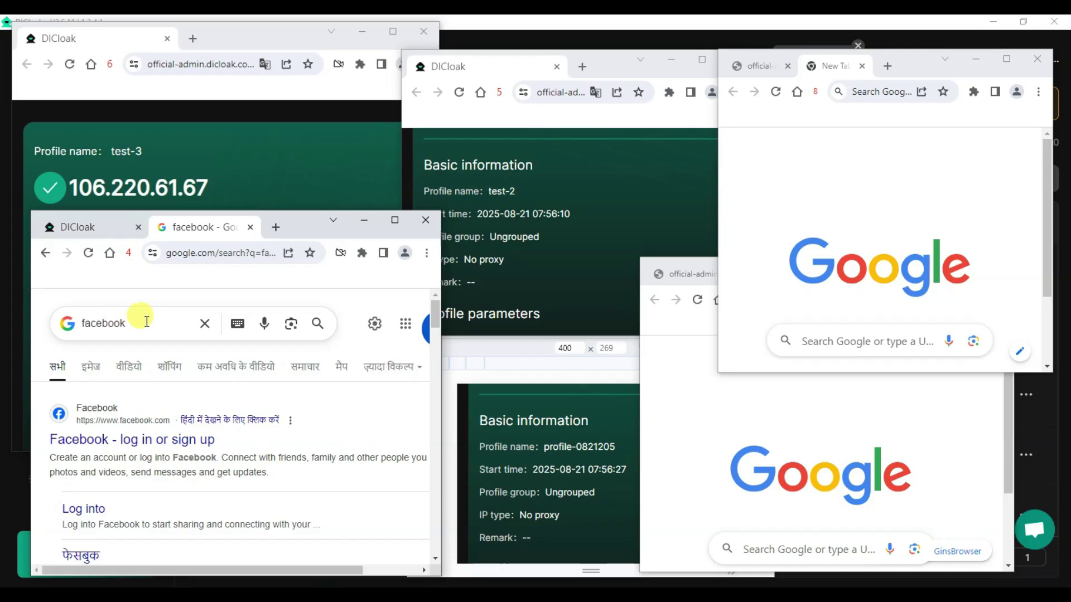
pyautogui.doubleClick(135, 322)
pyautogui.click(143, 323)
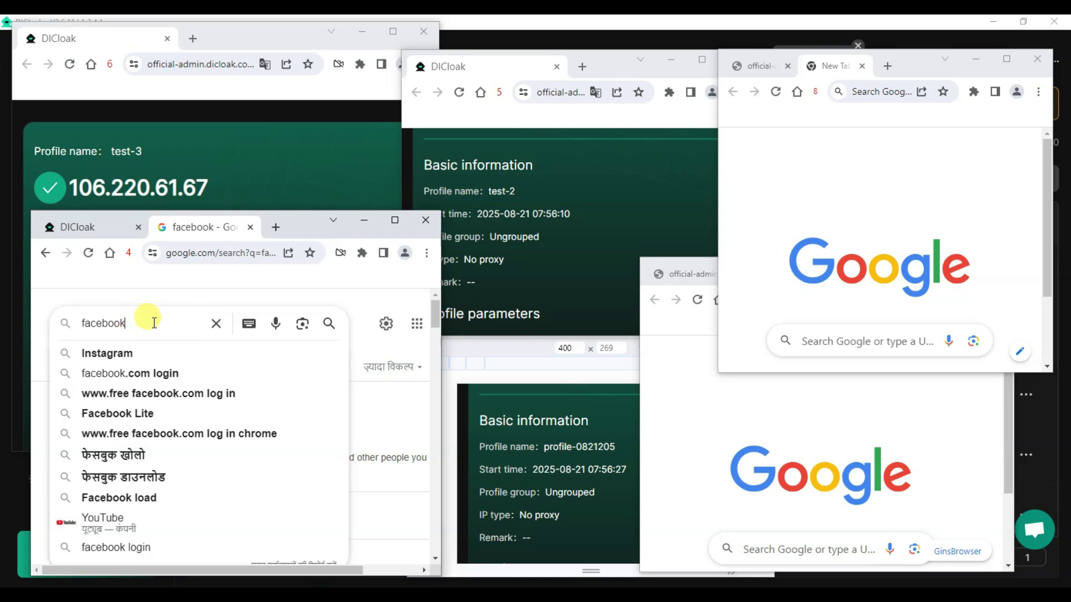
pyautogui.press('Return')
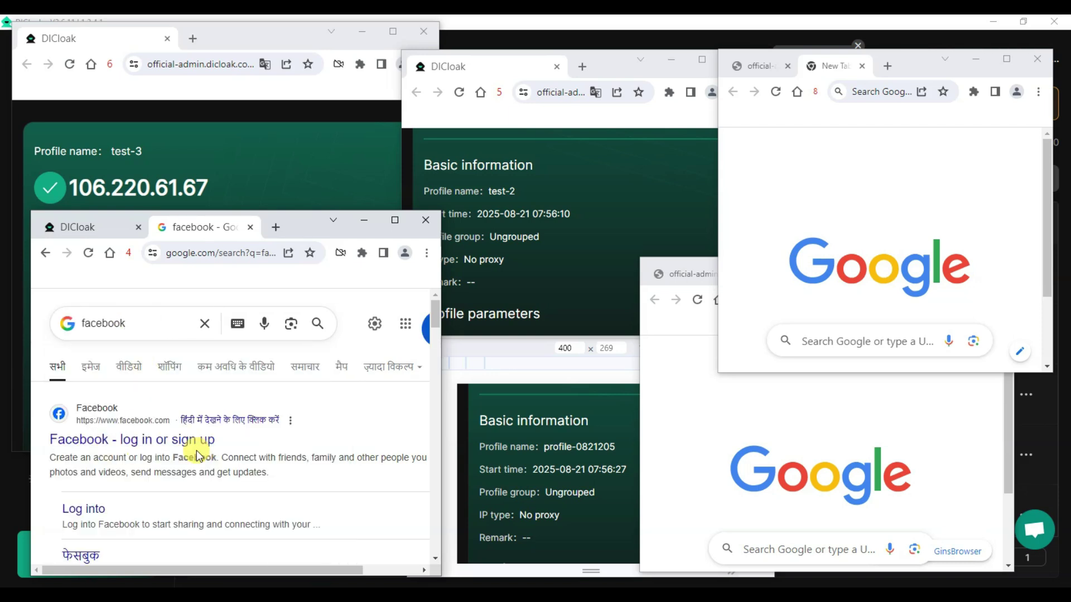
pyautogui.click(138, 443)
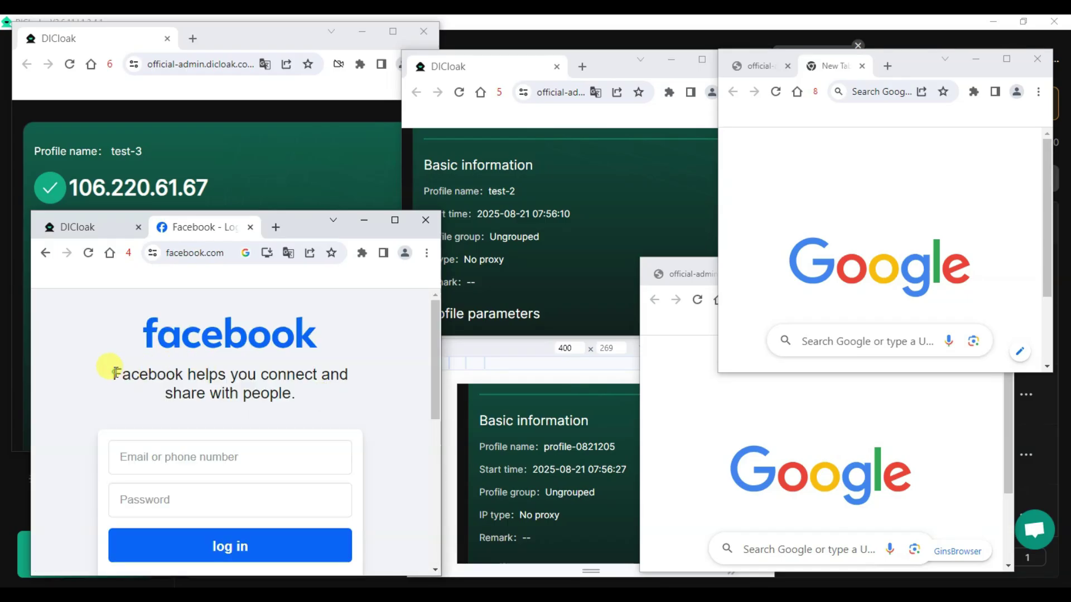
# - Highlight the Facebook tagline and the 'Create a new account' heading
pyautogui.moveTo(114, 375); pyautogui.dragTo(301, 401)
pyautogui.scroll(-3, 346, 424)
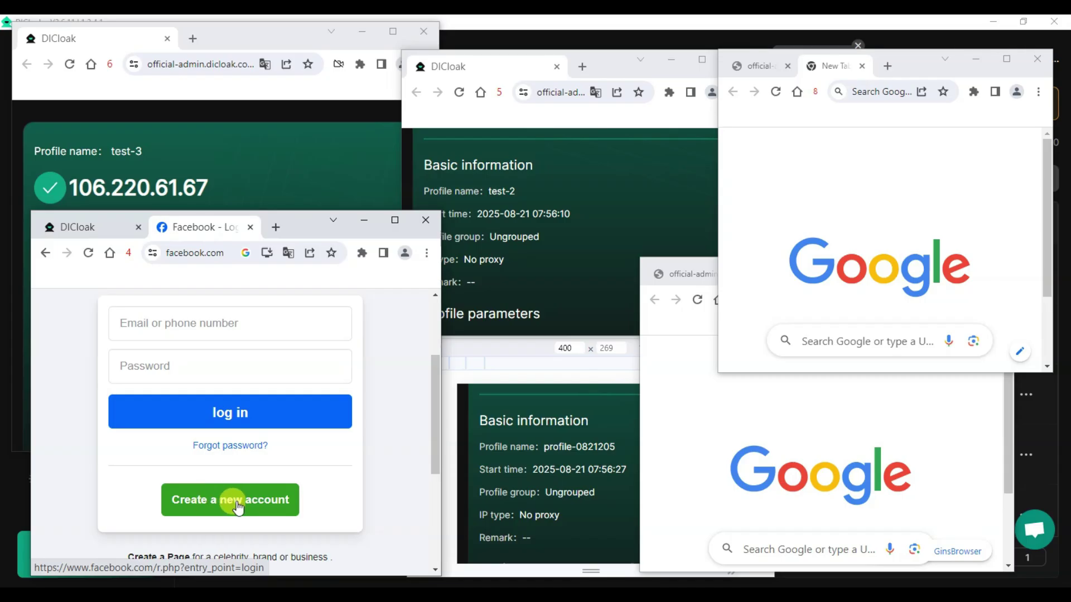
pyautogui.moveTo(330, 382); pyautogui.dragTo(147, 385)
pyautogui.click(149, 385)
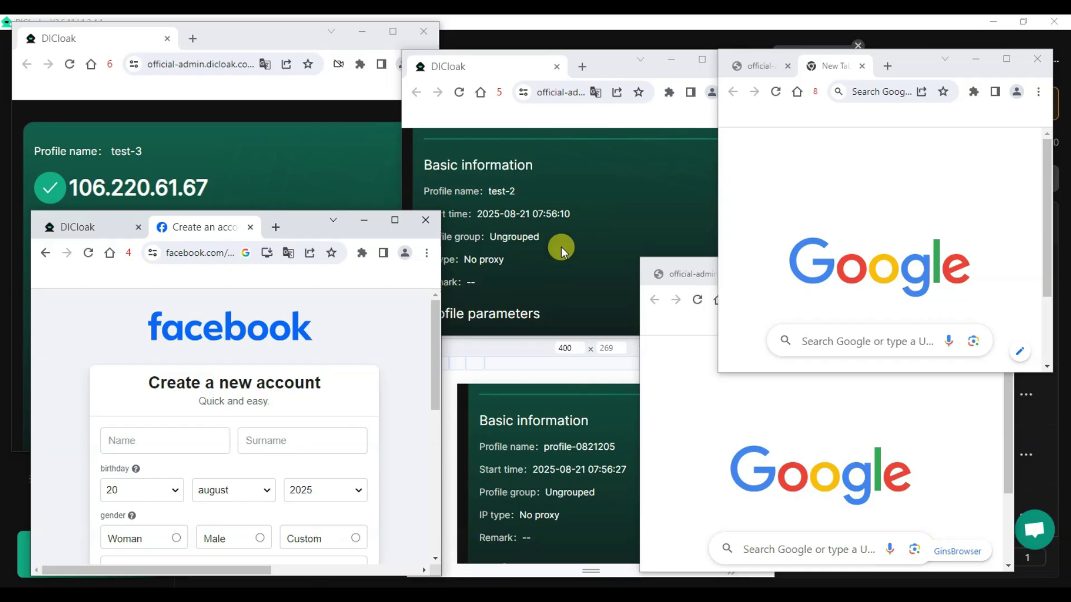
# - Search instagram in a new test-2 tab, open Instagram, and enlarge the window
pyautogui.click(581, 67)
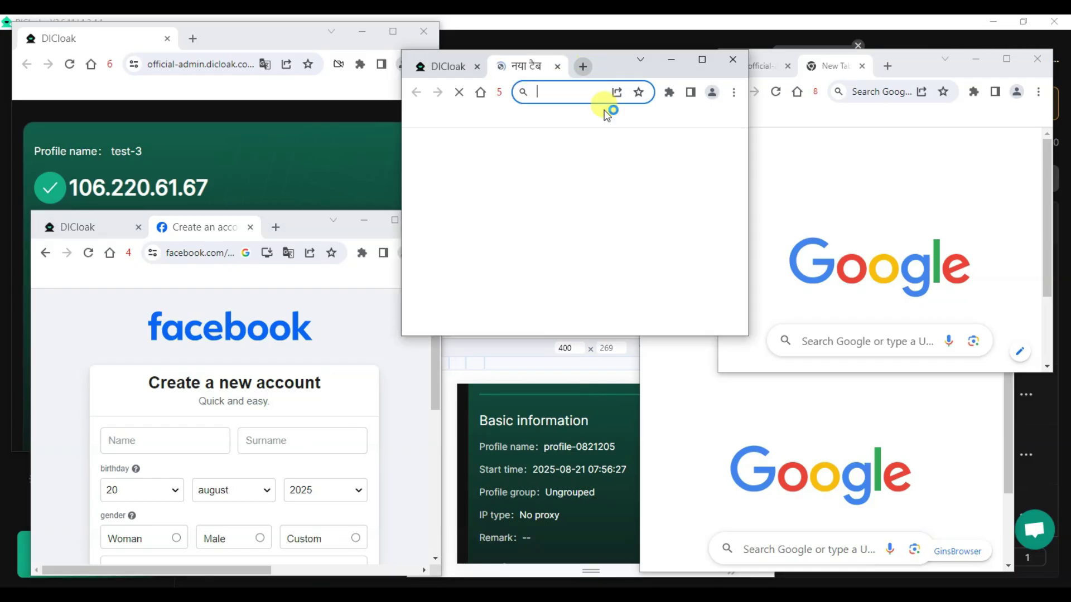
pyautogui.write('instagram')
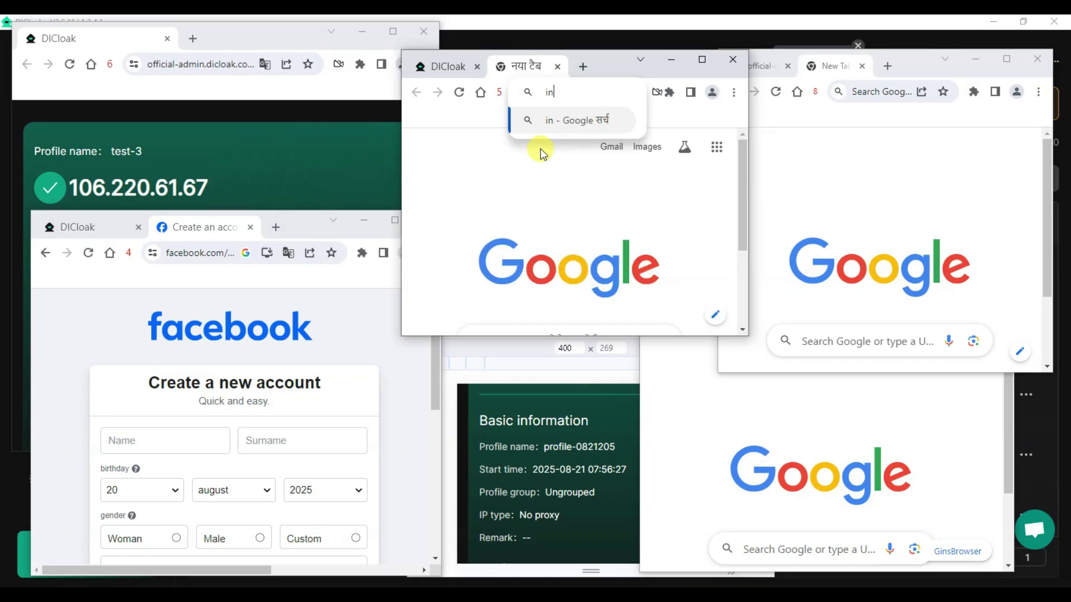
pyautogui.press('Return')
pyautogui.scroll(-2, 463, 217)
pyautogui.click(456, 216)
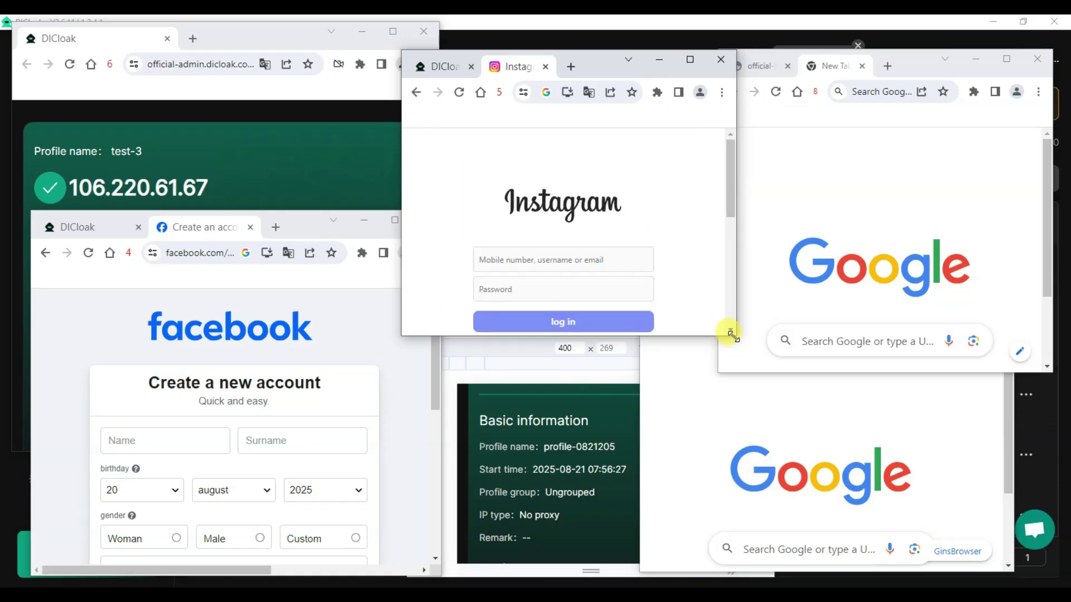
pyautogui.moveTo(732, 334); pyautogui.dragTo(935, 559)
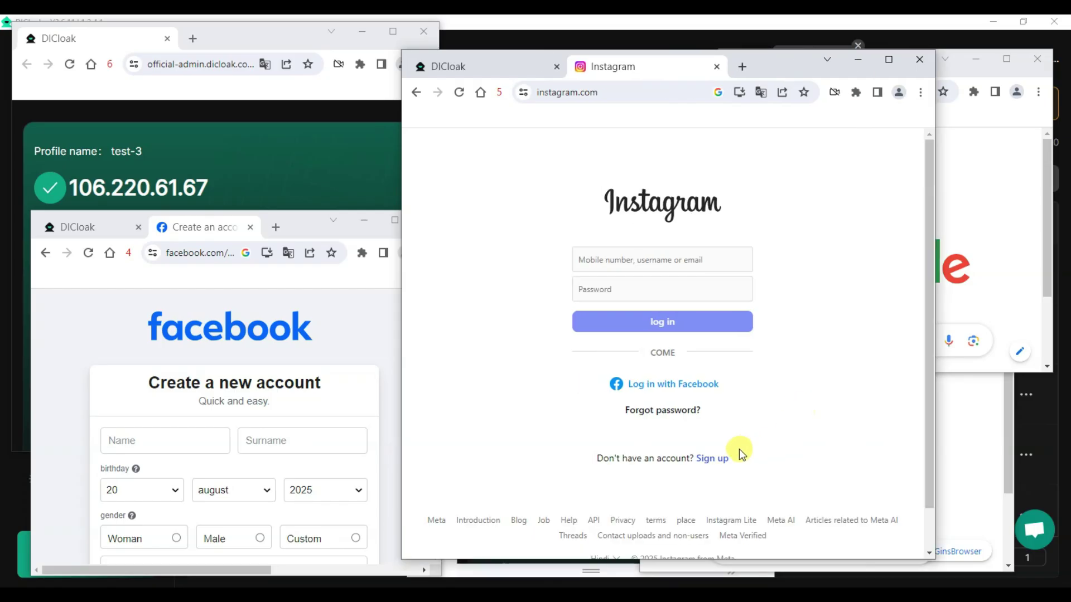
# - Open Instagram's sign-up form, try the Full name and Username fields, then start a blank test-3 tab
pyautogui.click(715, 460)
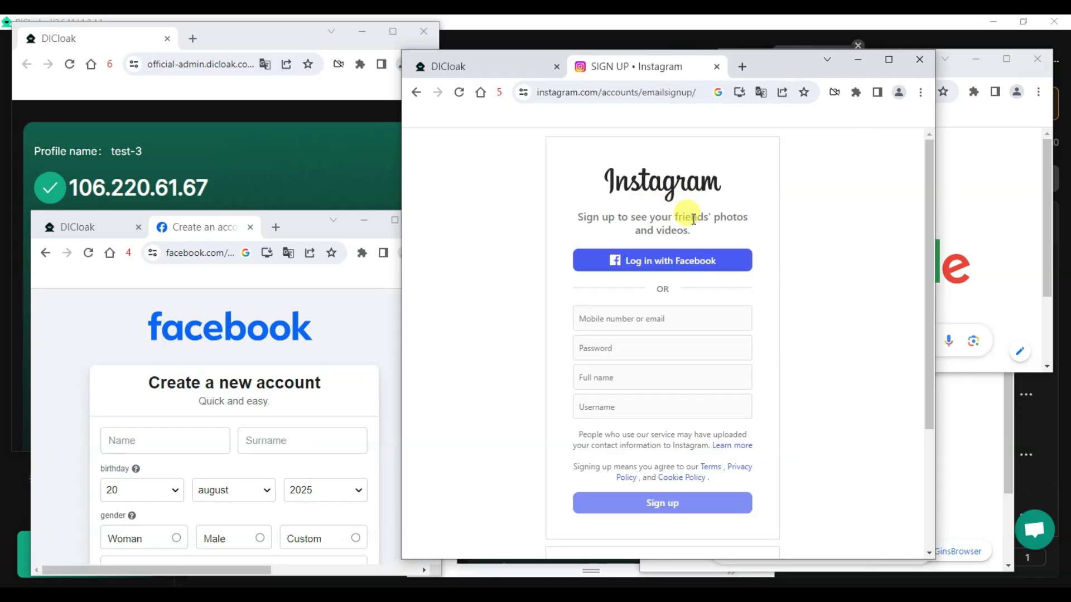
pyautogui.scroll(-4, 691, 279)
pyautogui.scroll(4, 686, 252)
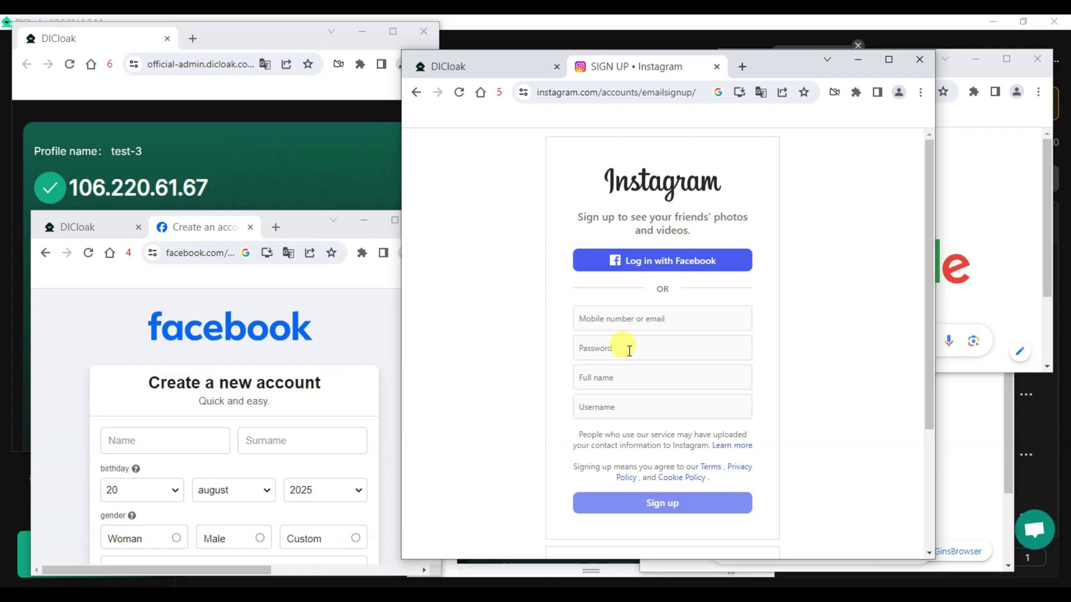
pyautogui.click(600, 372)
pyautogui.scroll(-2, 645, 260)
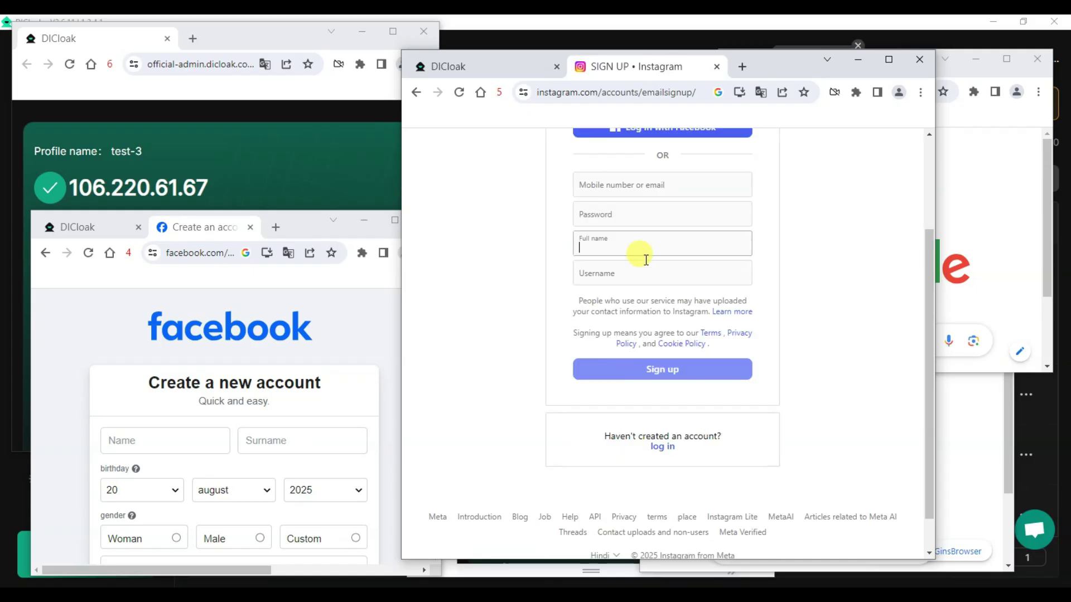
pyautogui.click(618, 276)
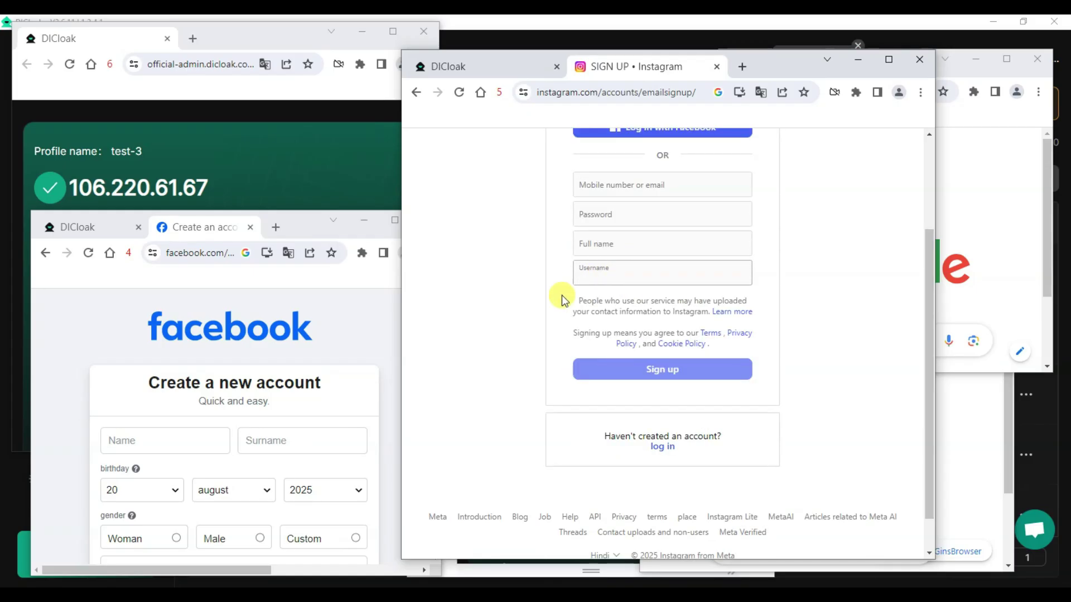
pyautogui.click(670, 375)
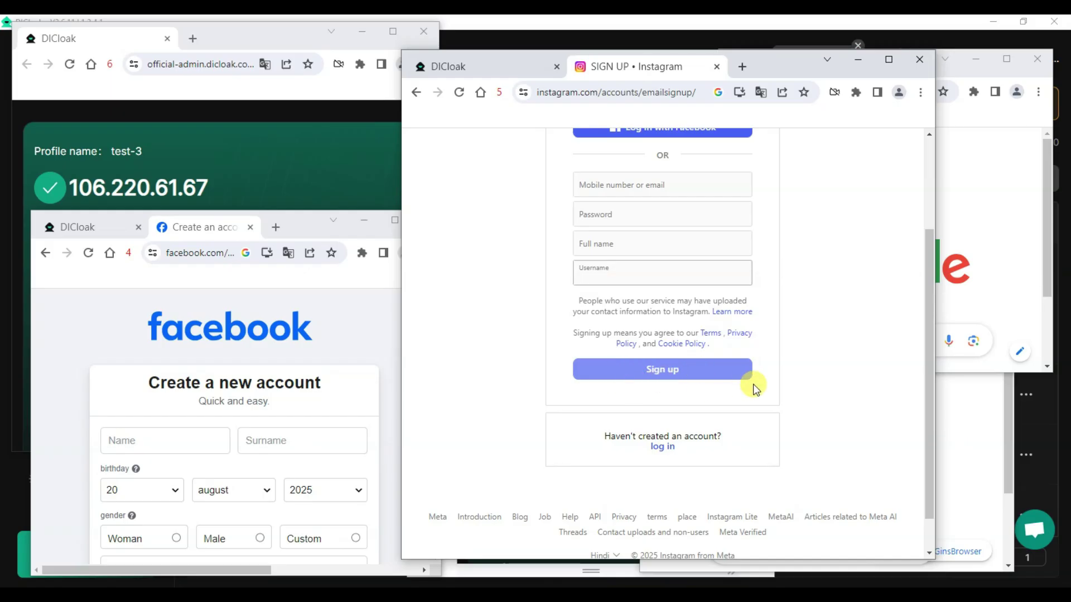
pyautogui.scroll(2, 557, 251)
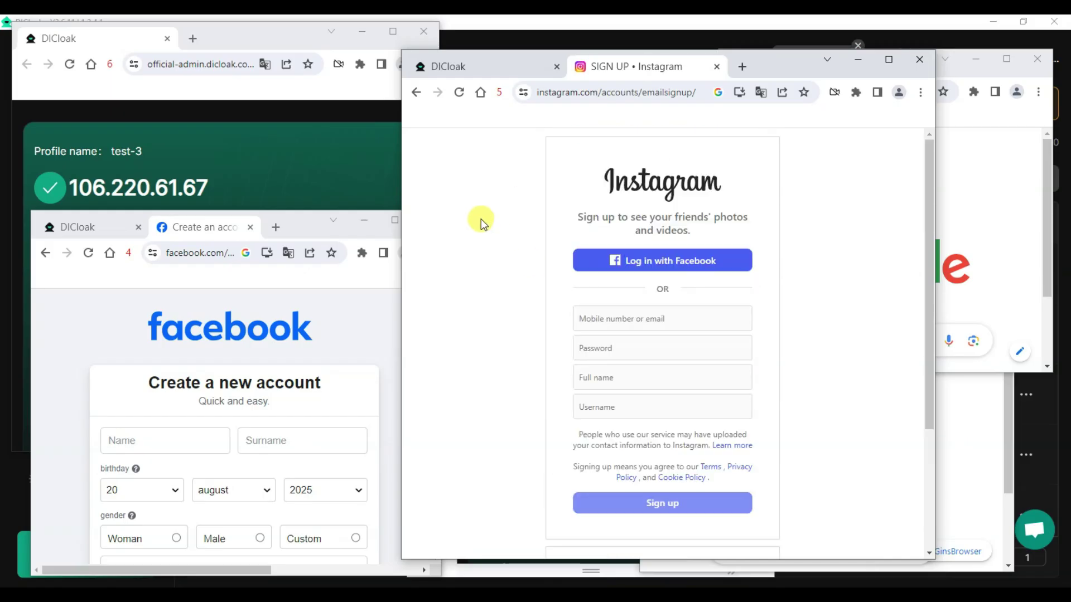
pyautogui.click(196, 43)
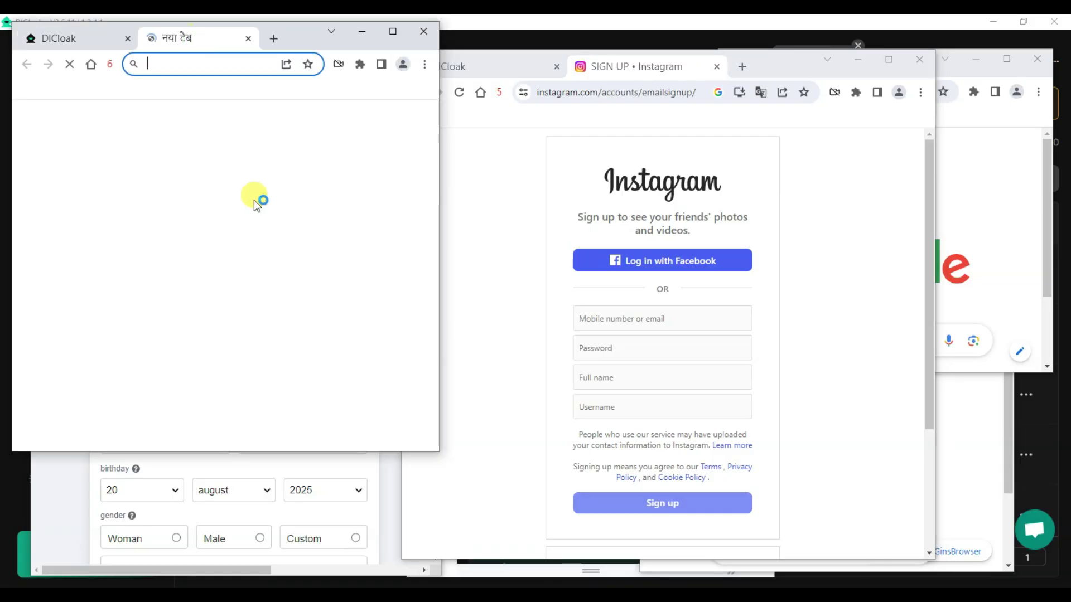
# - On Adsterra's Direct Links page, add a new direct link with Mainstream traffic type
pyautogui.click(395, 487)
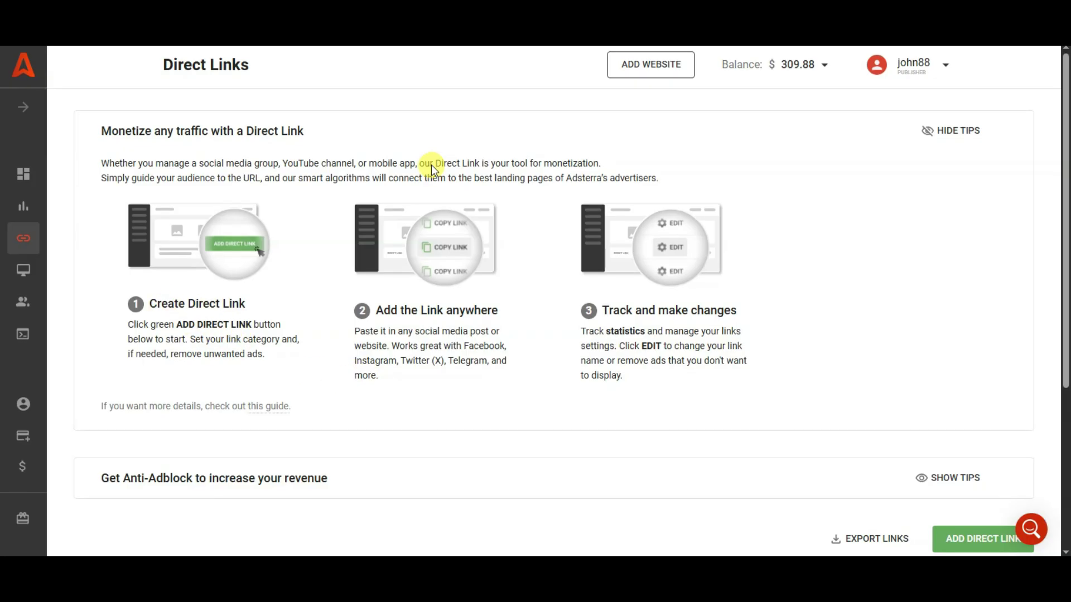
pyautogui.moveTo(418, 164); pyautogui.dragTo(565, 166)
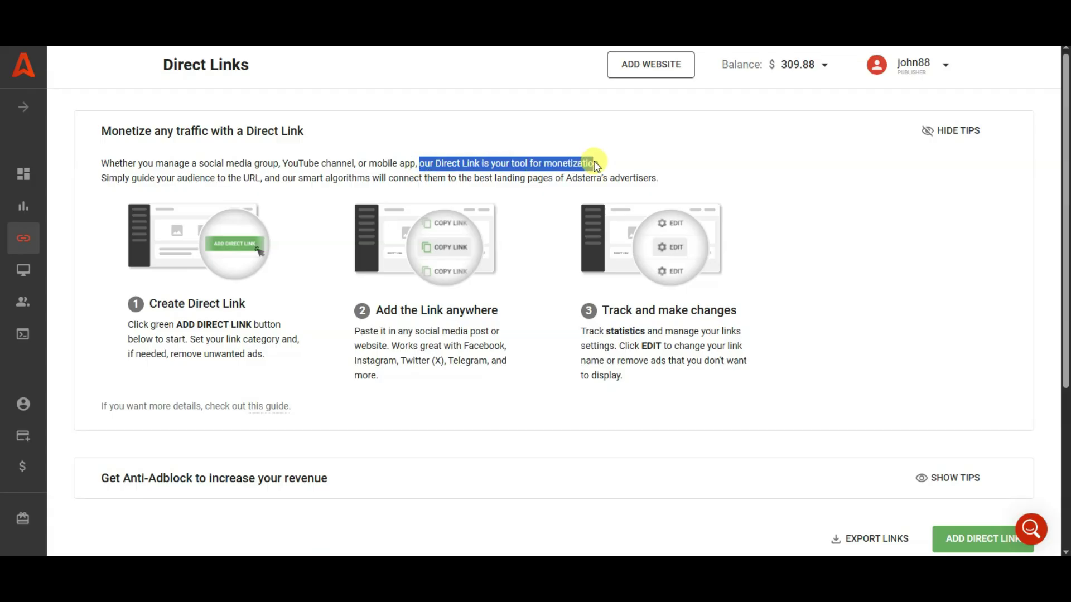
pyautogui.click(558, 180)
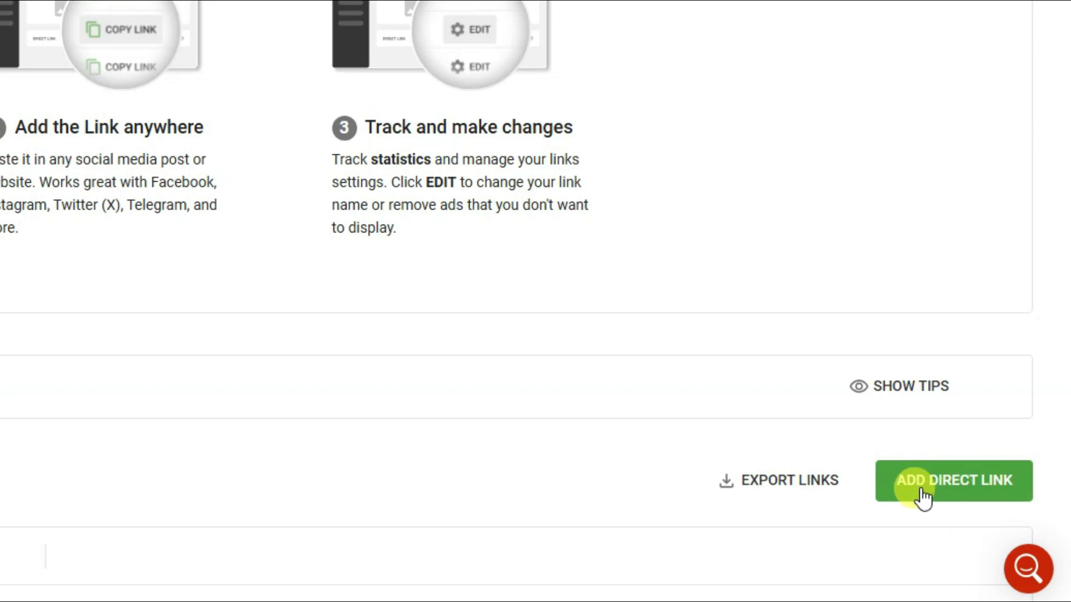
pyautogui.click(947, 494)
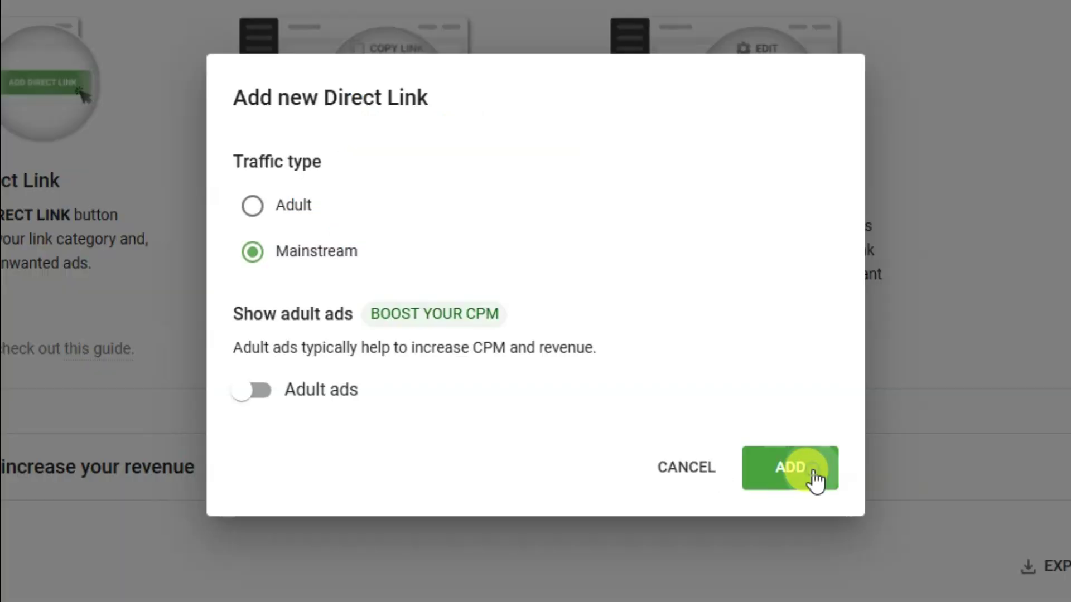
pyautogui.click(816, 478)
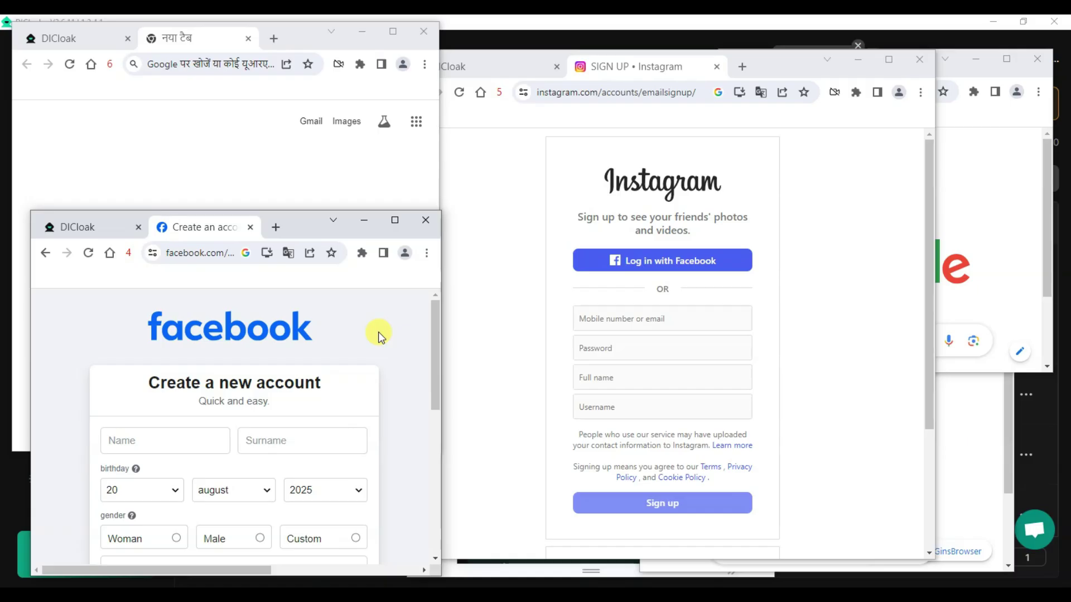
# - Close the Facebook, Instagram and Google profile windows, then switch to Proxies
pyautogui.click(425, 222)
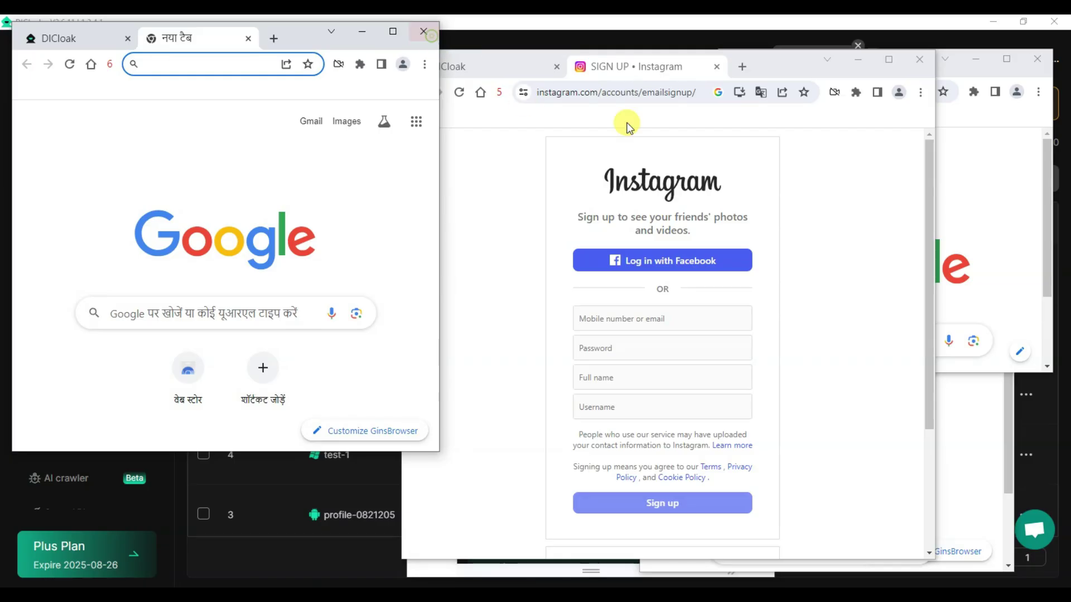
pyautogui.click(921, 63)
pyautogui.click(1036, 60)
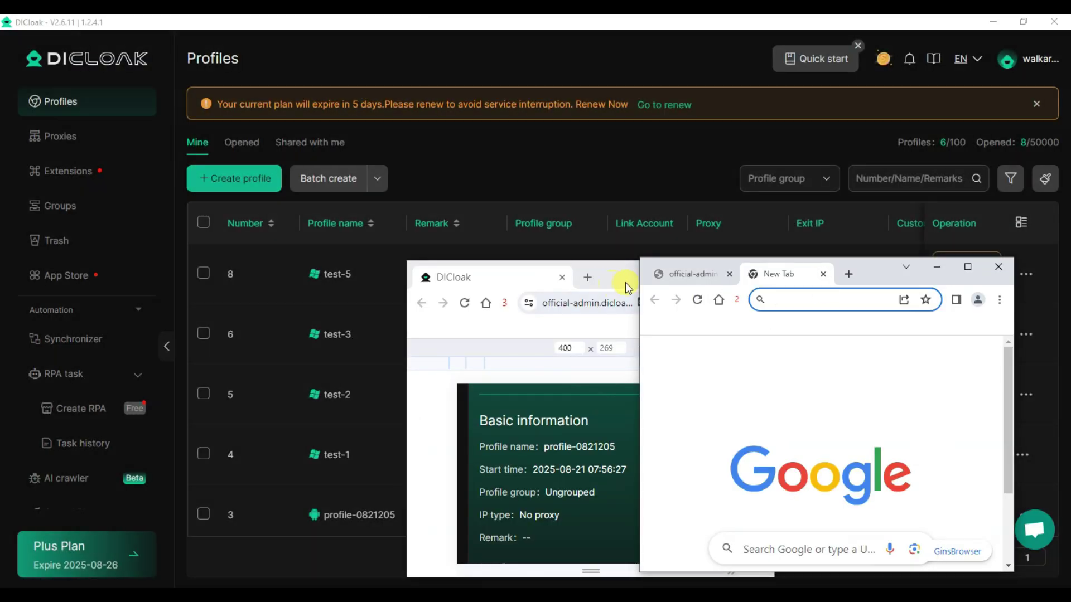
pyautogui.click(999, 267)
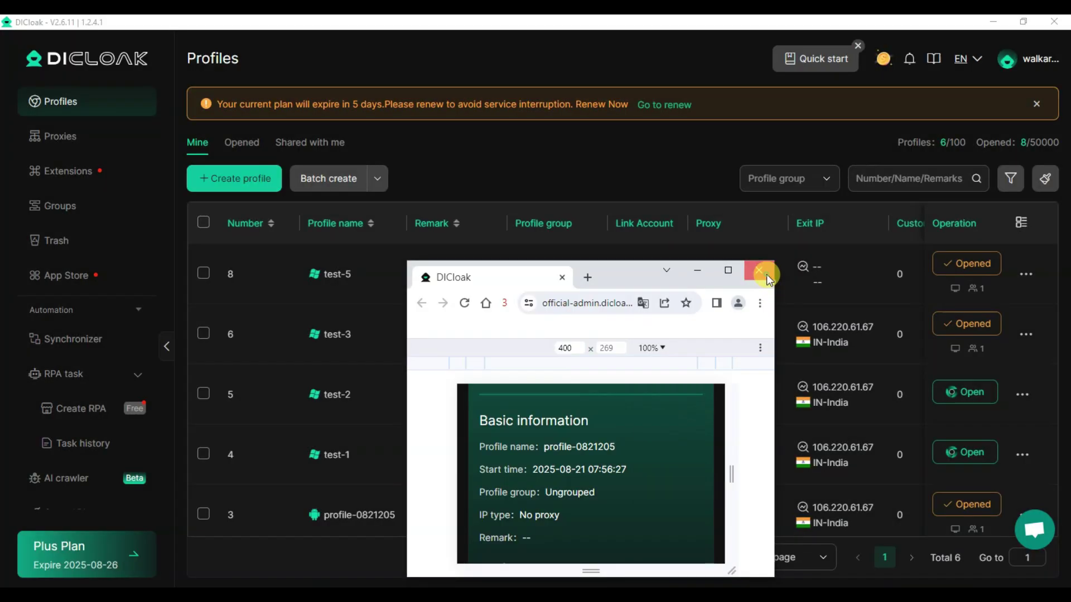
pyautogui.click(766, 273)
pyautogui.click(94, 140)
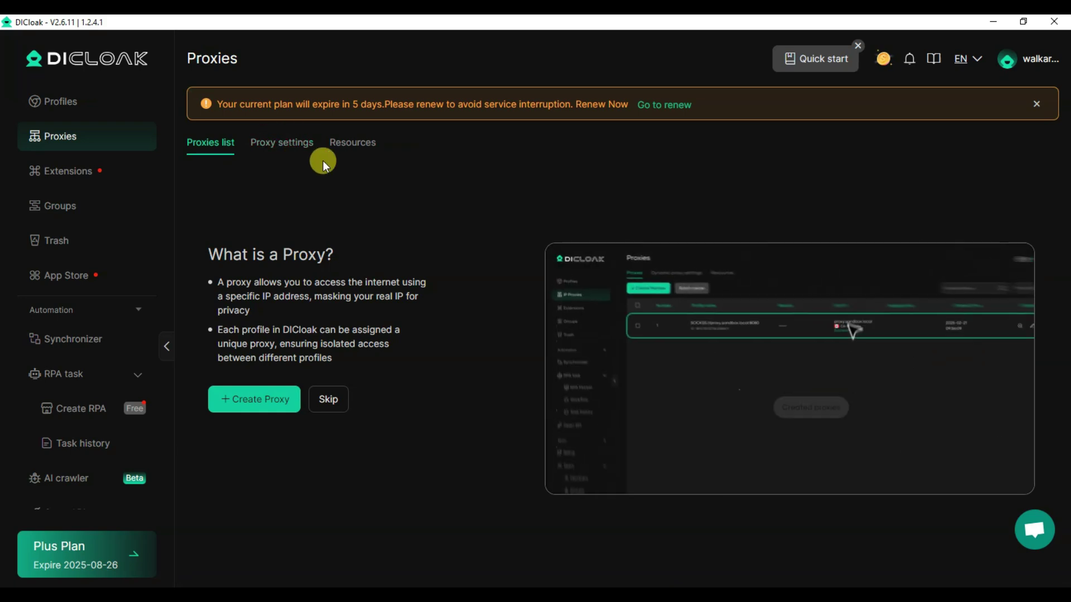
pyautogui.click(353, 143)
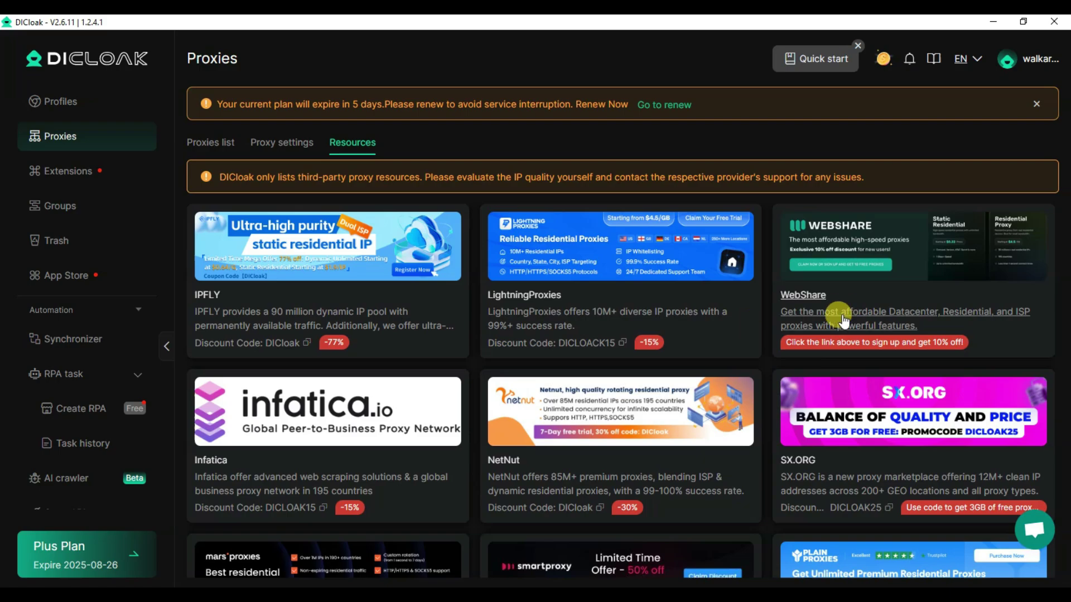
pyautogui.scroll(-2, 748, 408)
pyautogui.scroll(-6, 748, 401)
pyautogui.scroll(7, 748, 402)
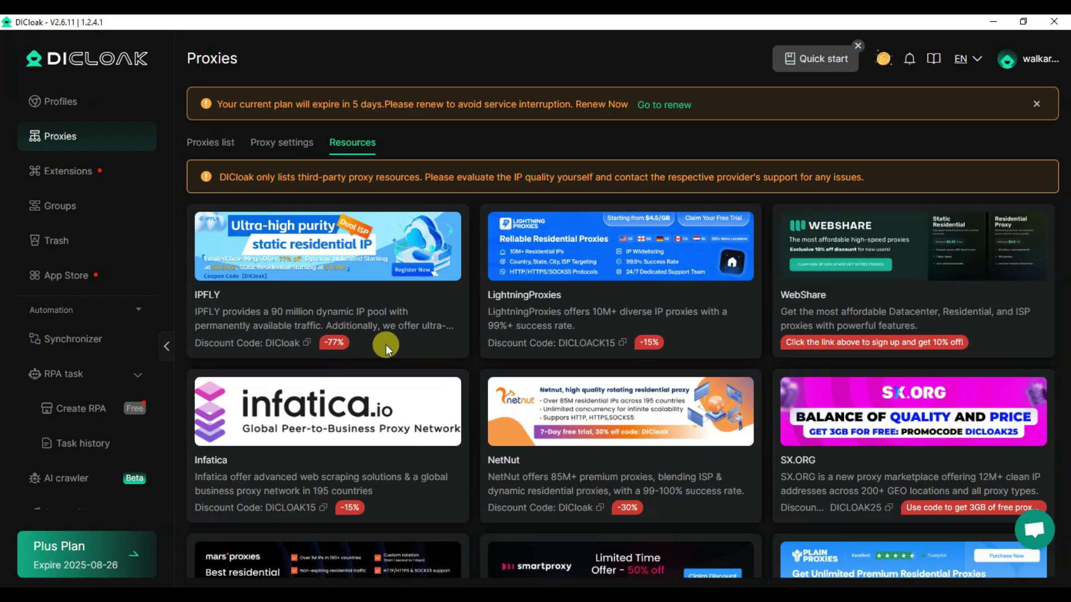
pyautogui.scroll(-2, 582, 315)
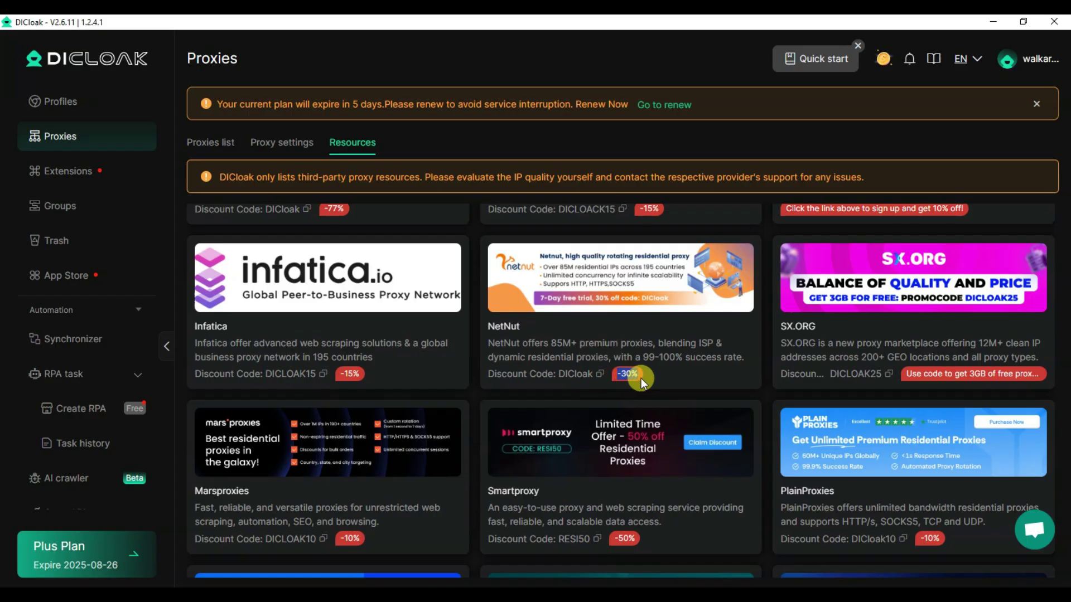
pyautogui.scroll(-6, 495, 352)
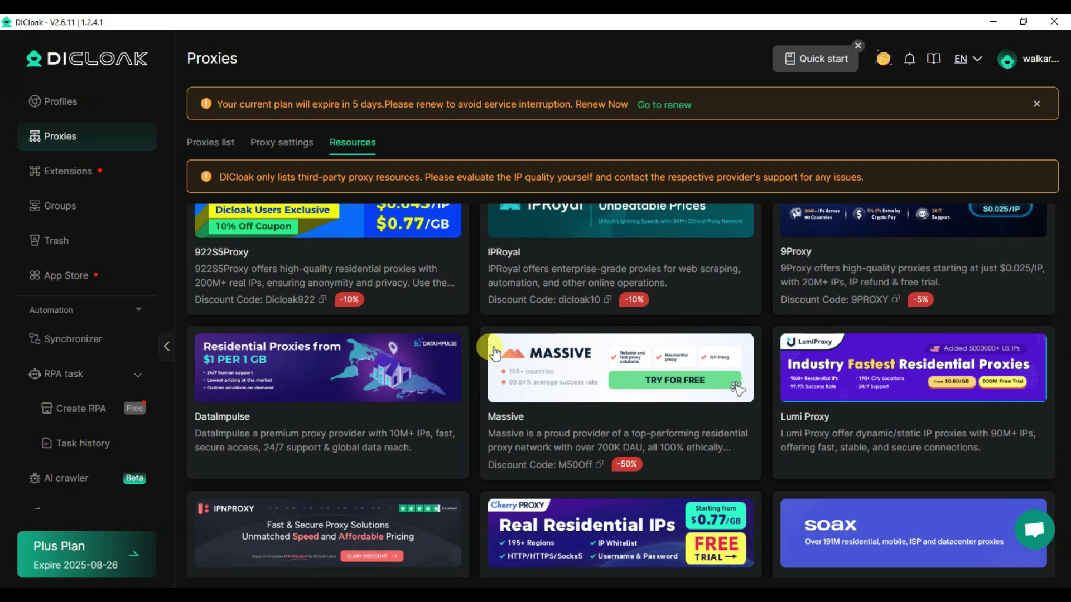
pyautogui.scroll(-1, 495, 353)
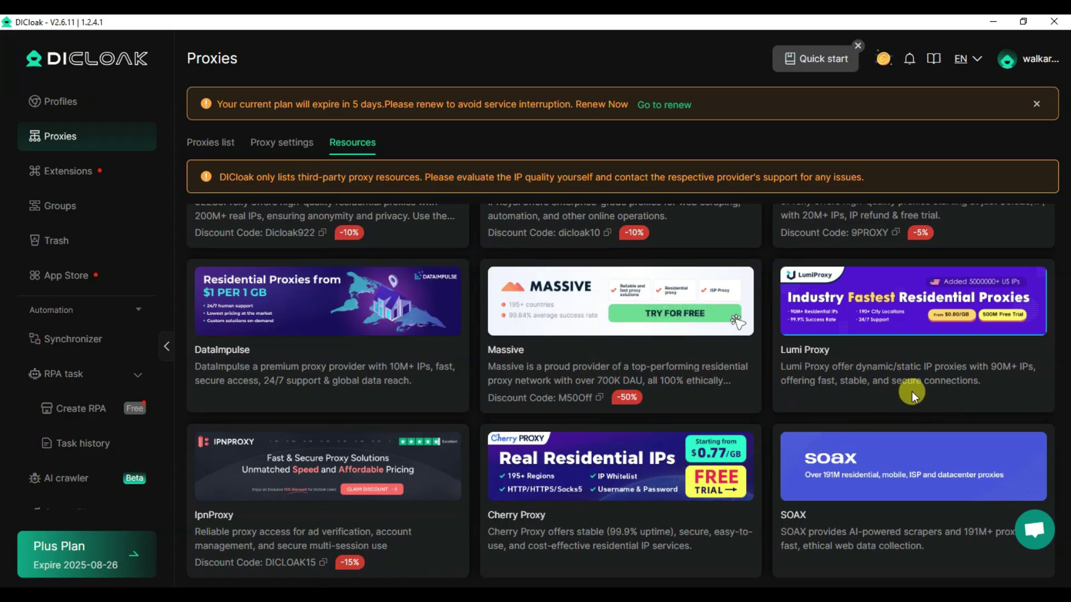
pyautogui.scroll(4, 859, 441)
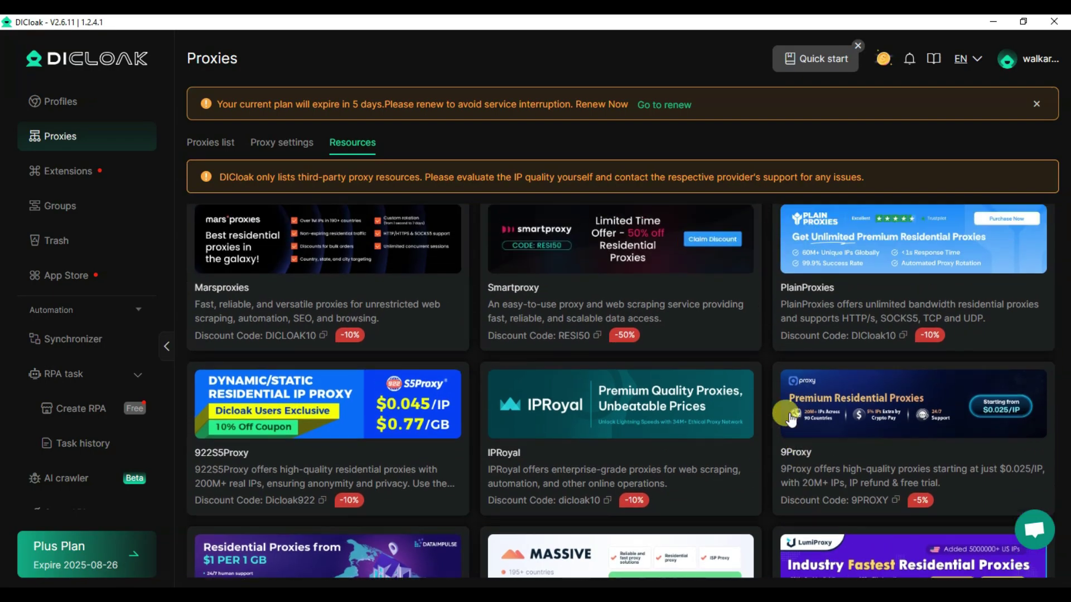
pyautogui.scroll(5, 790, 419)
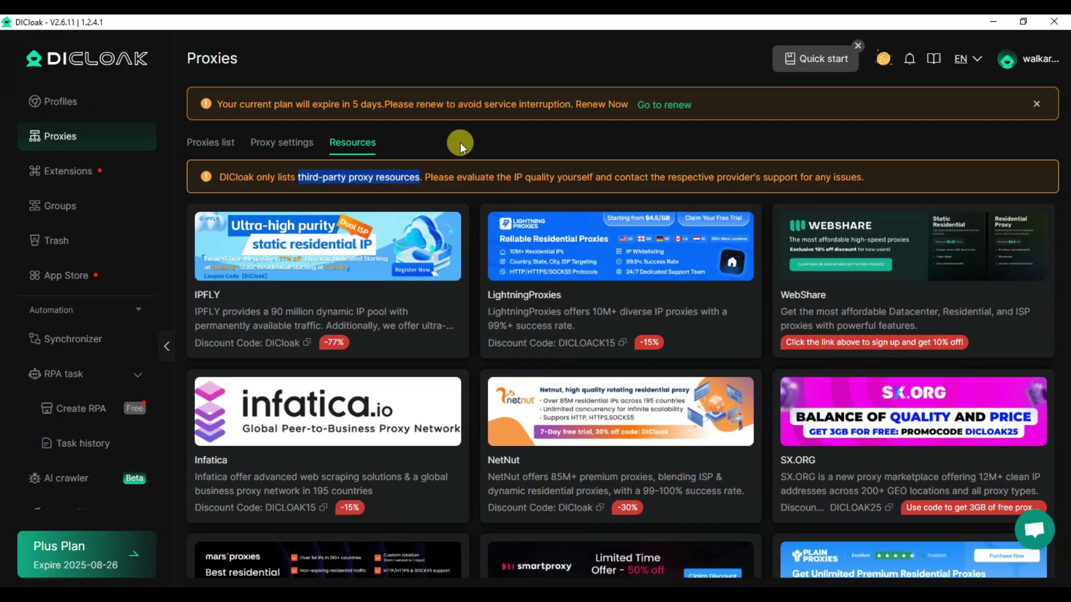
# - Inspect 922S5's provider settings (HTTP protocol, port 6200), then return to the Proxies list
pyautogui.click(283, 145)
pyautogui.click(210, 214)
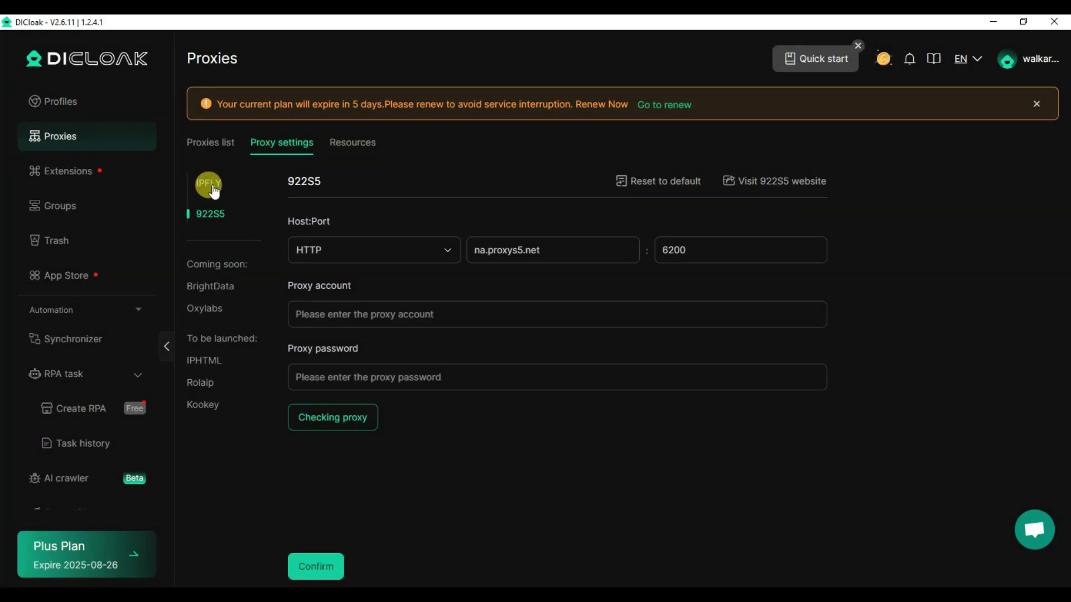
pyautogui.click(445, 256)
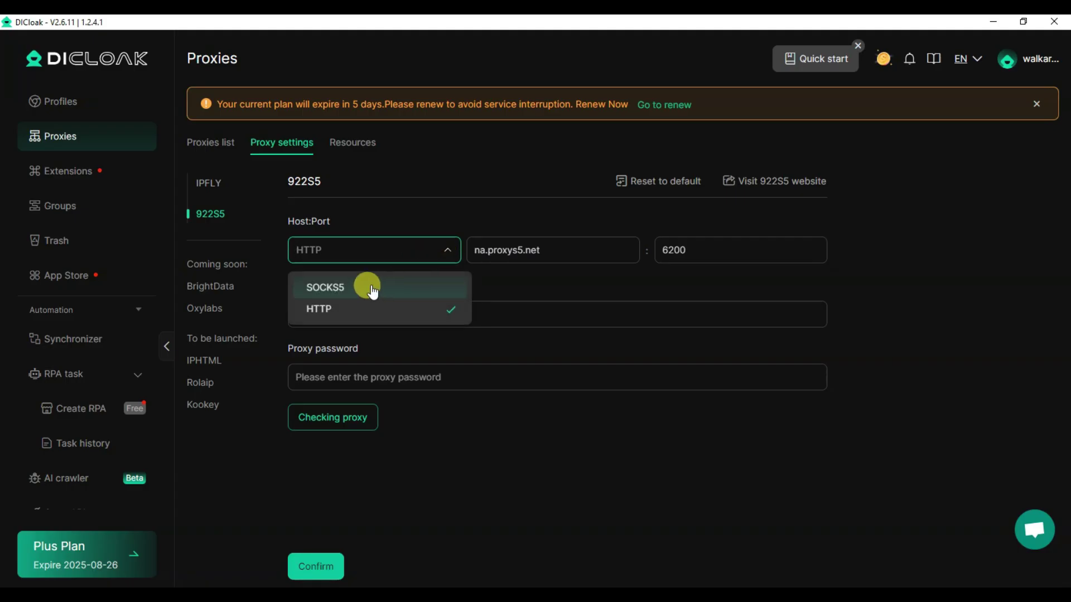
pyautogui.click(417, 209)
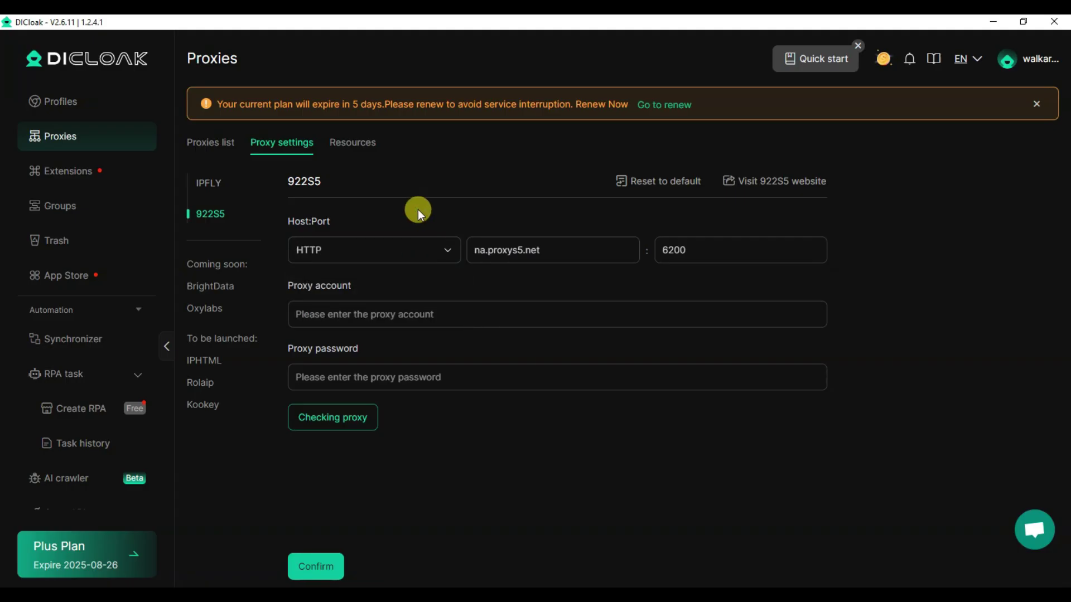
pyautogui.click(675, 249)
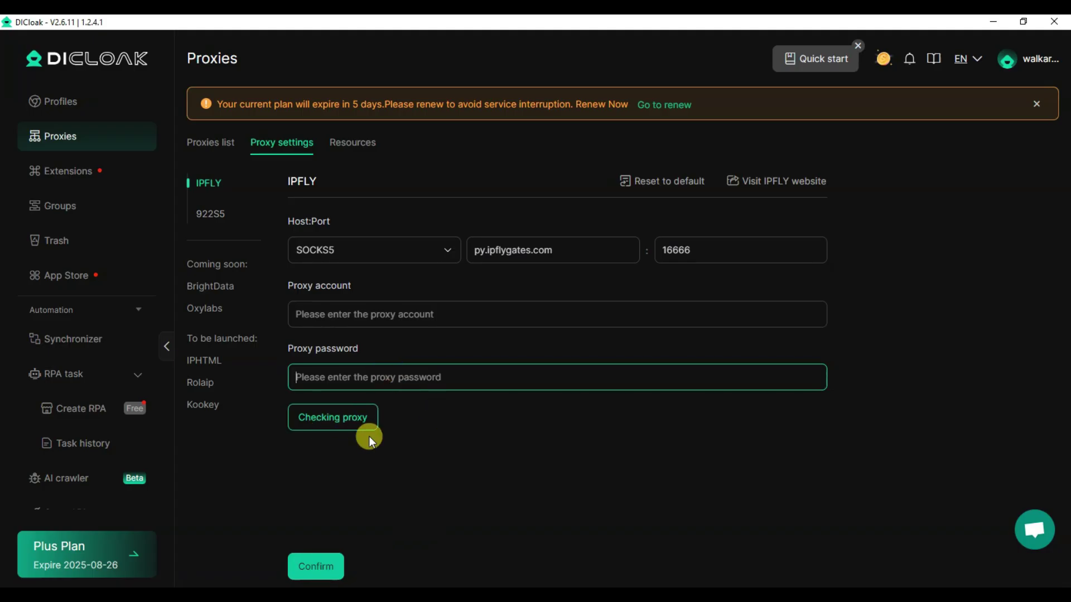
pyautogui.click(222, 148)
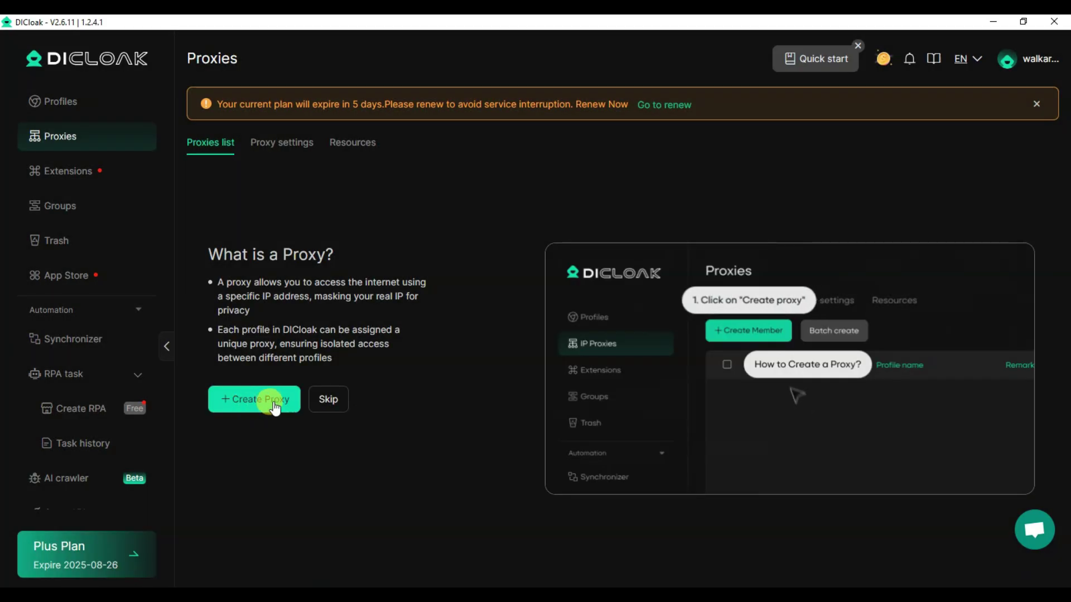
pyautogui.click(275, 409)
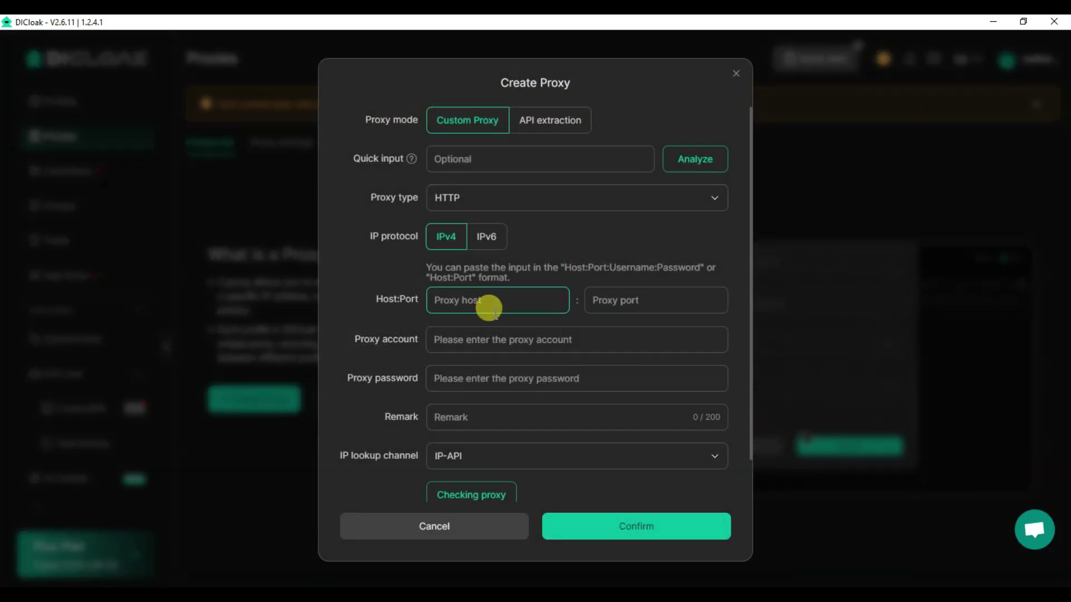
pyautogui.scroll(-2, 489, 307)
pyautogui.scroll(2, 502, 290)
pyautogui.click(557, 124)
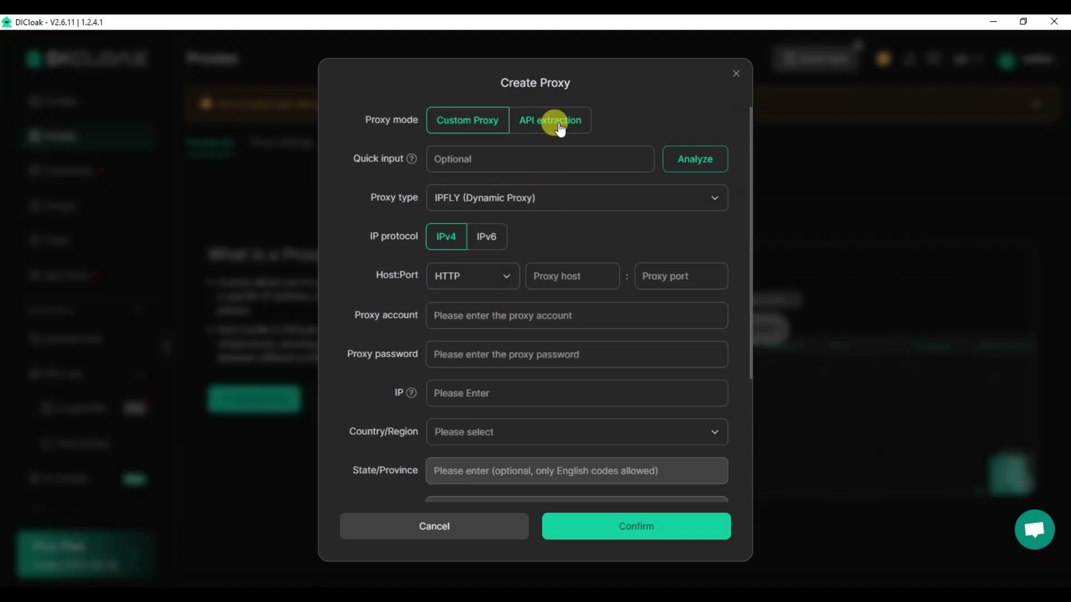
pyautogui.click(557, 122)
pyautogui.click(487, 351)
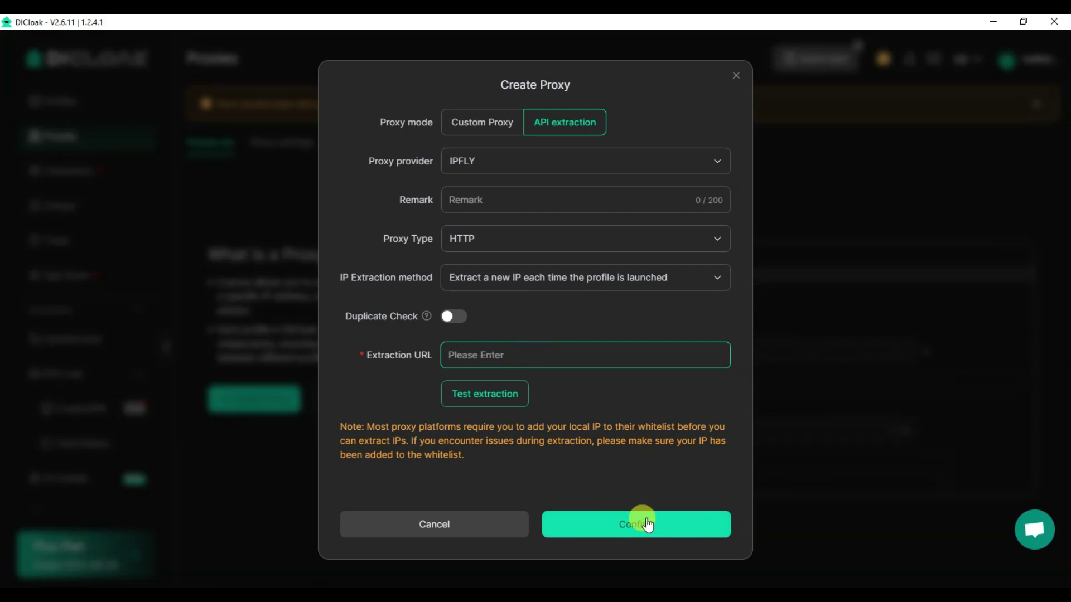
pyautogui.click(513, 521)
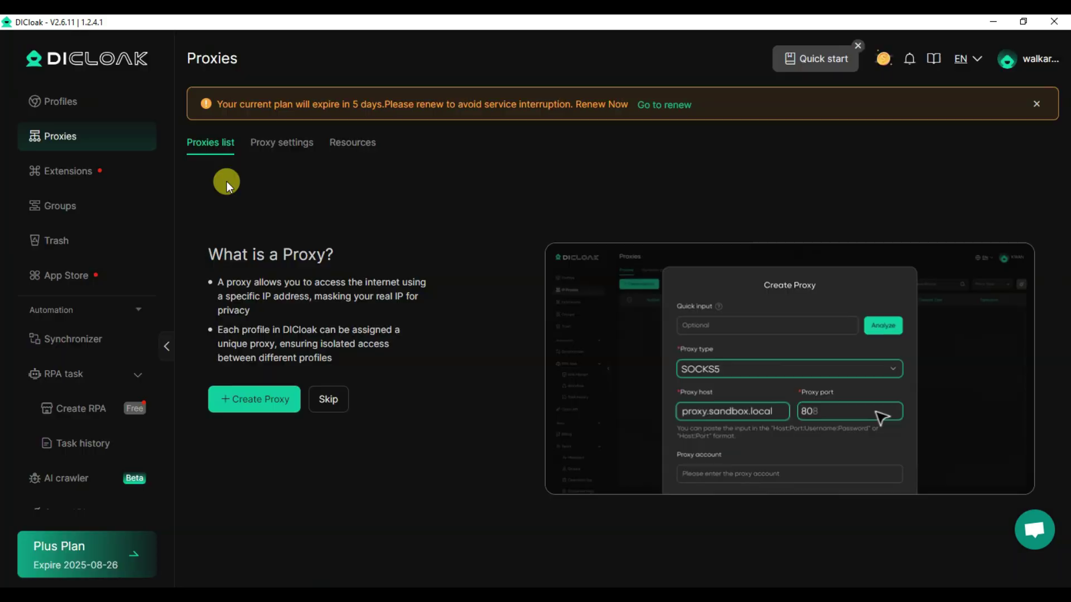
# - On the Extensions page, try the Package Upload and Chrome Store add forms, then cancel
pyautogui.click(81, 180)
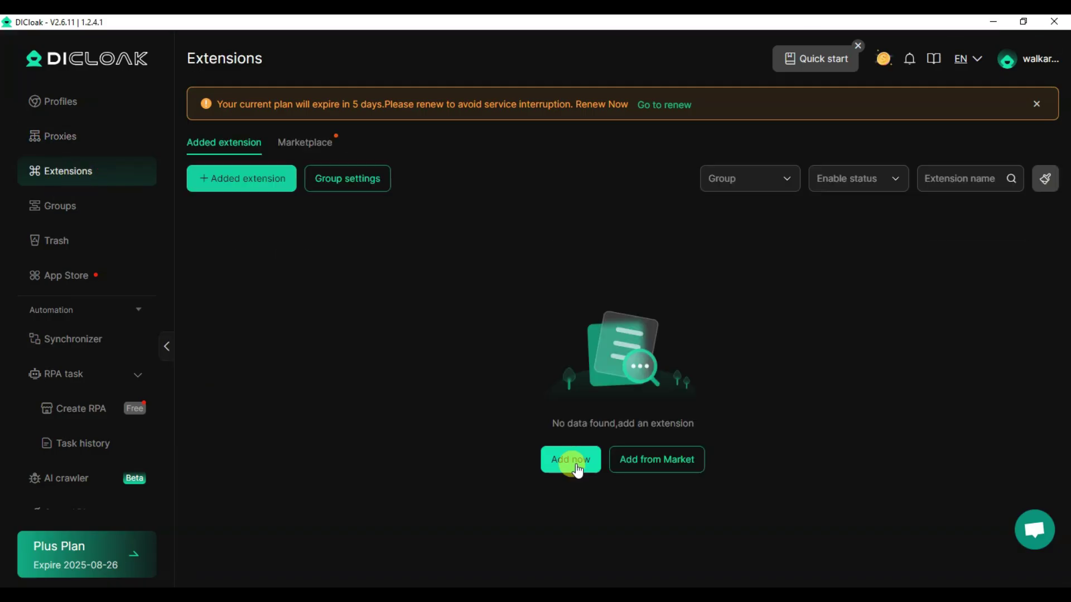
pyautogui.click(571, 460)
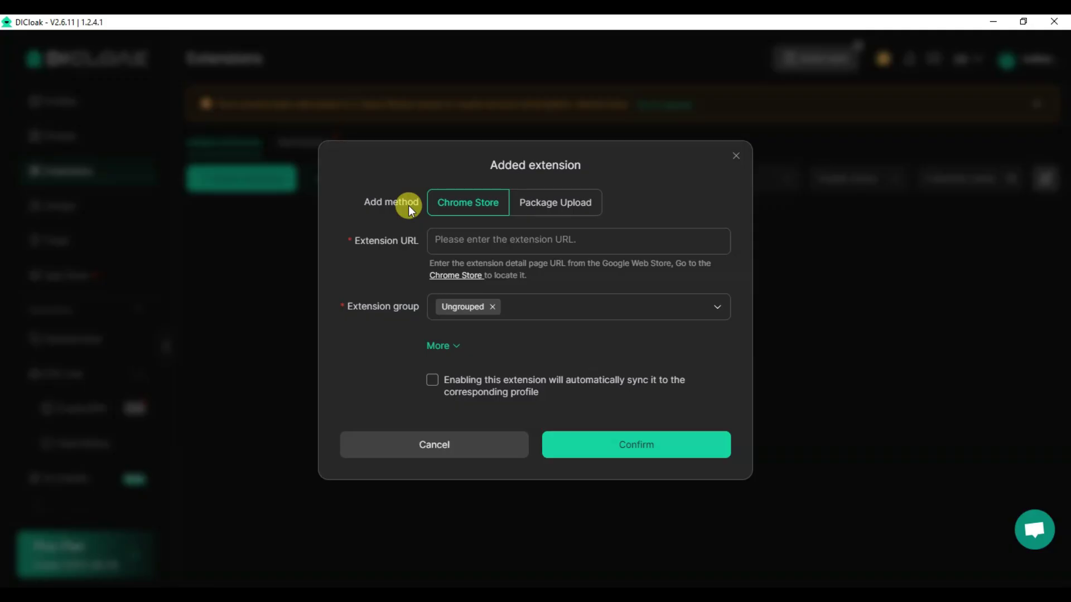
pyautogui.click(595, 217)
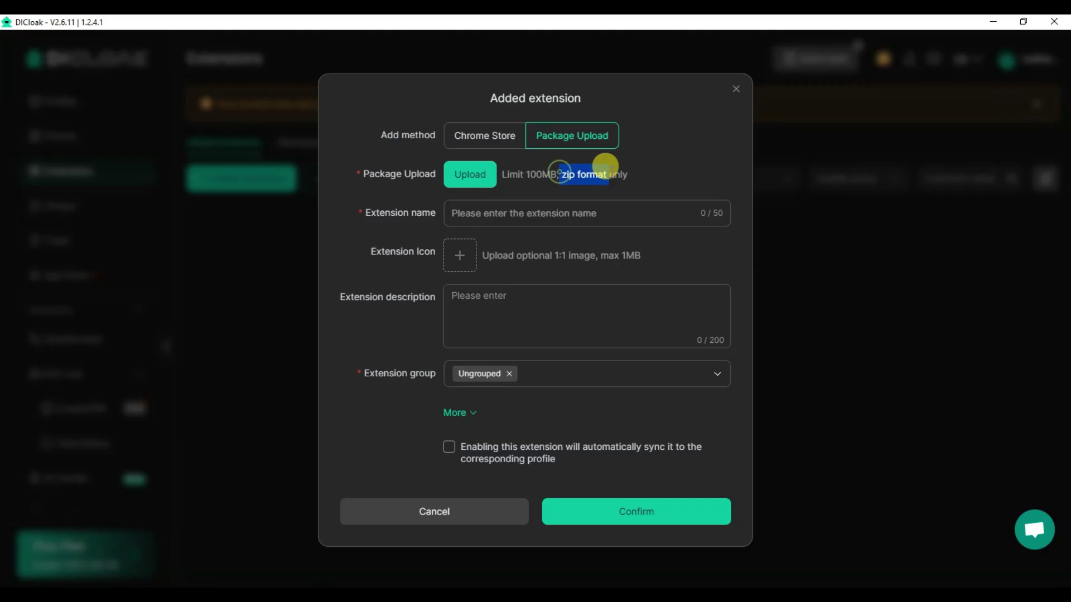
pyautogui.click(538, 213)
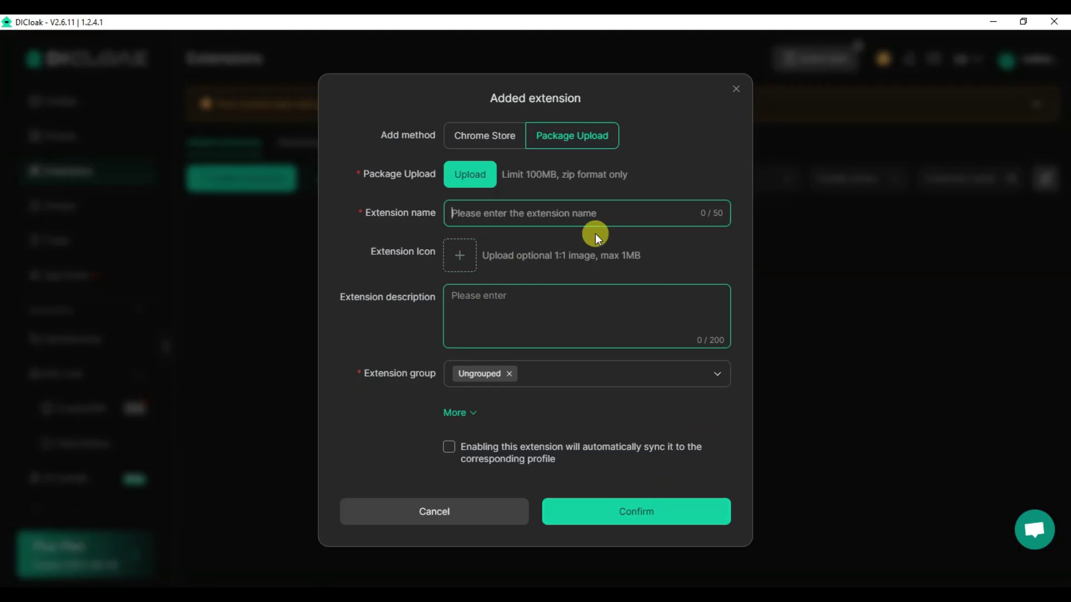
pyautogui.click(501, 140)
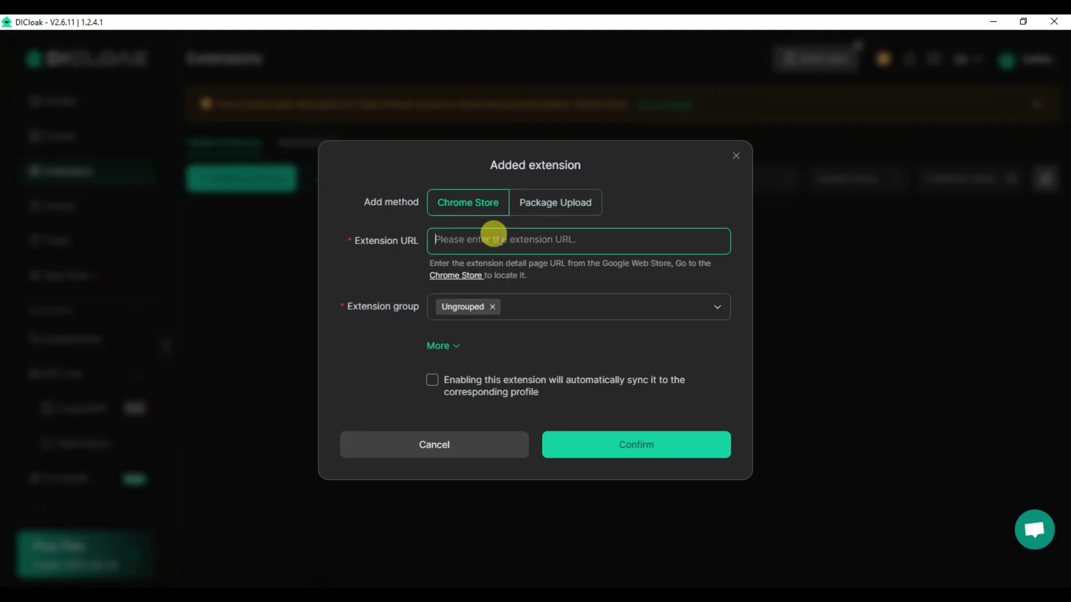
pyautogui.click(502, 236)
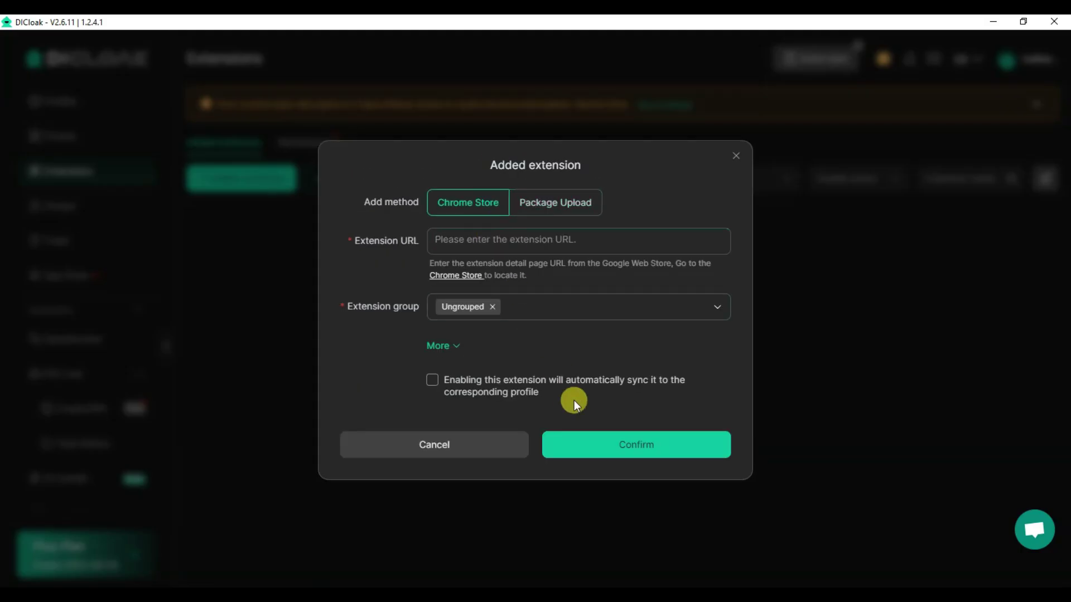
pyautogui.click(510, 441)
# - Browse the extension Marketplace listings
pyautogui.click(318, 142)
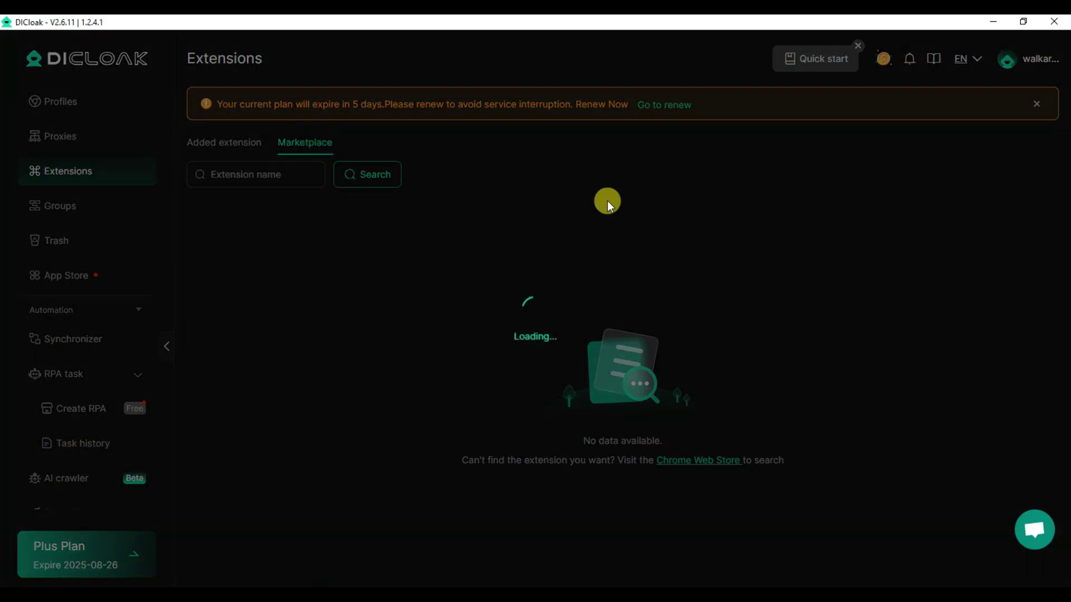
pyautogui.scroll(-3, 704, 278)
pyautogui.scroll(-10, 703, 279)
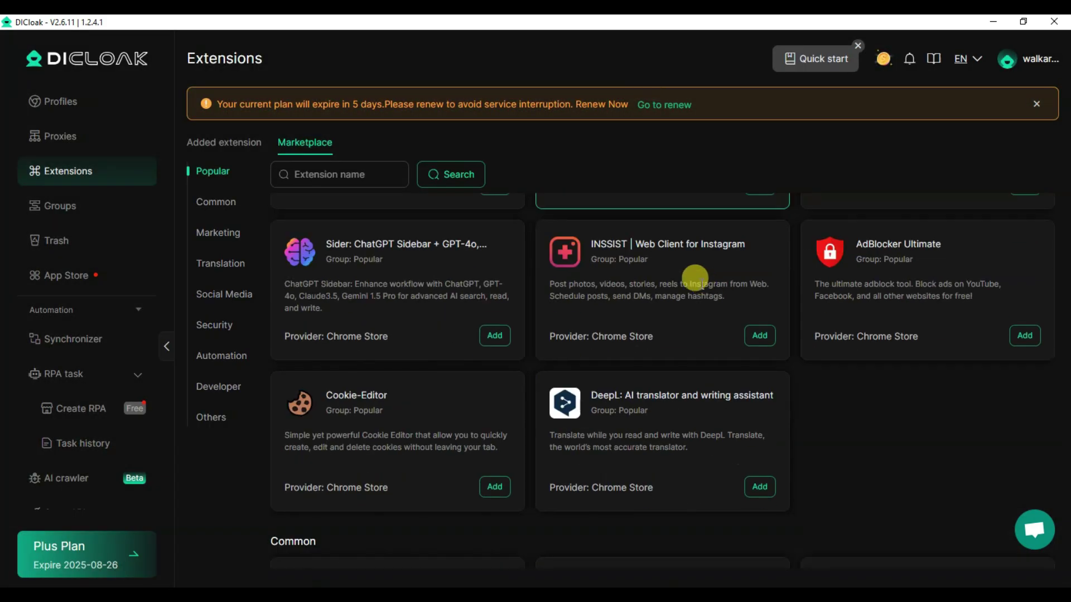
pyautogui.scroll(-5, 691, 310)
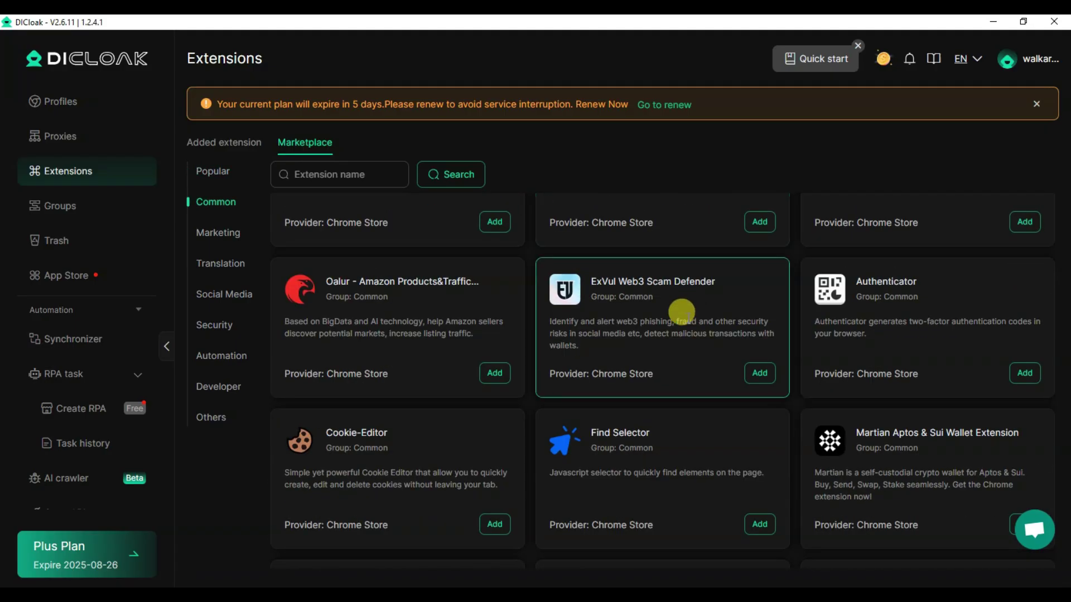
pyautogui.scroll(10, 683, 327)
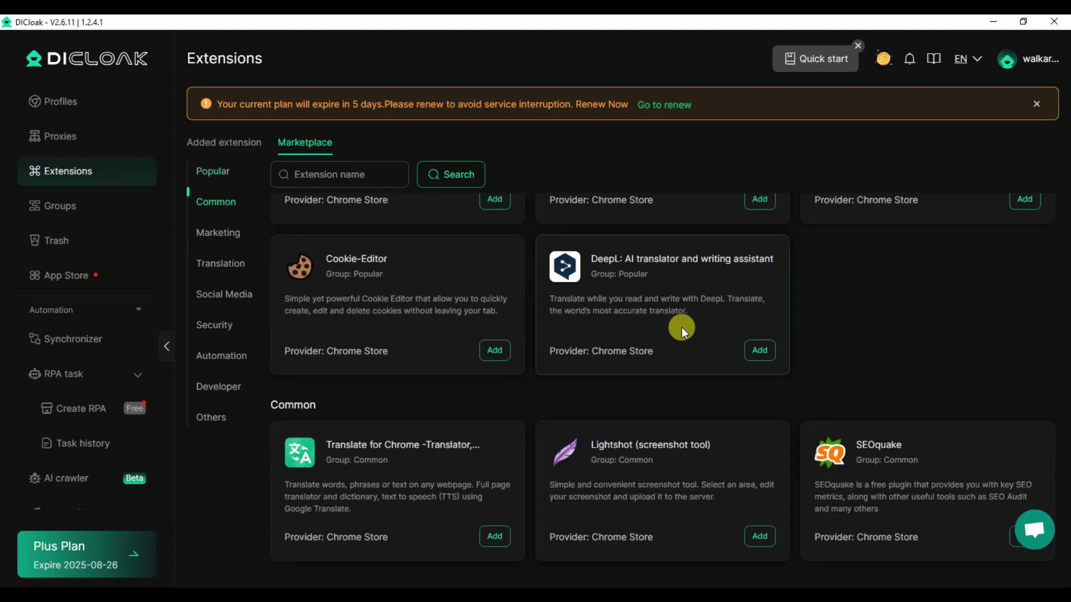
pyautogui.scroll(3, 681, 327)
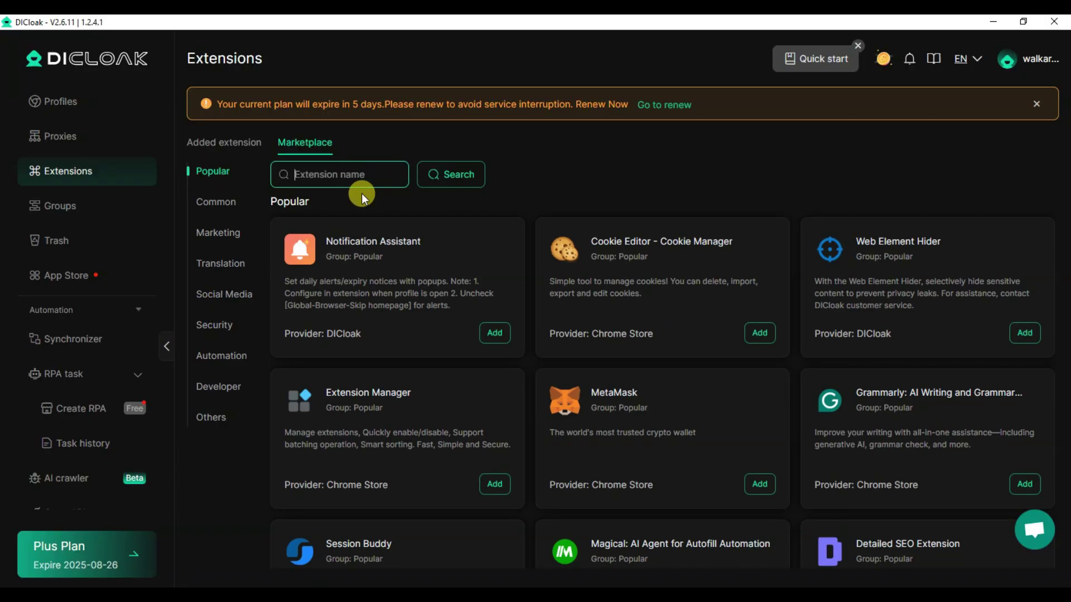
# - Search the Marketplace for 'translation' and add Google Translate, confirming the addition
pyautogui.write('translation')
pyautogui.click(462, 176)
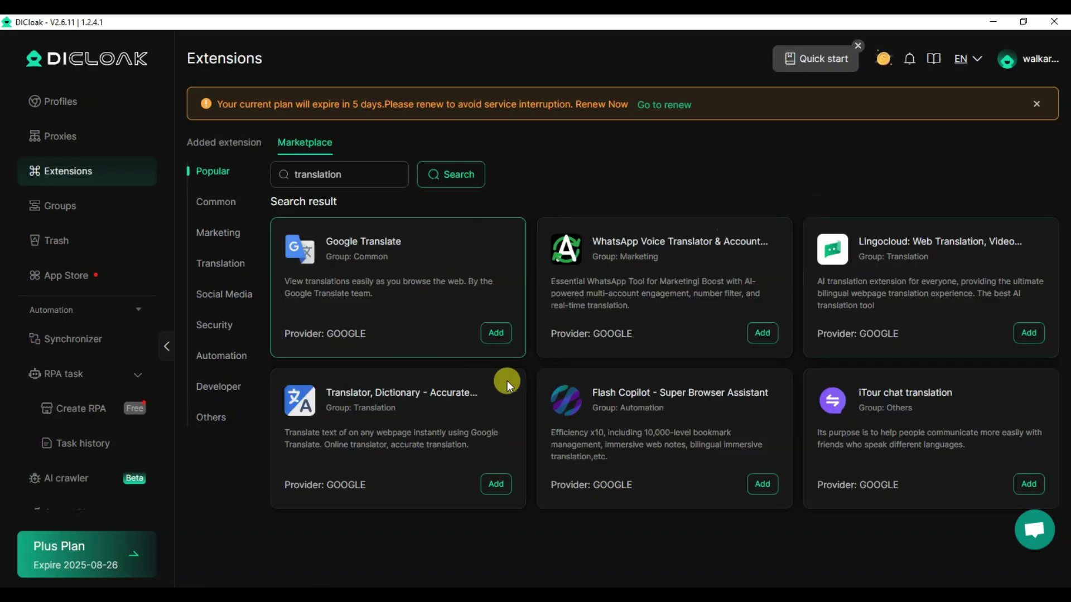
pyautogui.click(493, 335)
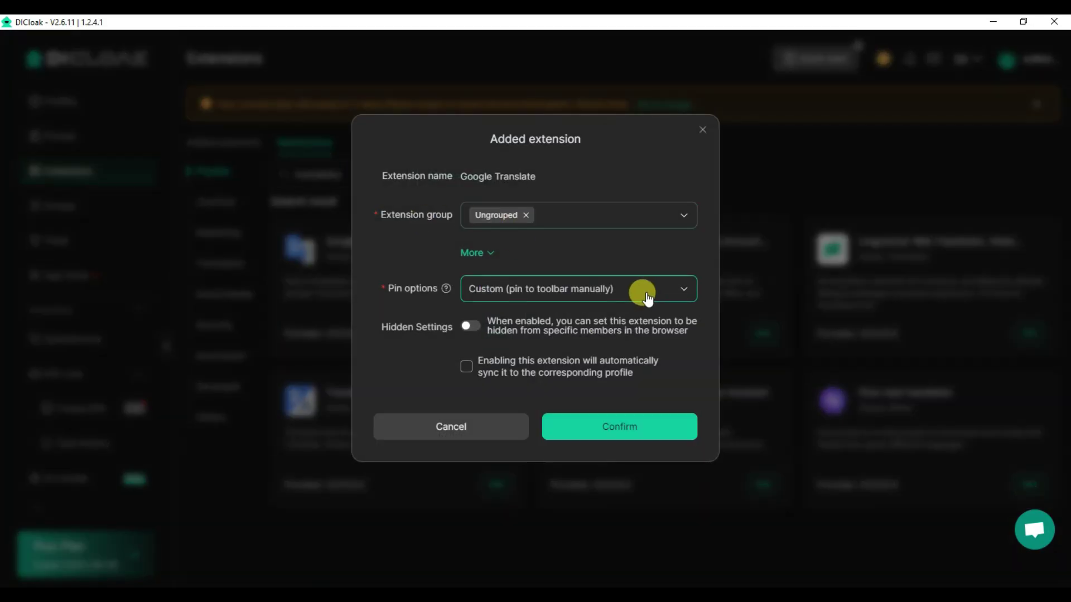
pyautogui.click(655, 417)
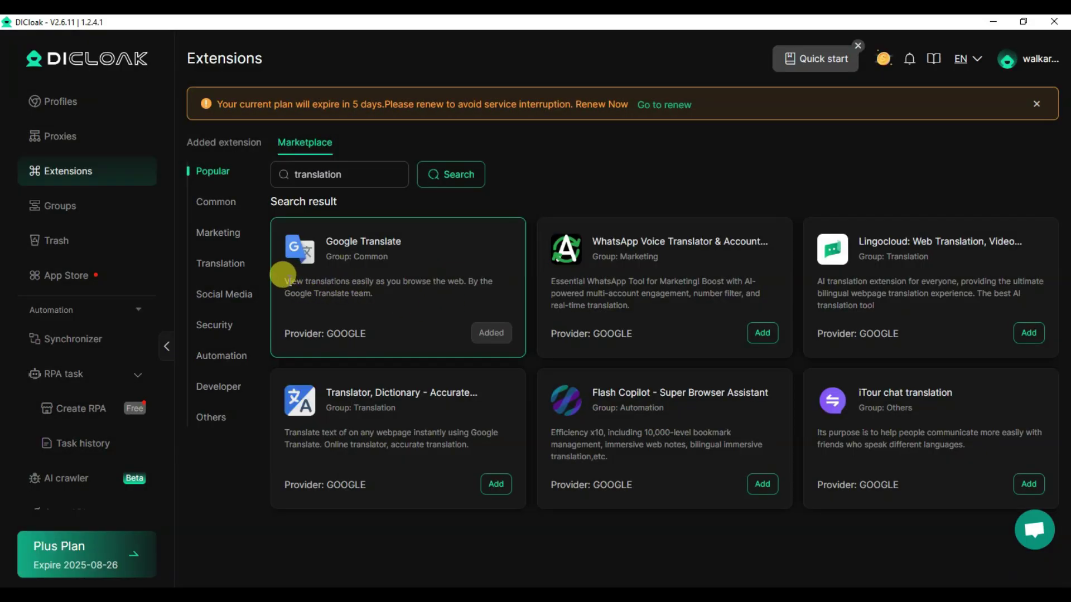
pyautogui.moveTo(284, 279); pyautogui.dragTo(366, 291)
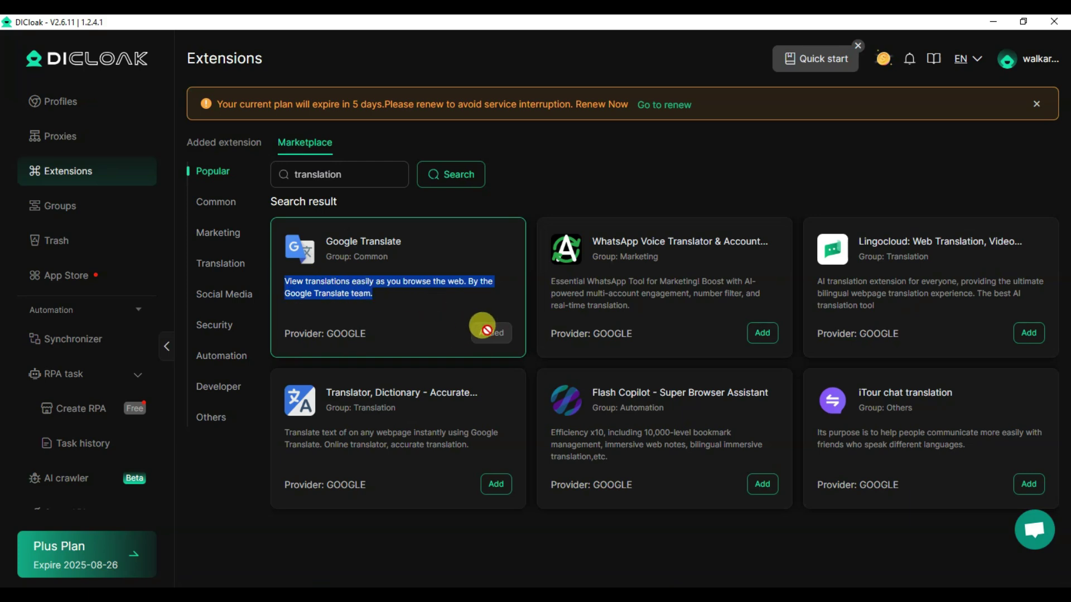
pyautogui.click(500, 259)
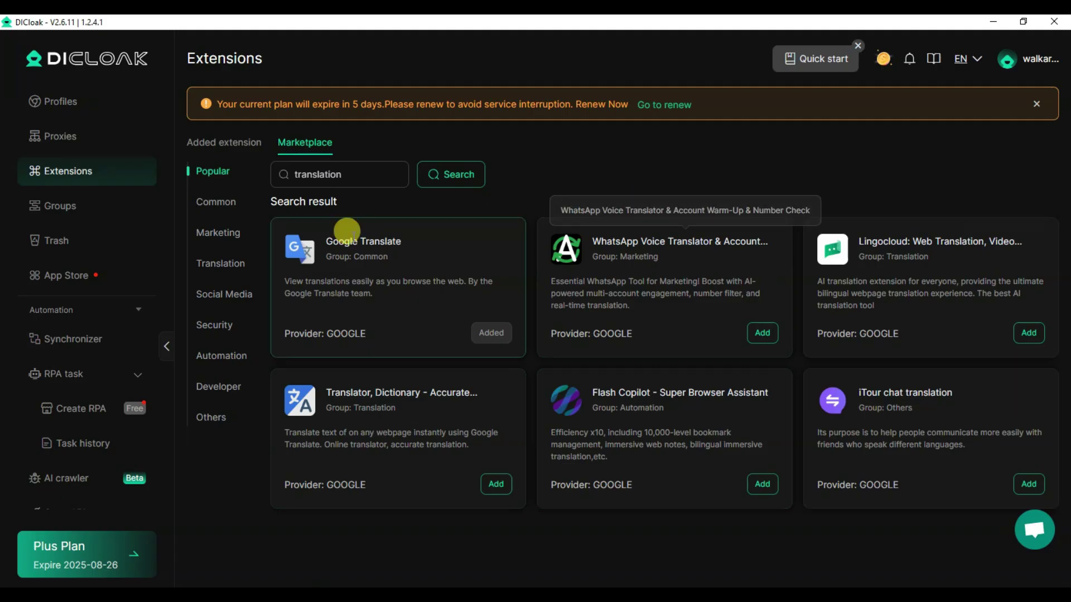
# - On the Groups page, create a new profile group named 'test'
pyautogui.click(61, 207)
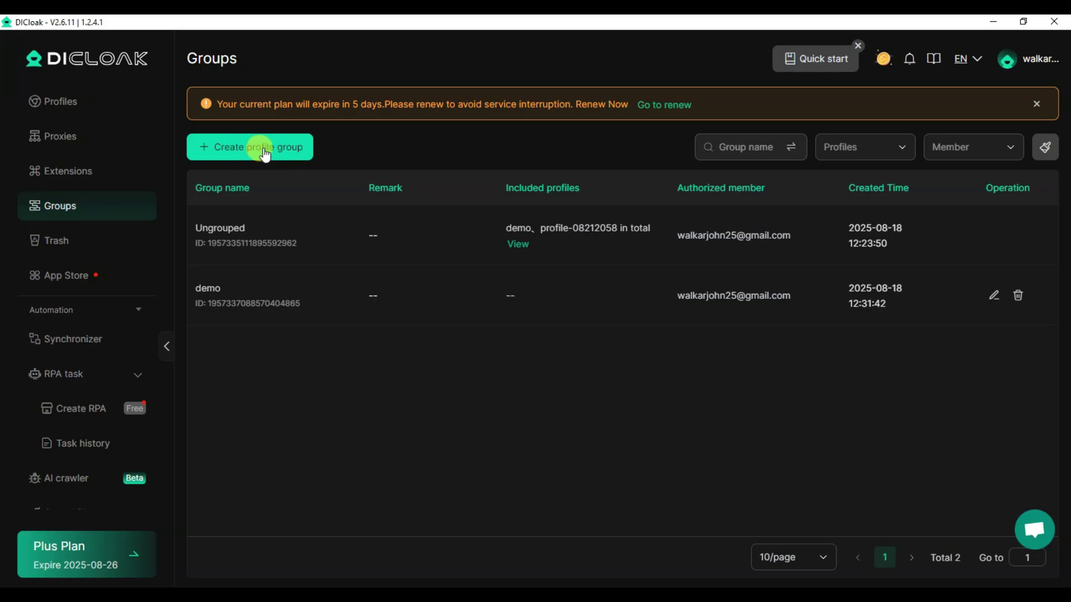
pyautogui.click(265, 149)
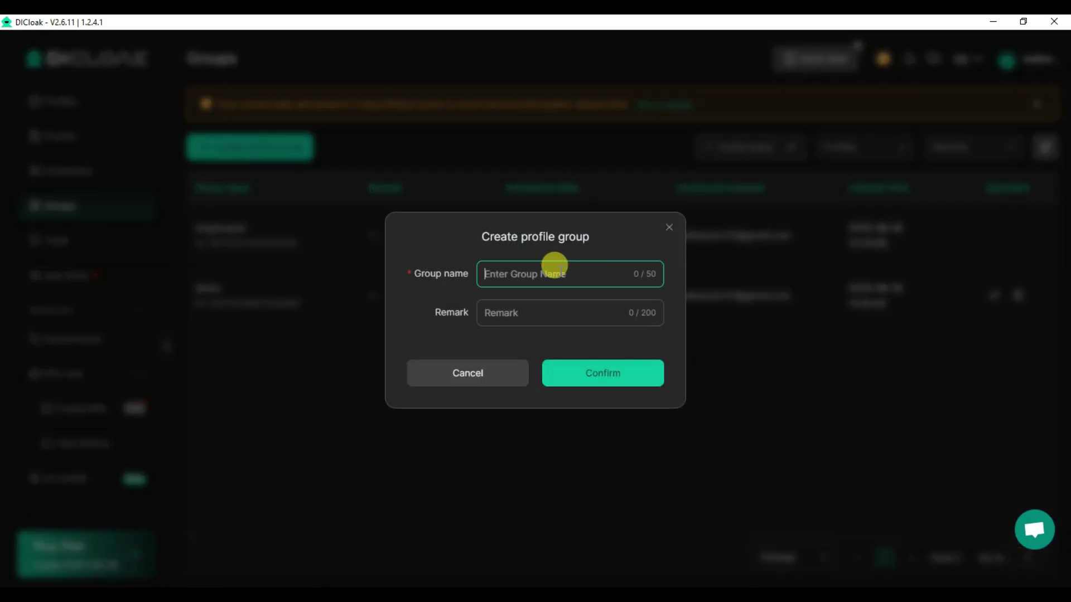
pyautogui.click(505, 313)
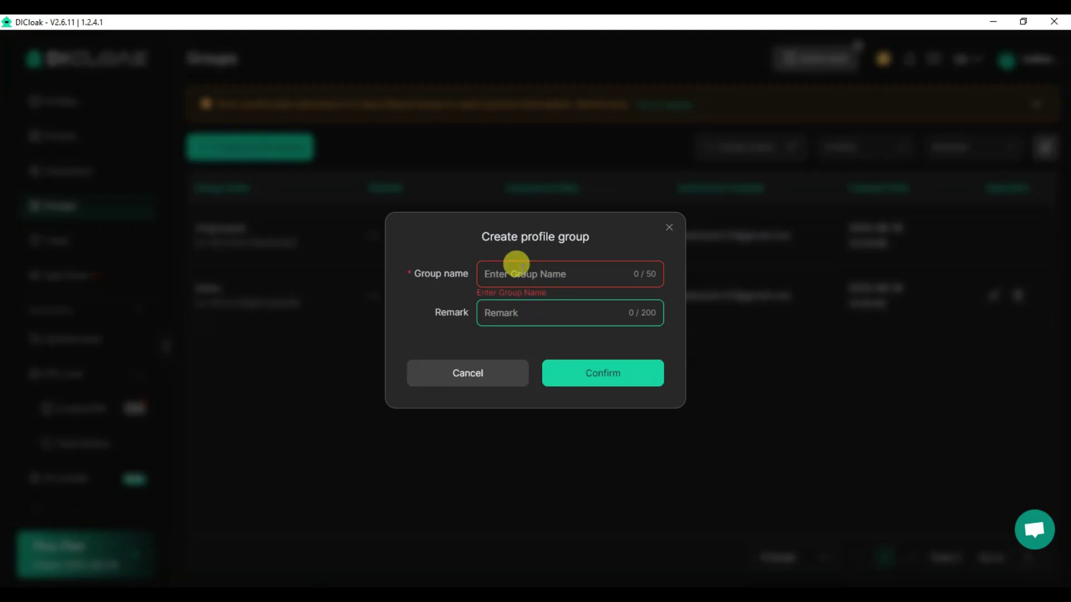
pyautogui.write('test')
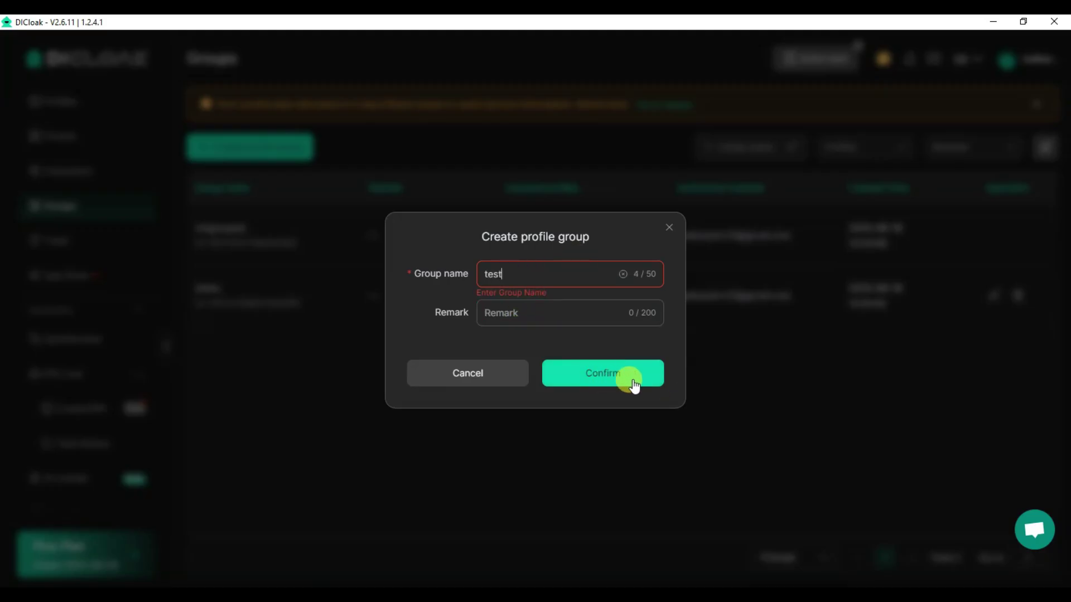
pyautogui.click(613, 375)
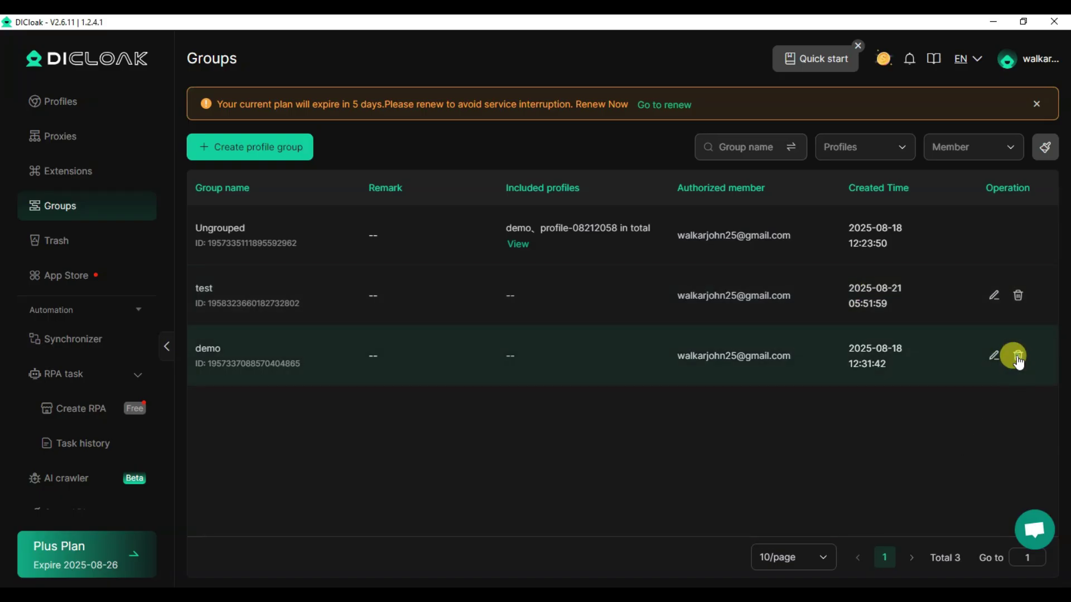
# - Delete the demo group together with its profiles, then view the Trash
pyautogui.click(1019, 296)
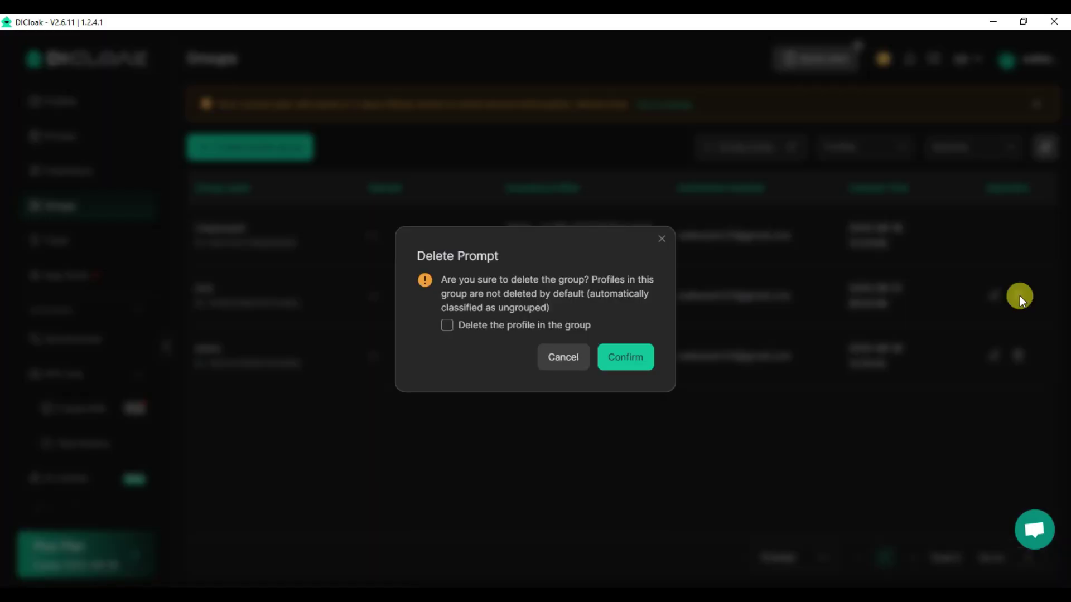
pyautogui.click(521, 327)
pyautogui.click(629, 363)
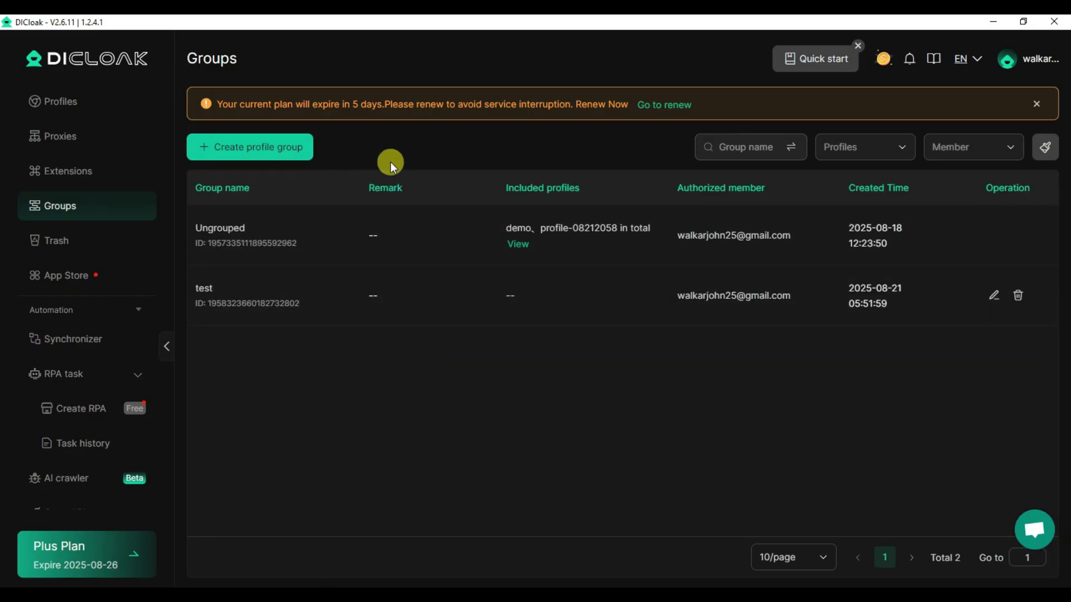
pyautogui.click(66, 241)
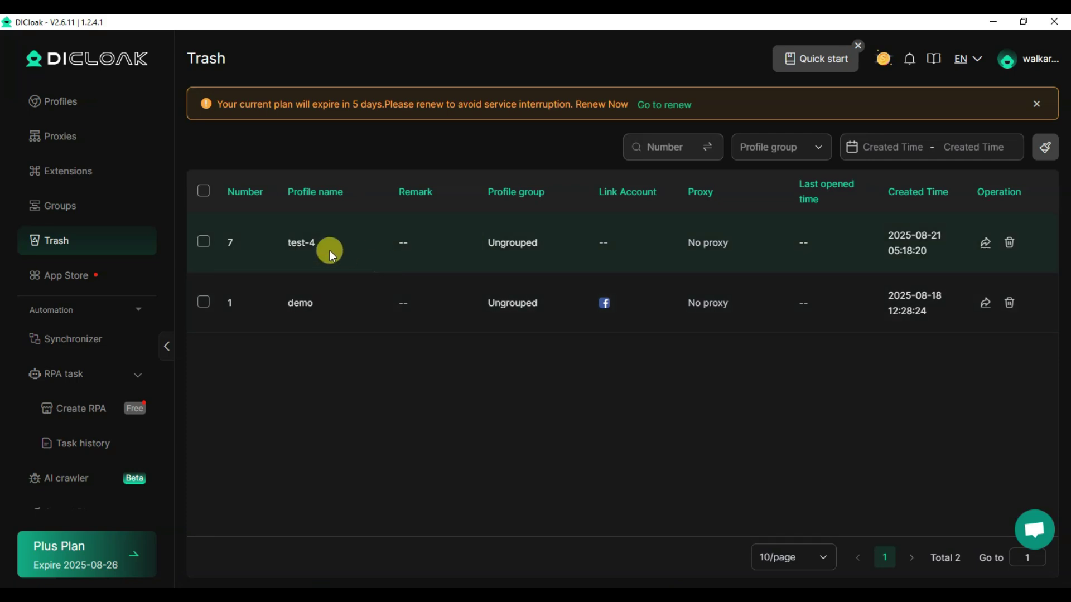
# - Restore test-4 from Trash with confirmation, tick the demo profile, then go to the App Store
pyautogui.click(204, 243)
pyautogui.click(343, 149)
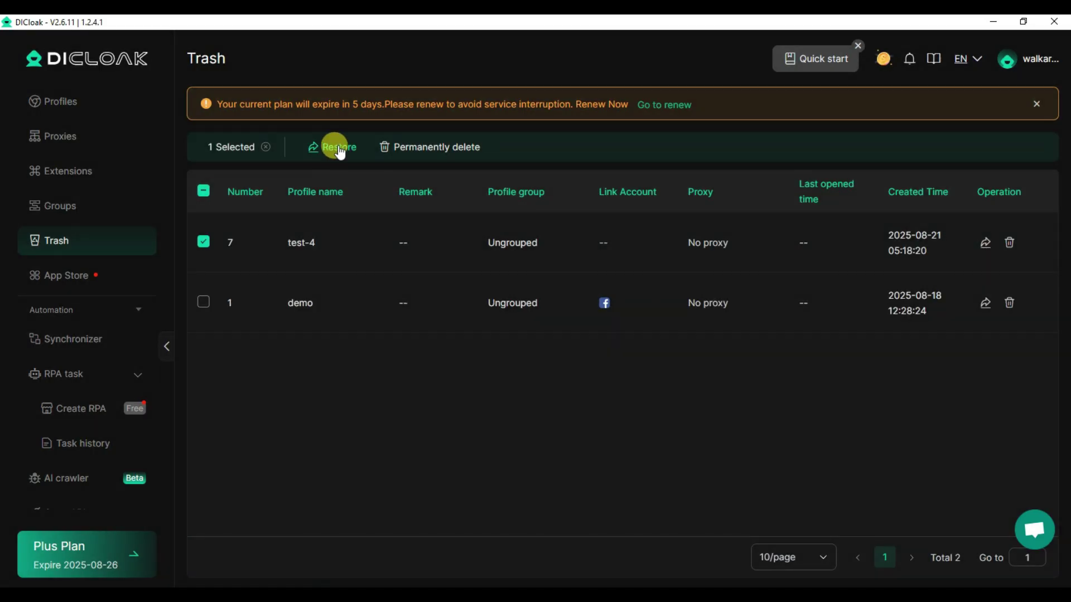
pyautogui.click(340, 150)
pyautogui.press('Return')
pyautogui.click(294, 243)
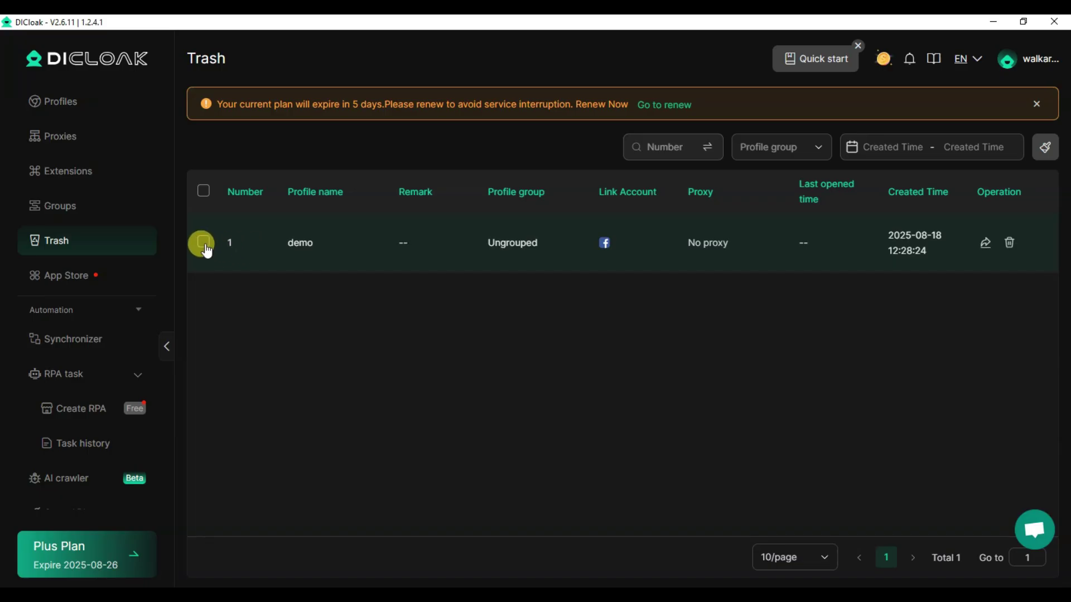
pyautogui.click(205, 244)
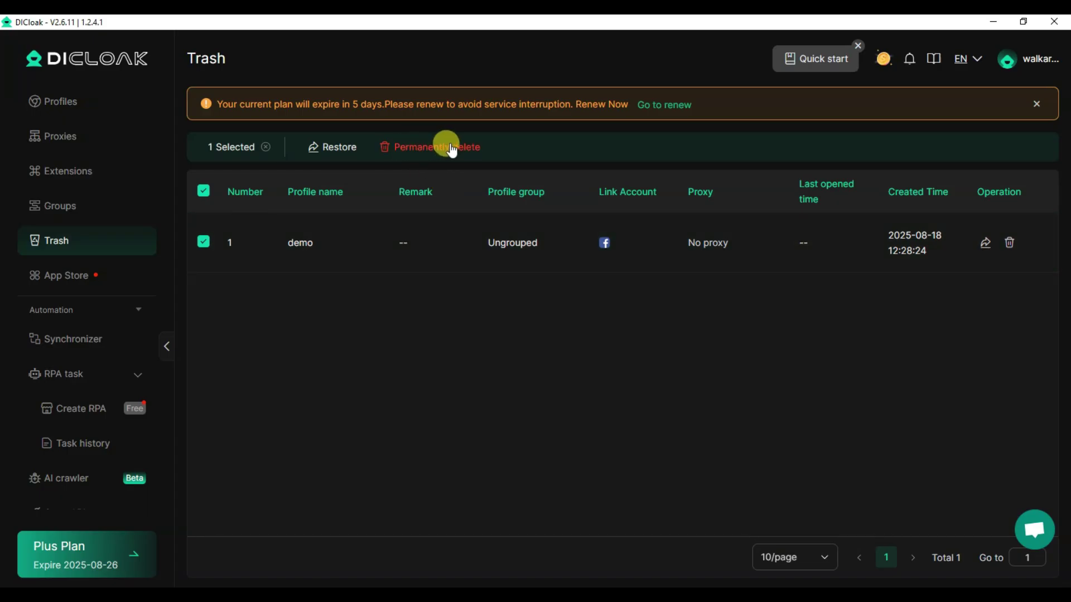
pyautogui.click(70, 275)
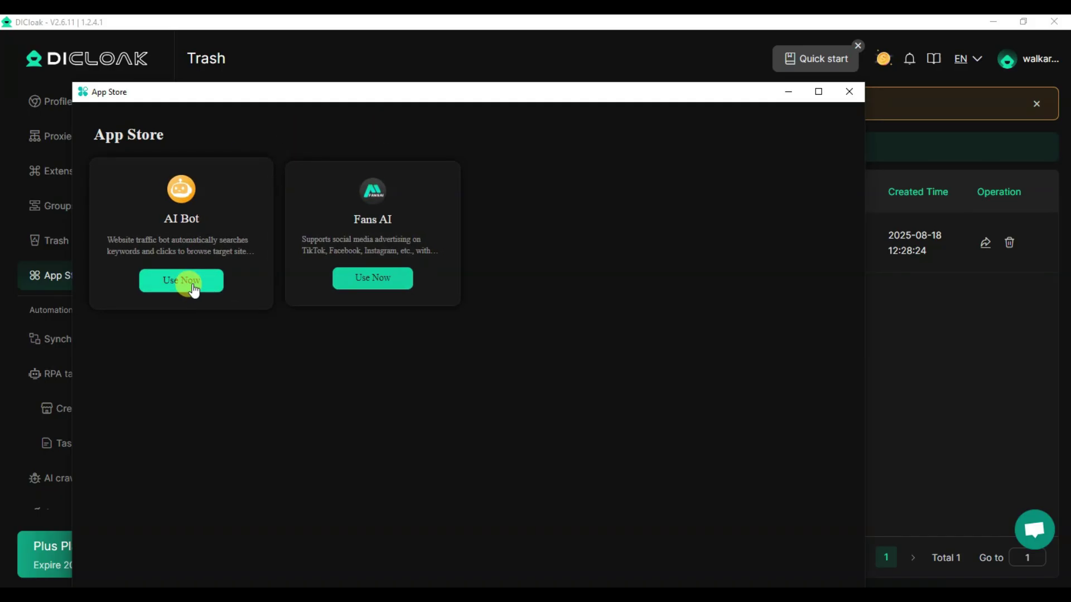
# - Launch AI Bot and start a project named 'test' for facebook.com
pyautogui.click(193, 285)
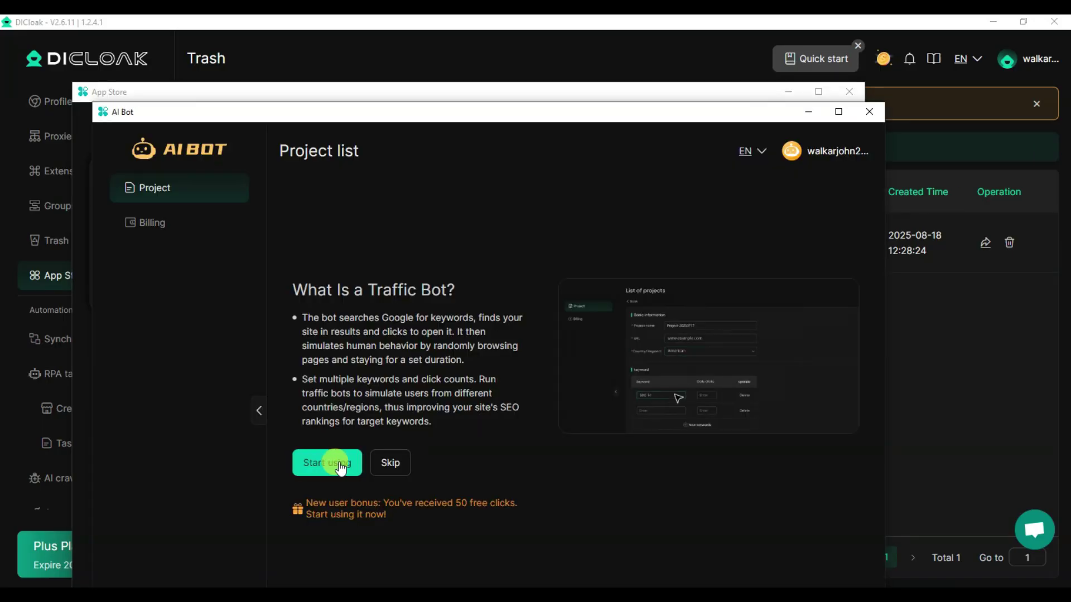
pyautogui.click(340, 467)
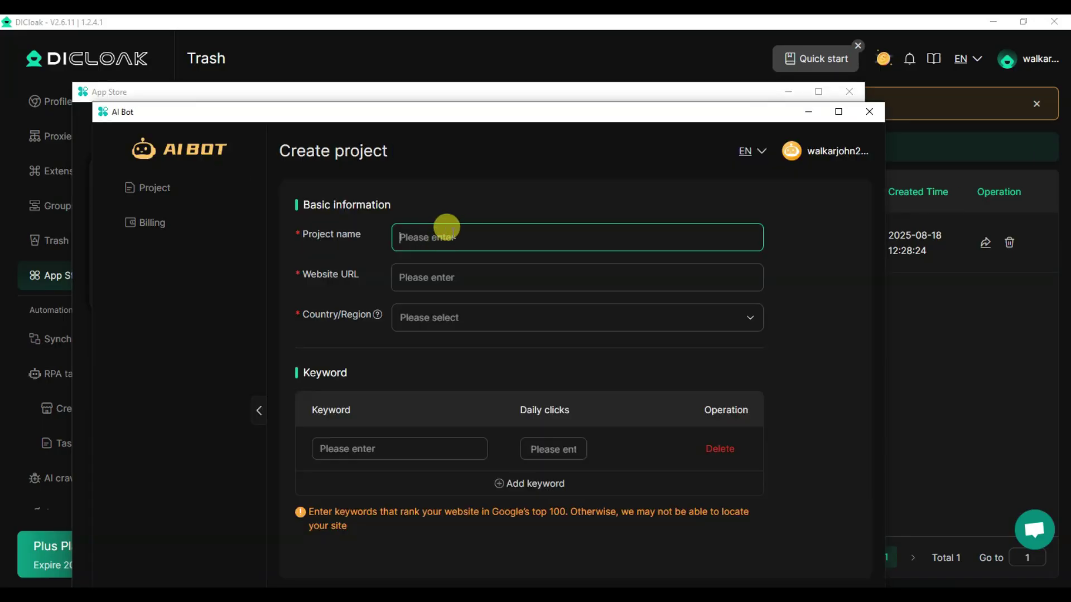
pyautogui.write('test')
pyautogui.click(444, 273)
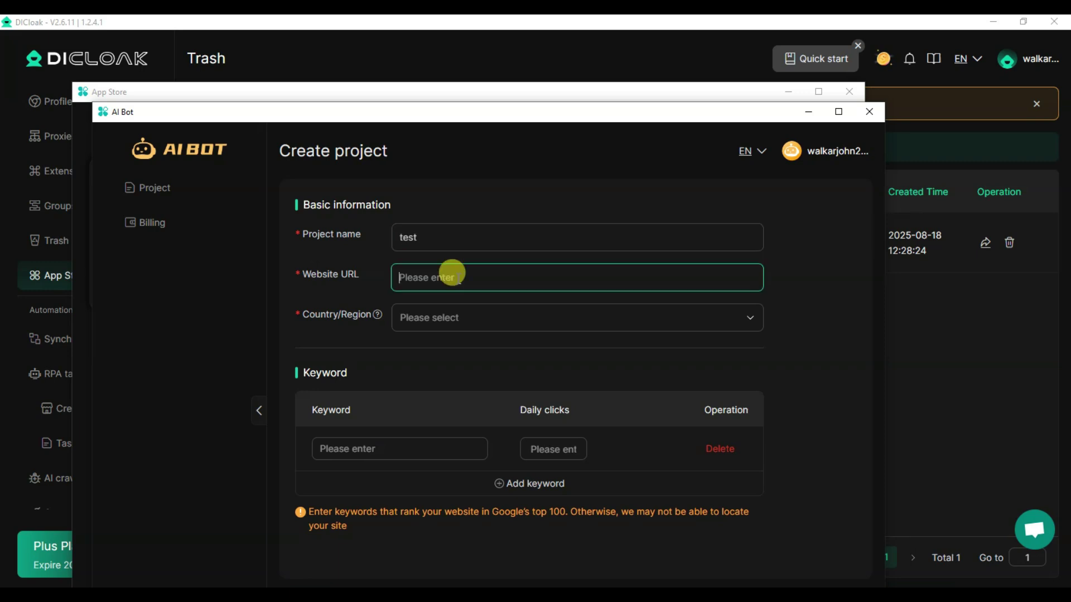
pyautogui.write('facebook.com')
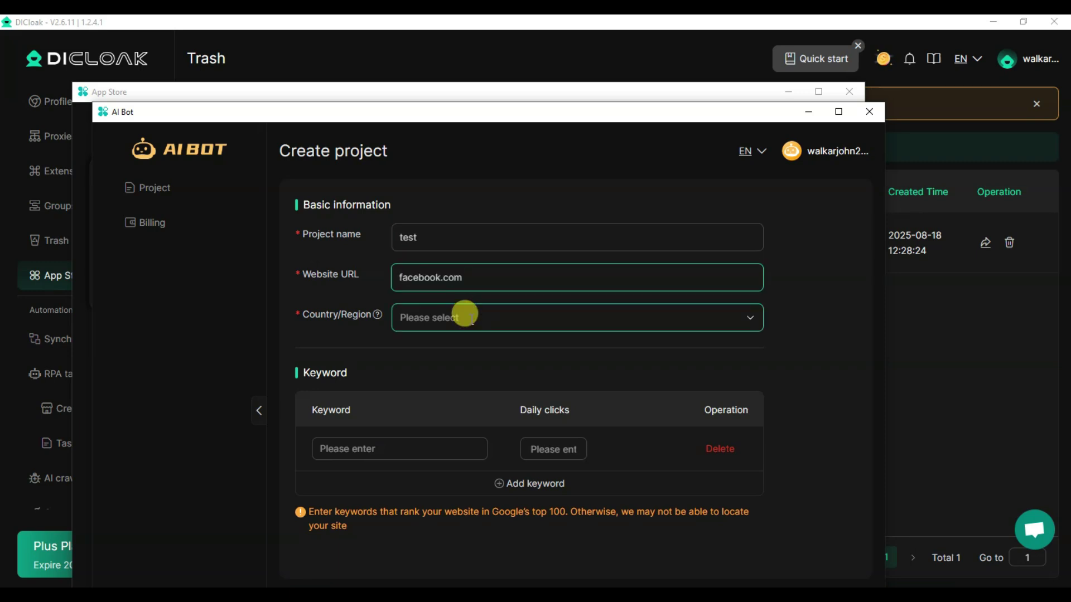
# - Target Canada with keyword Demo at 9 daily clicks and create the project
pyautogui.click(473, 316)
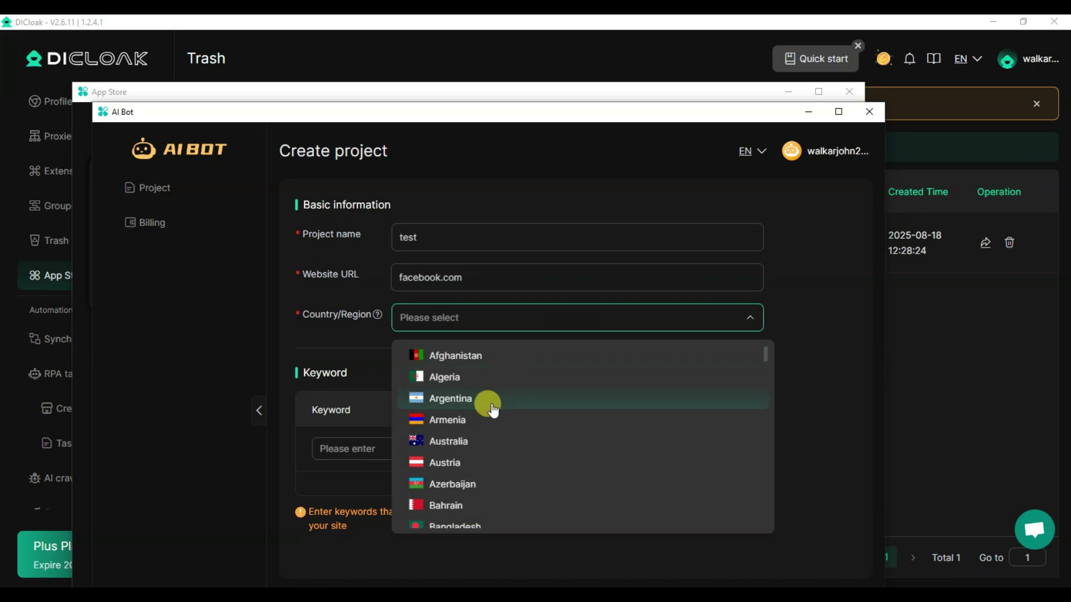
pyautogui.scroll(-3, 486, 404)
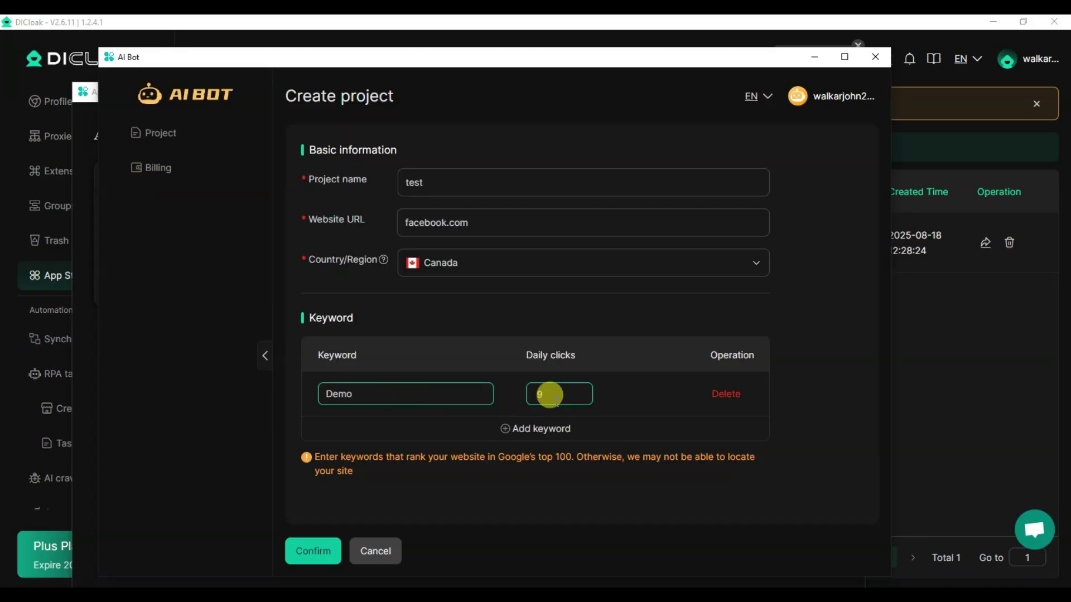
pyautogui.click(549, 394)
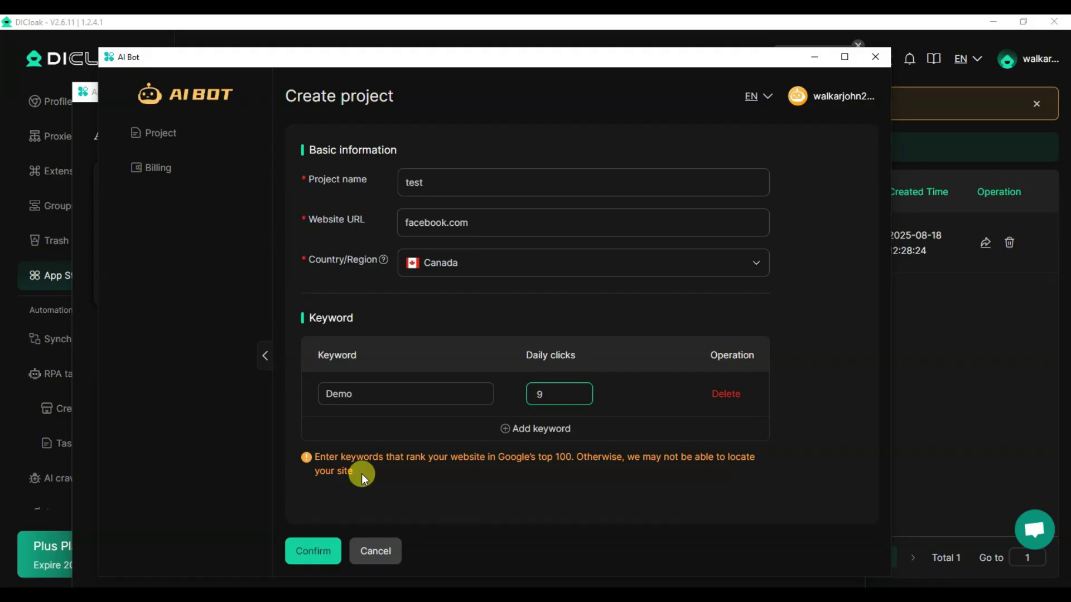
pyautogui.click(315, 556)
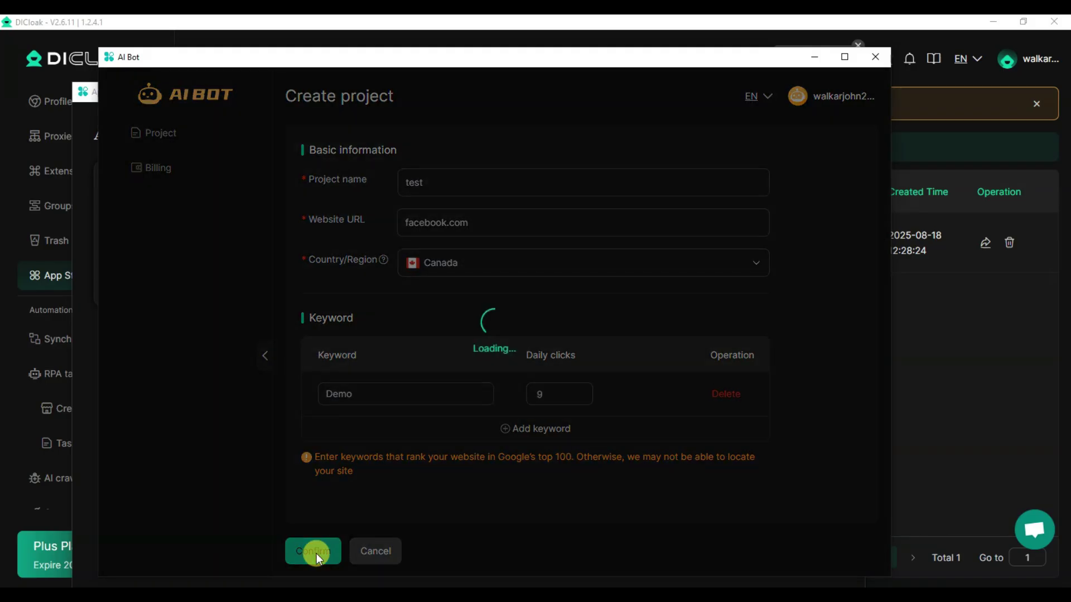
# - Highlight and dismiss the success message, then close the AI Bot window
pyautogui.doubleClick(446, 249)
pyautogui.moveTo(447, 249); pyautogui.dragTo(562, 250)
pyautogui.click(500, 395)
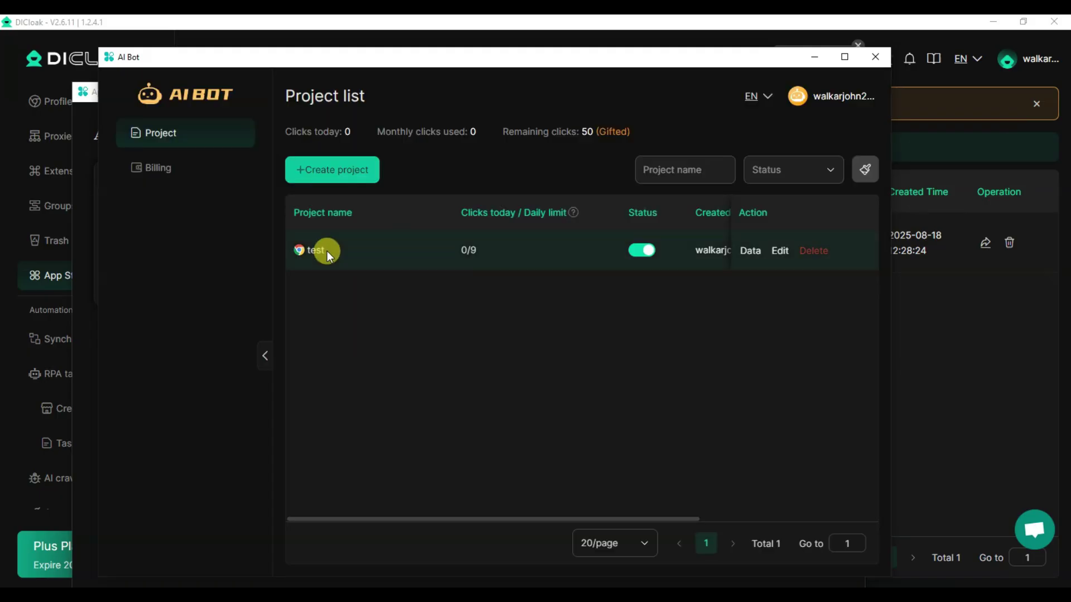
pyautogui.click(875, 56)
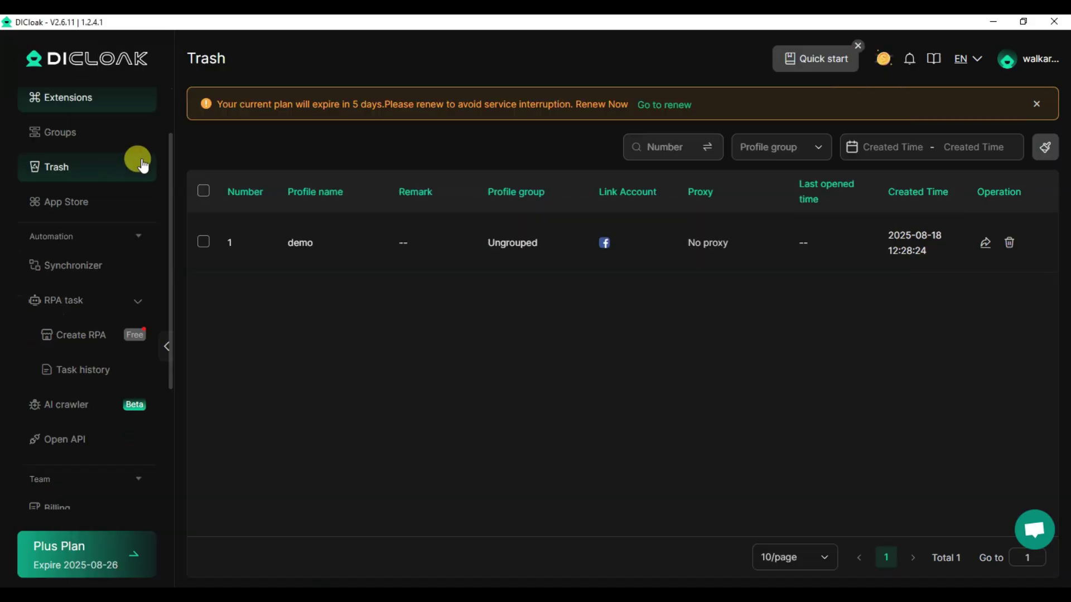
# - Go to the team Members page and begin creating an Internal Member
pyautogui.scroll(-4, 131, 167)
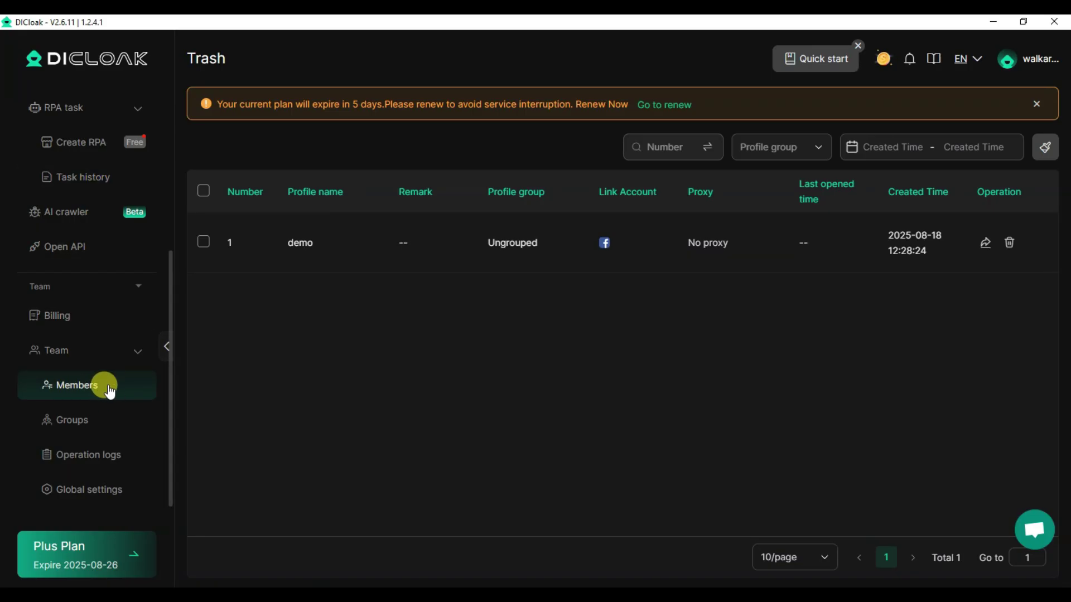
pyautogui.click(88, 394)
pyautogui.click(396, 153)
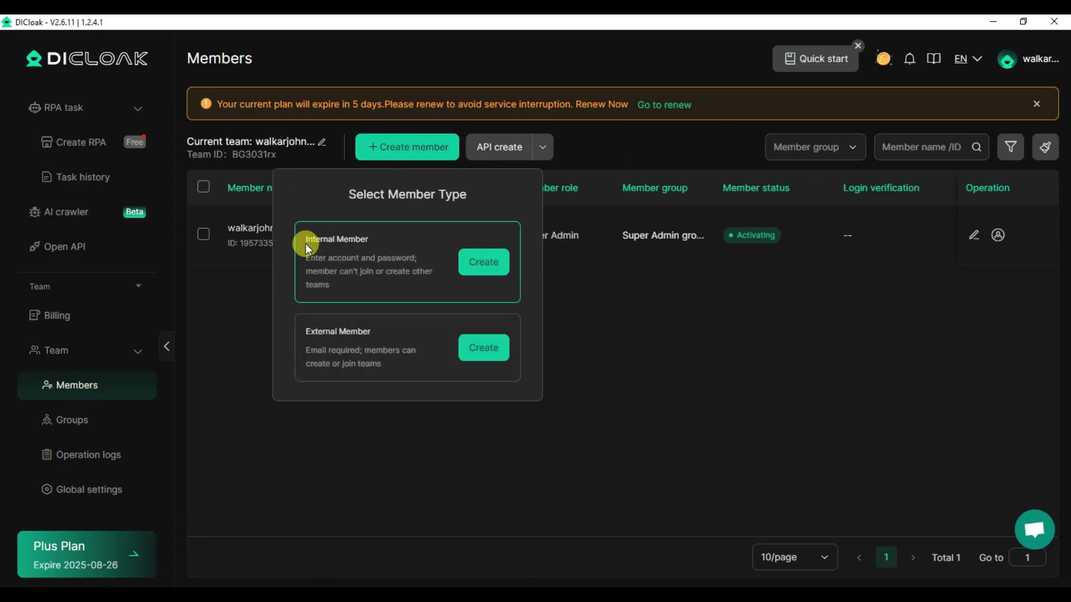
pyautogui.moveTo(308, 247); pyautogui.dragTo(359, 233)
pyautogui.moveTo(305, 333); pyautogui.dragTo(375, 334)
pyautogui.click(410, 280)
pyautogui.click(479, 269)
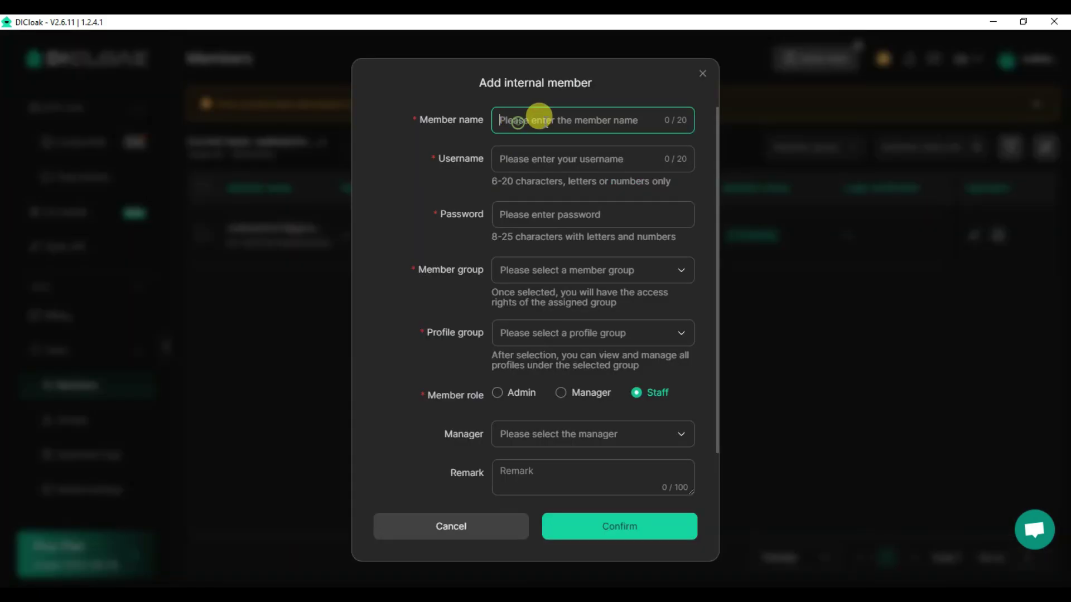
# - Assign the new member to Operation group with access to profile group test, then confirm
pyautogui.click(557, 156)
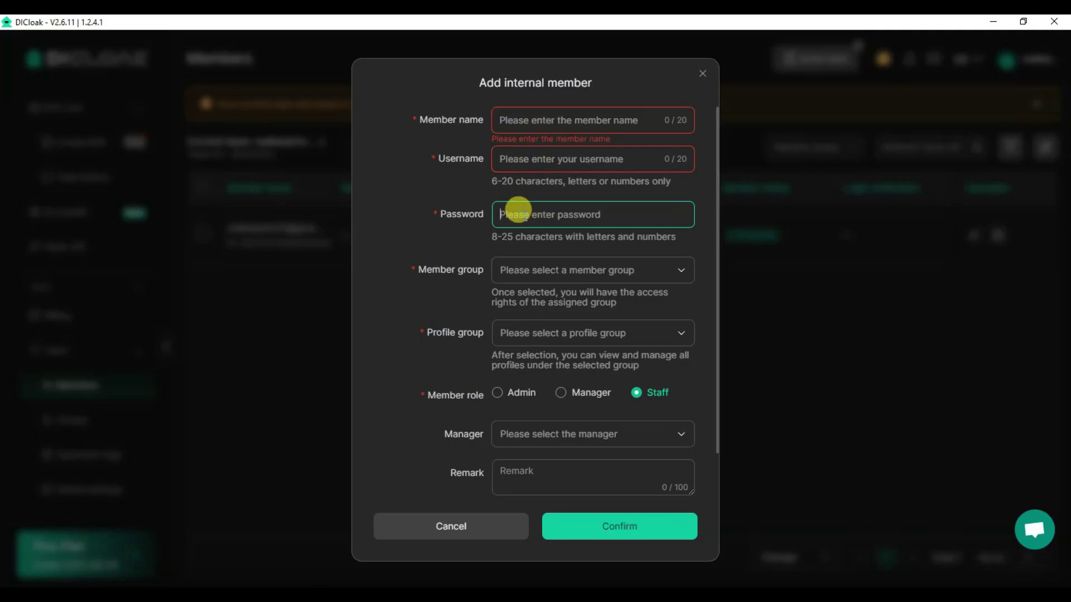
pyautogui.scroll(-2, 550, 212)
pyautogui.click(656, 228)
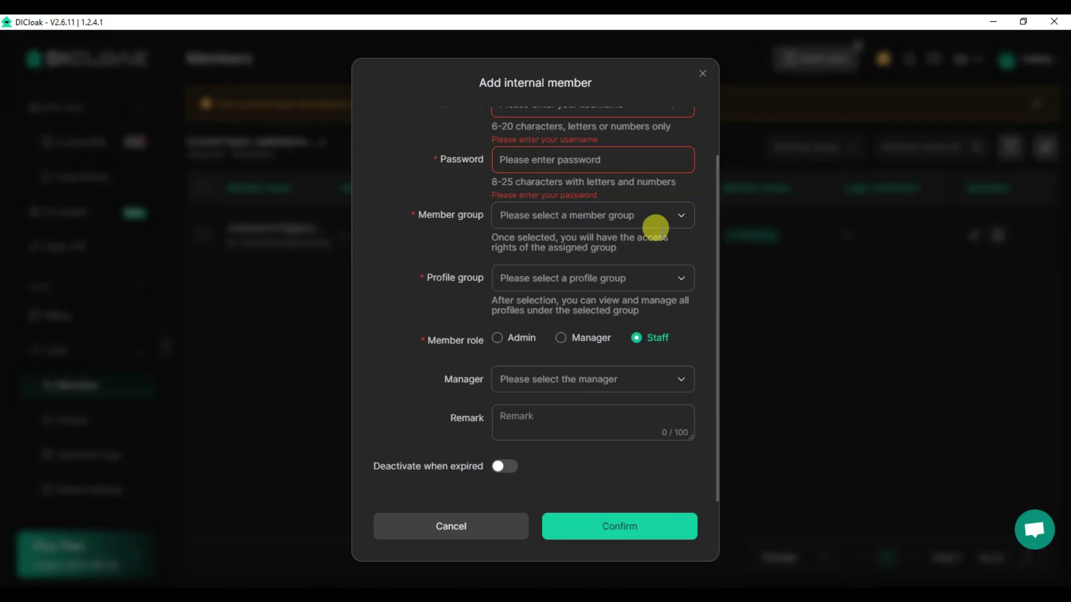
pyautogui.click(677, 215)
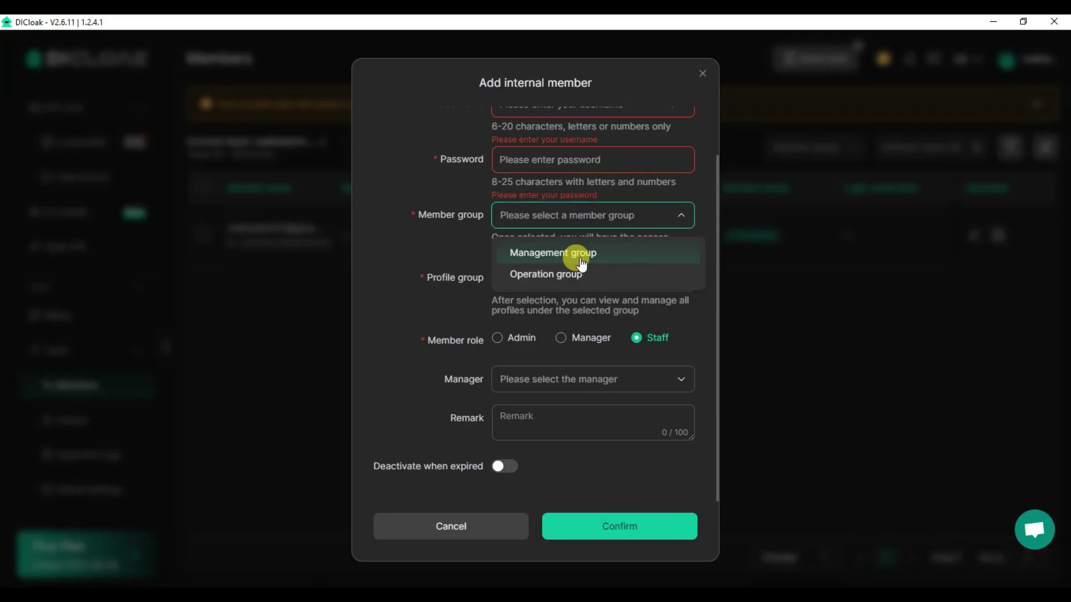
pyautogui.click(573, 273)
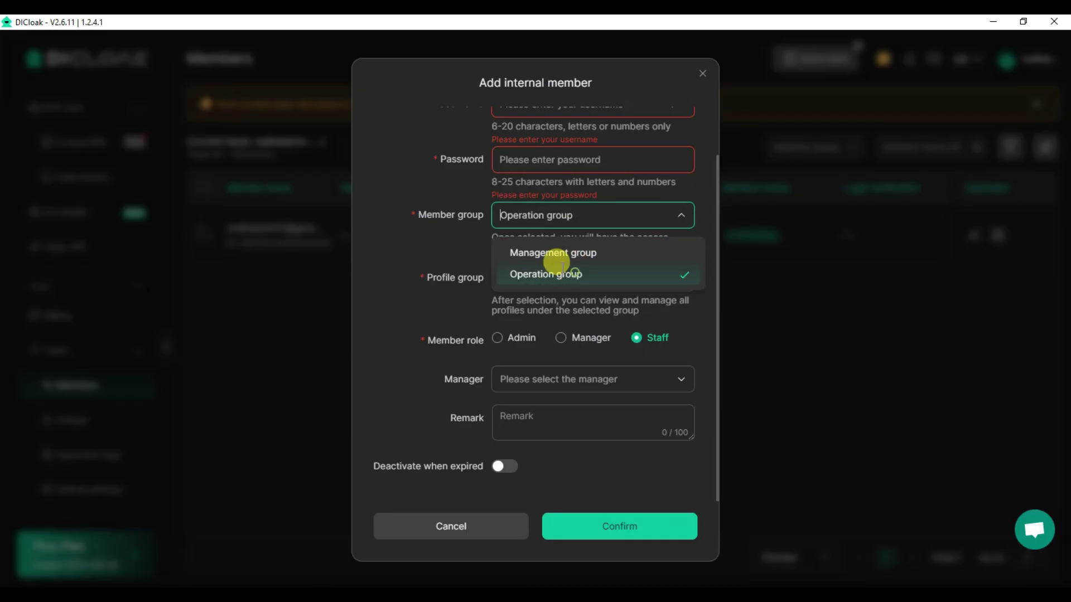
pyautogui.click(670, 273)
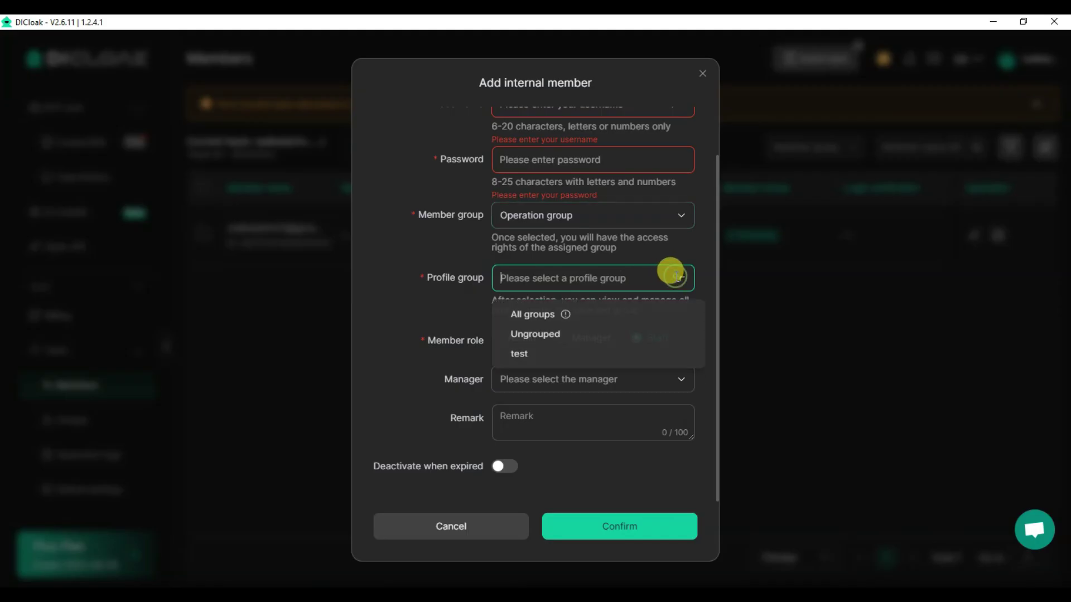
pyautogui.click(516, 352)
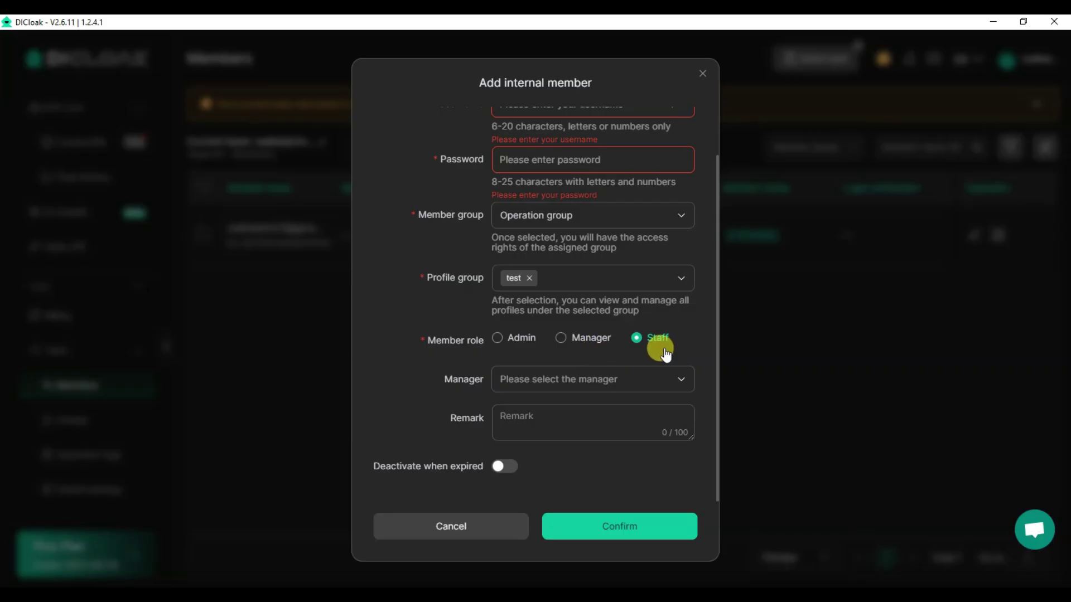
pyautogui.click(628, 527)
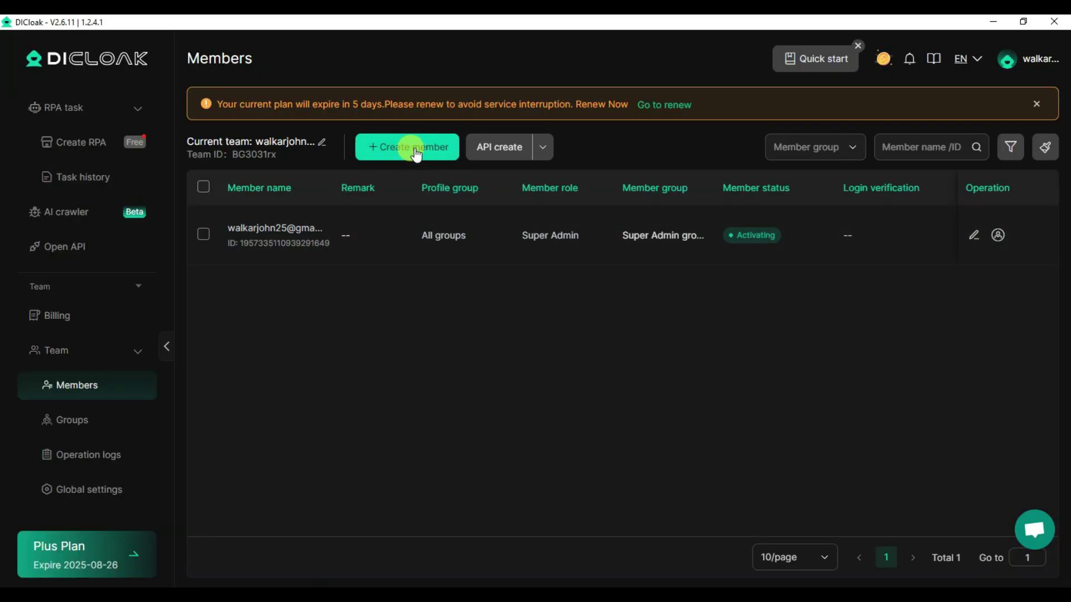
# - Open Billing's Change plan dialog for the Plus Plan and scroll through payment methods
pyautogui.click(78, 318)
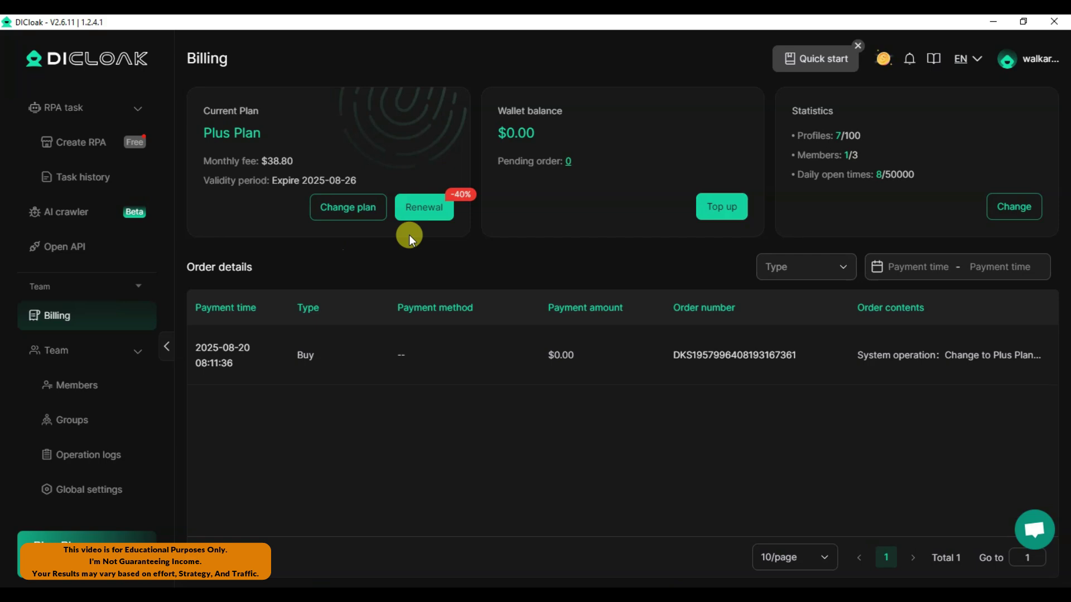
pyautogui.click(352, 210)
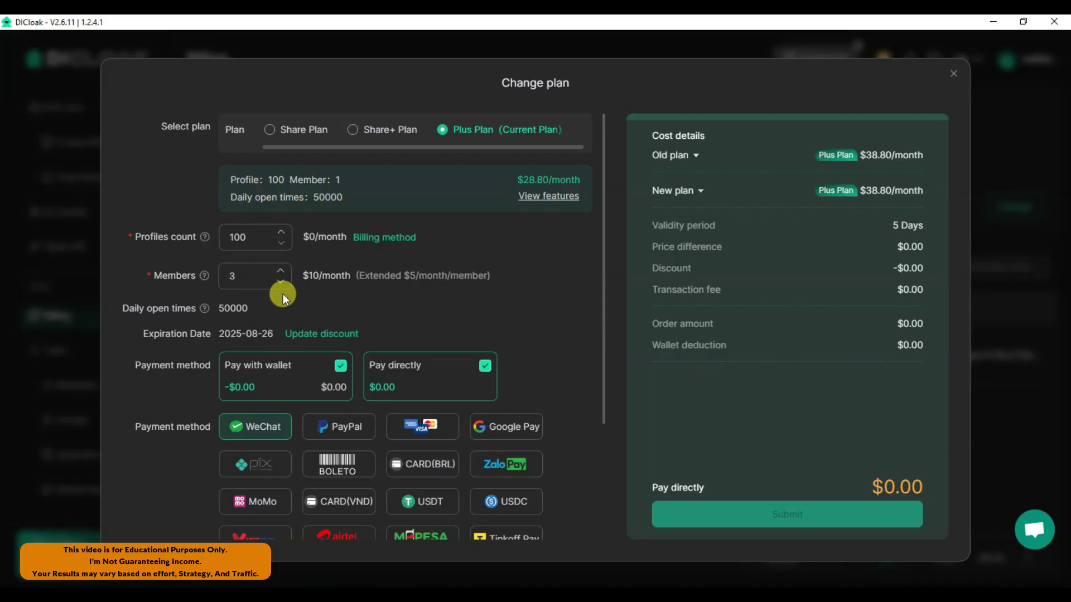
pyautogui.scroll(-3, 566, 226)
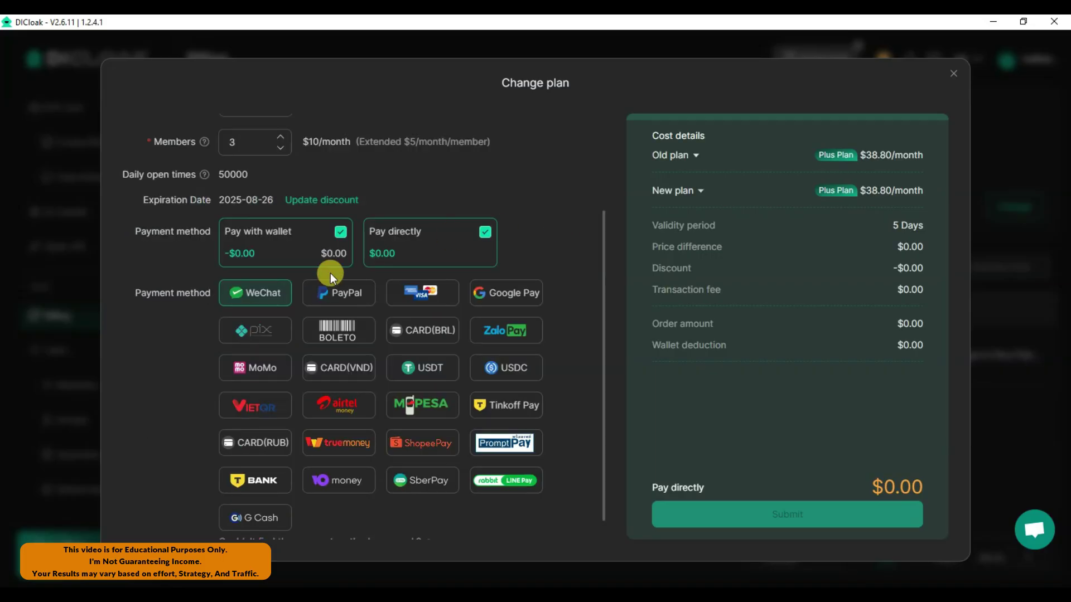